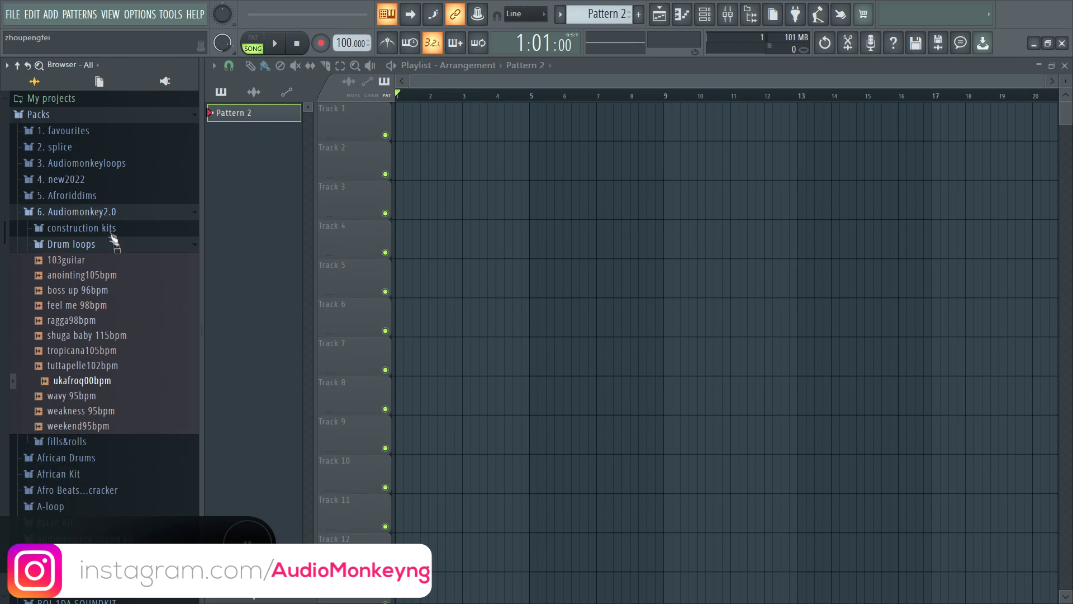
Look through the Construction kits, Drum Loops and fills folders of the 5. Afroriddims pack, finishing with Drum Loops open.
click(110, 211)
click(104, 197)
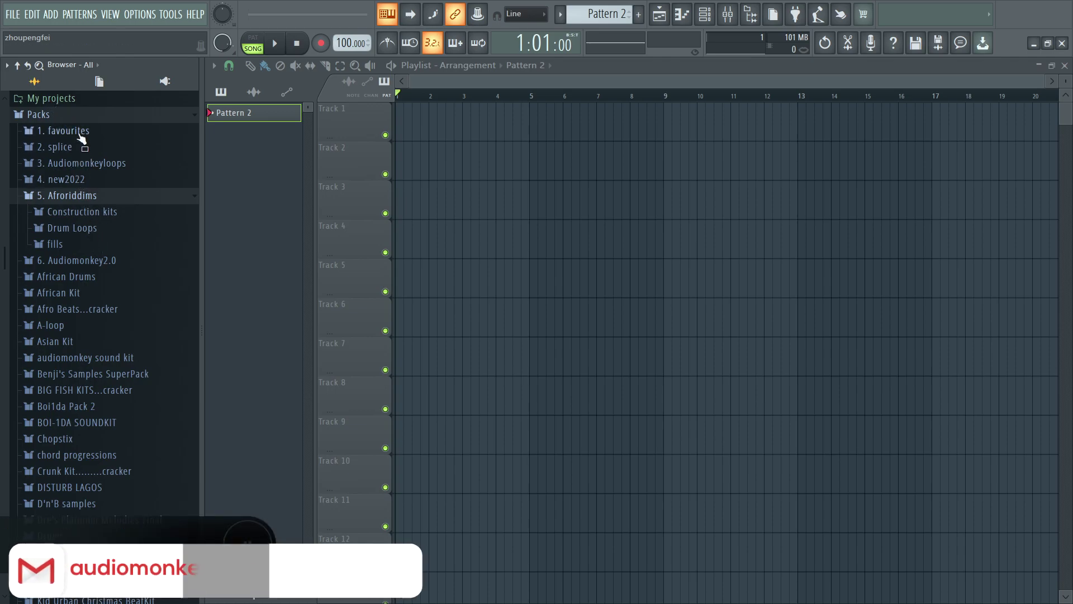
click(109, 232)
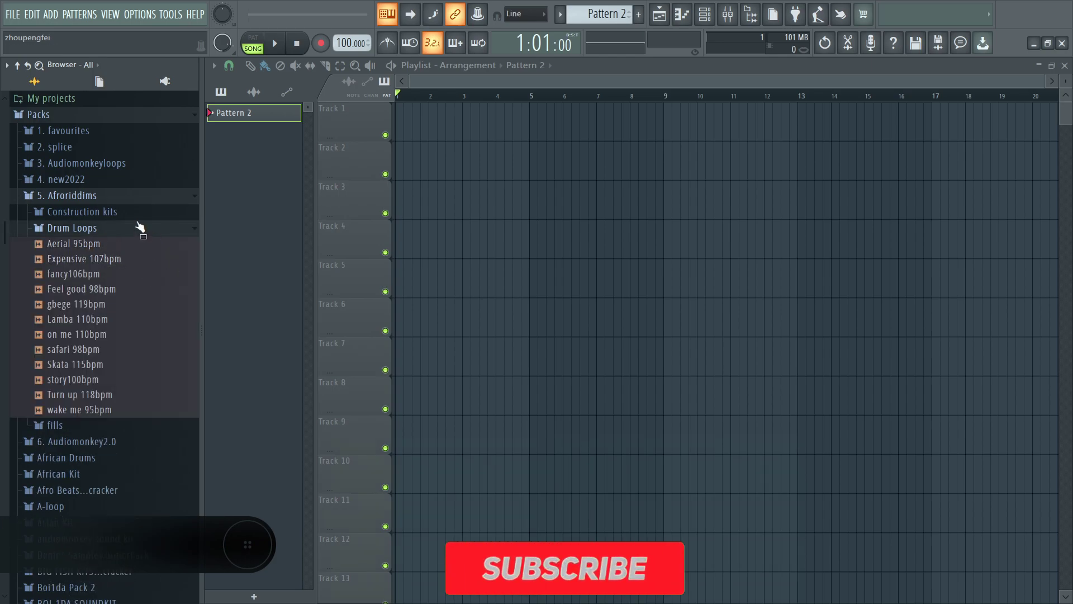
click(81, 425)
scroll(84, 425, down, 4)
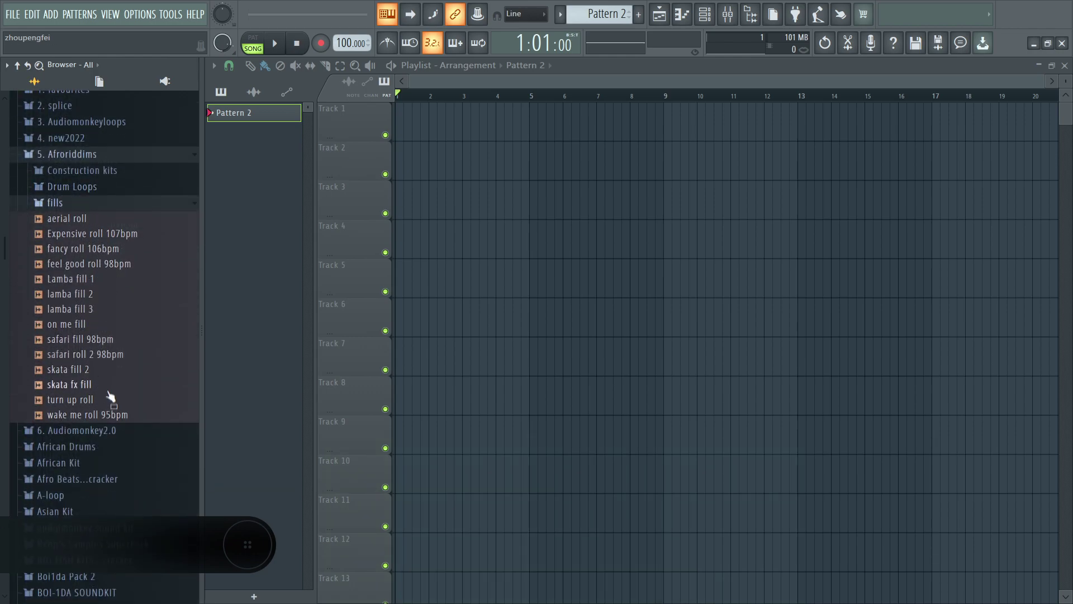
click(115, 203)
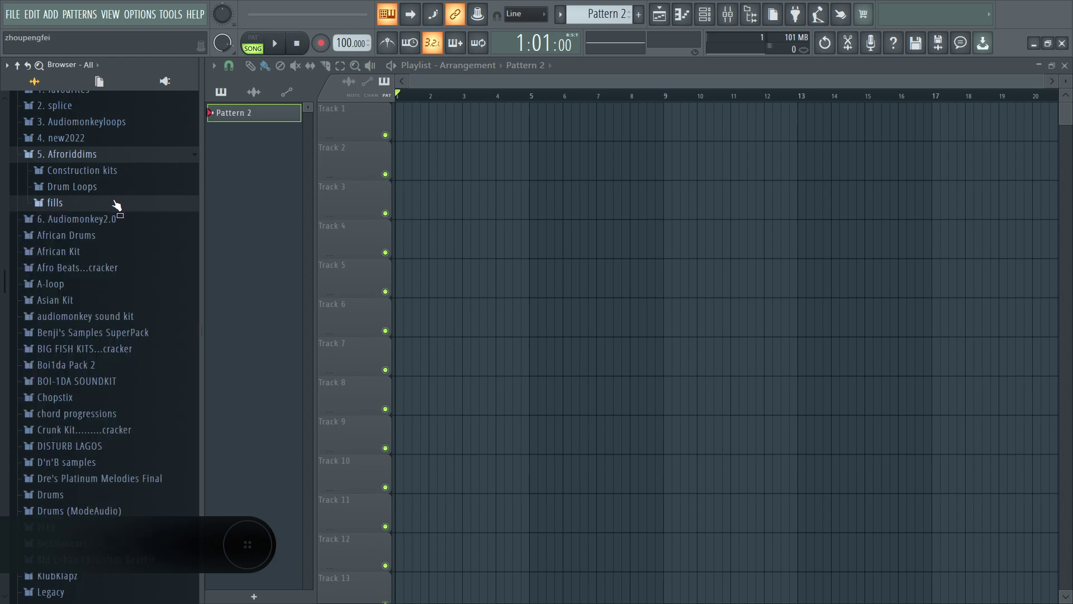
click(115, 171)
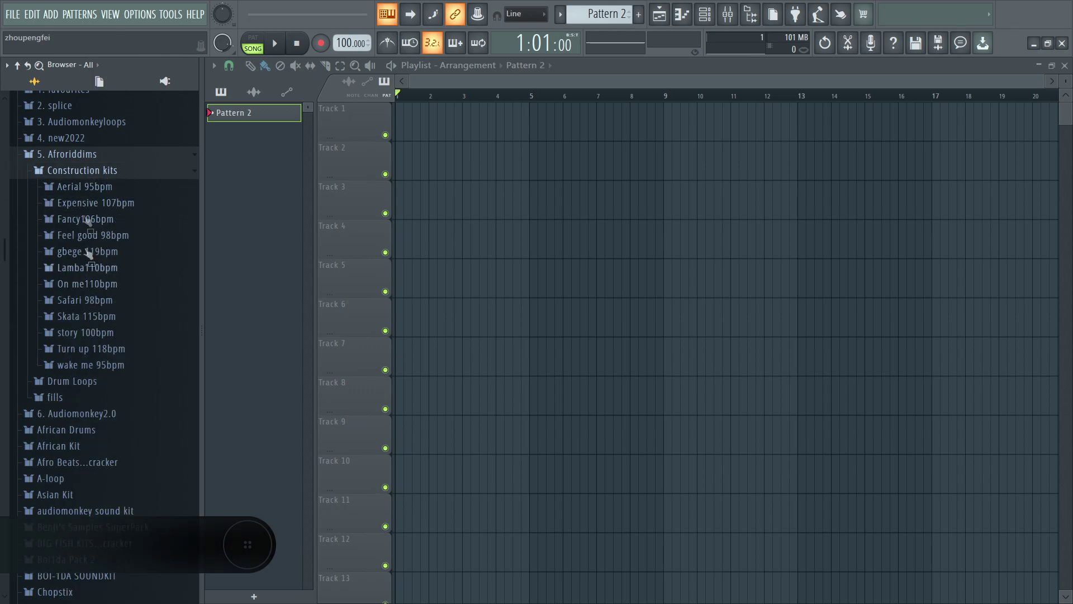
click(85, 382)
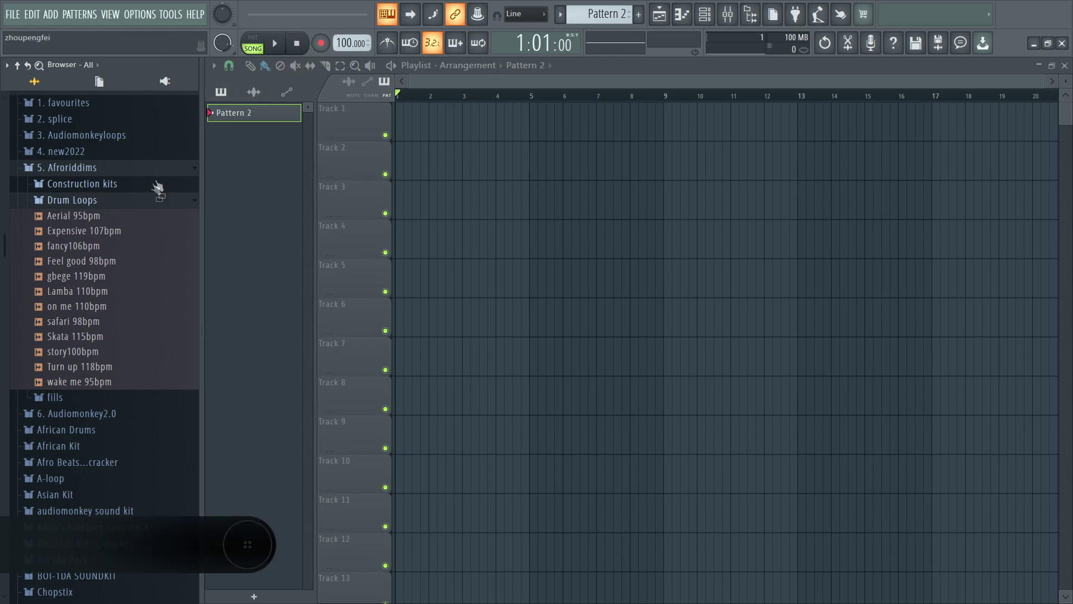
Preview loops in the Drum Loops folder, including Aerial 95bpm, Expensive 107bpm, gbege 119bpm and safari 98bpm, and stop playback.
click(88, 219)
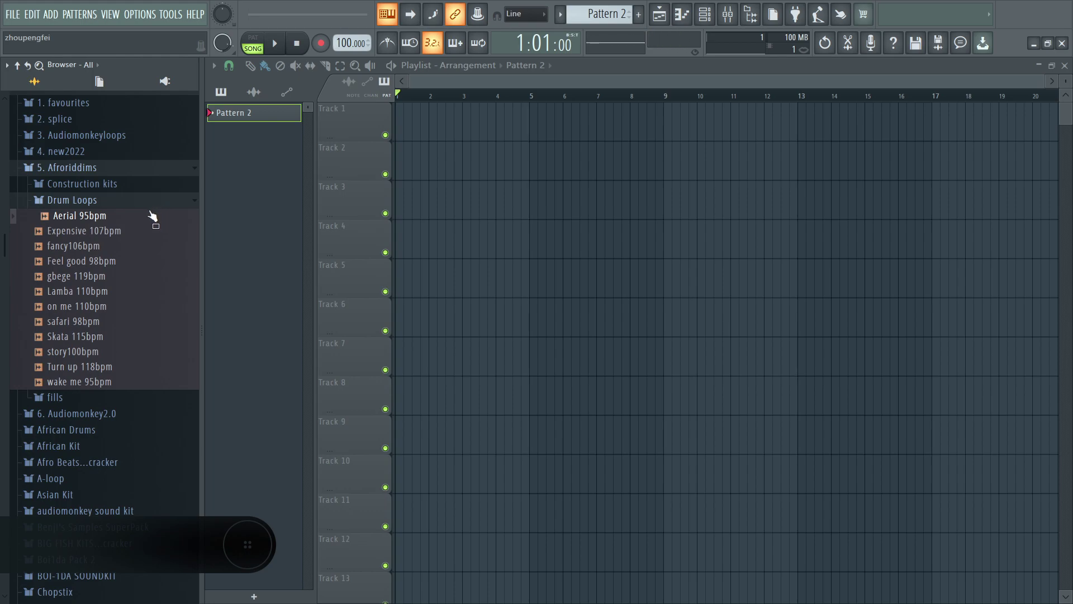
click(91, 233)
click(97, 246)
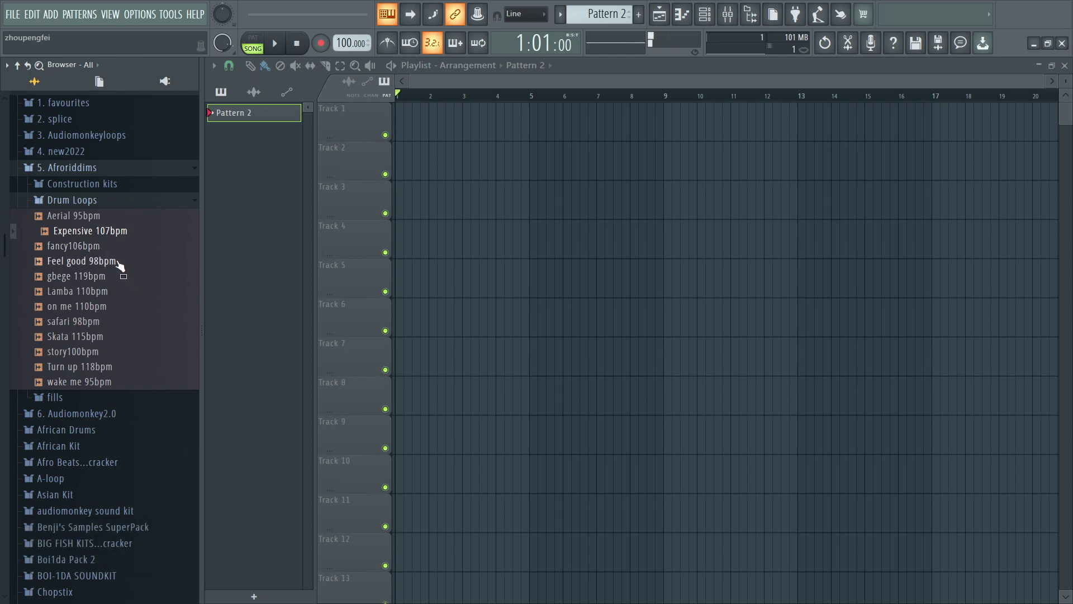
click(120, 261)
drag(170, 221, 130, 329)
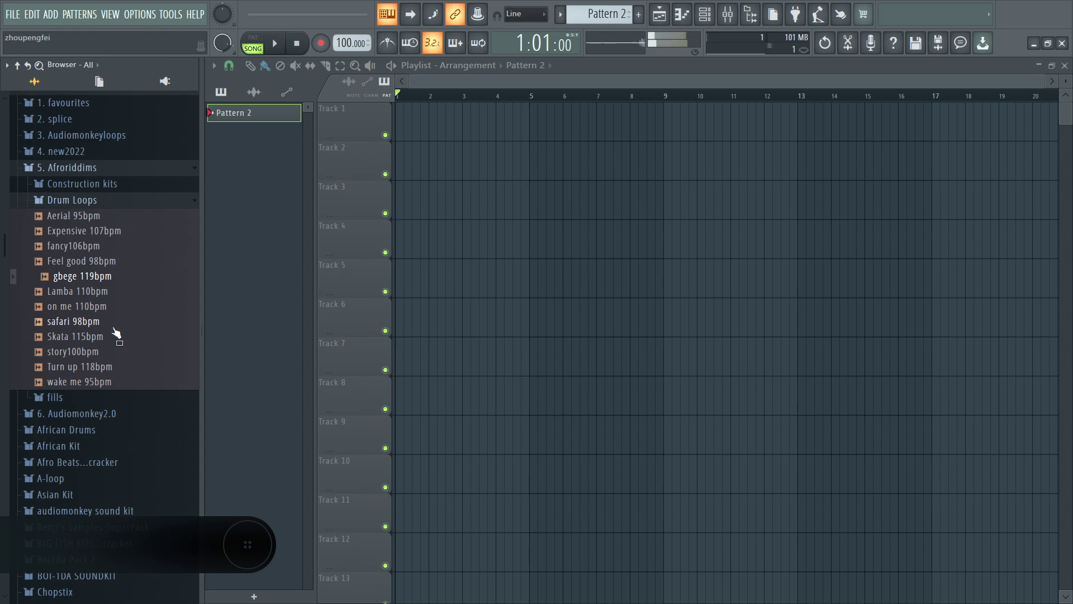
drag(114, 328, 114, 329)
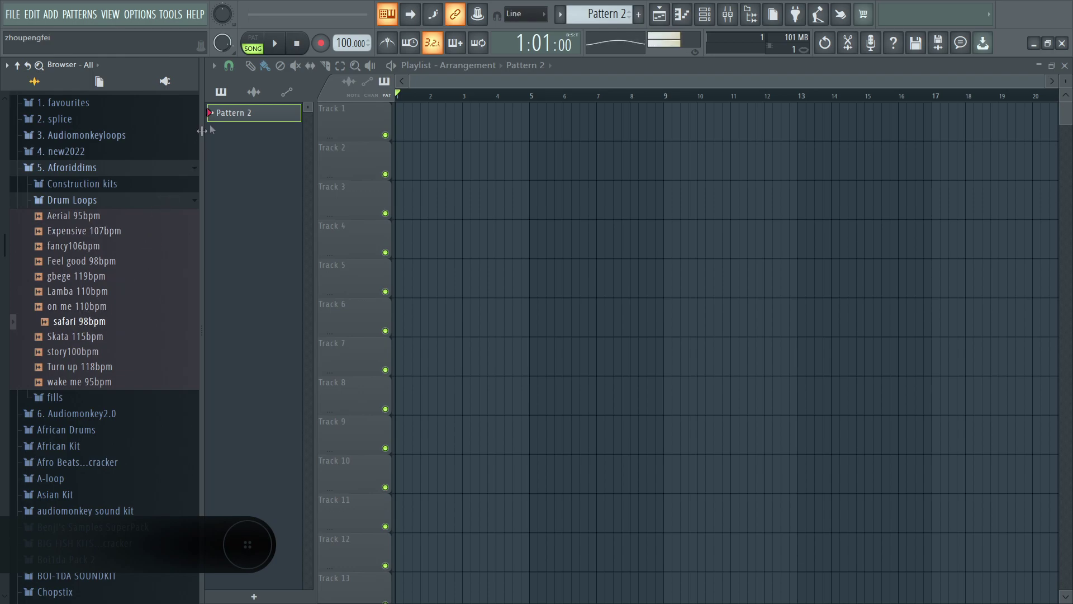
click(301, 44)
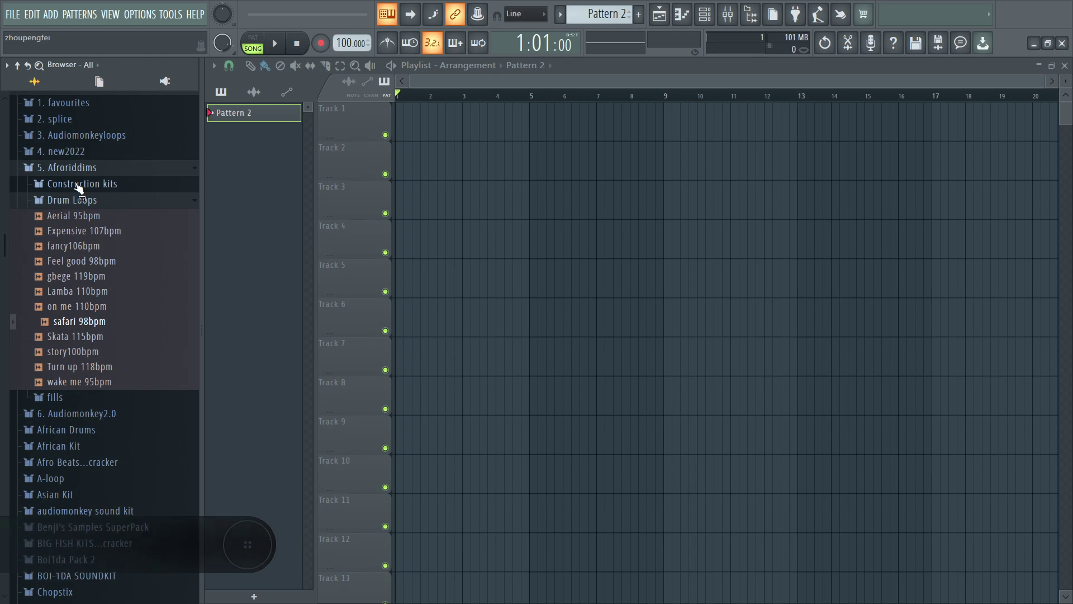
Open the fills folder and preview aerial roll, Expensive roll 107bpm, fancy roll 106bpm and the three lamba fills.
scroll(89, 294, down, 4)
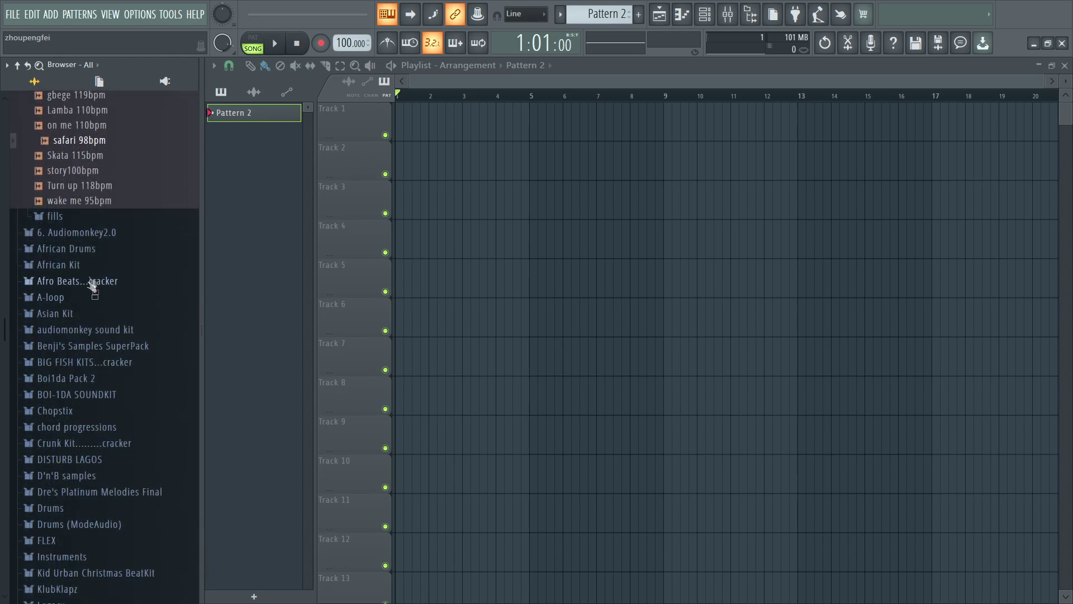
scroll(89, 293, up, 2)
click(89, 307)
scroll(95, 353, down, 2)
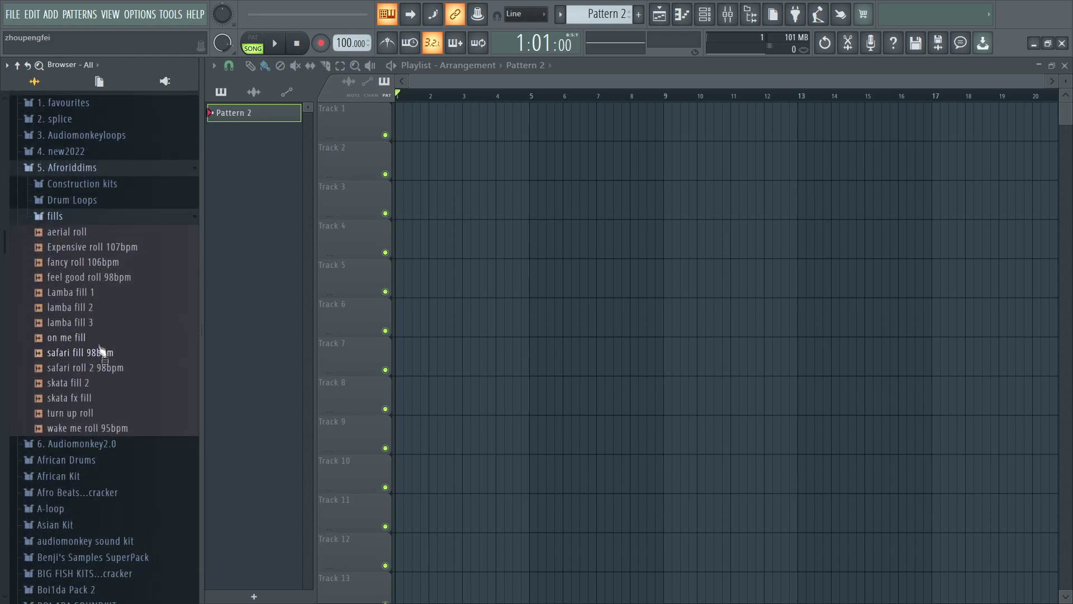
click(76, 233)
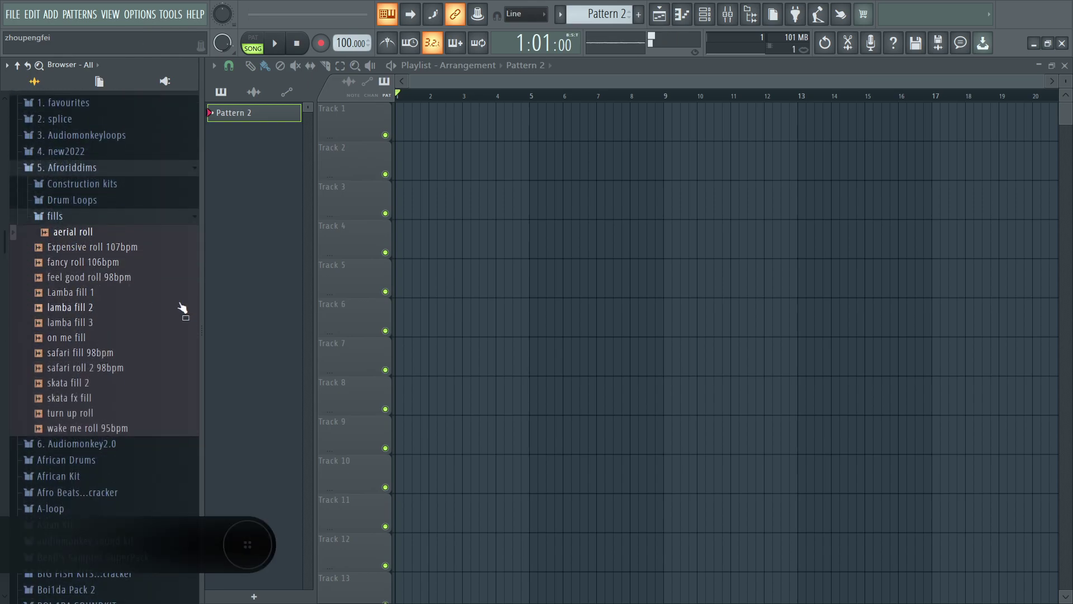
click(125, 251)
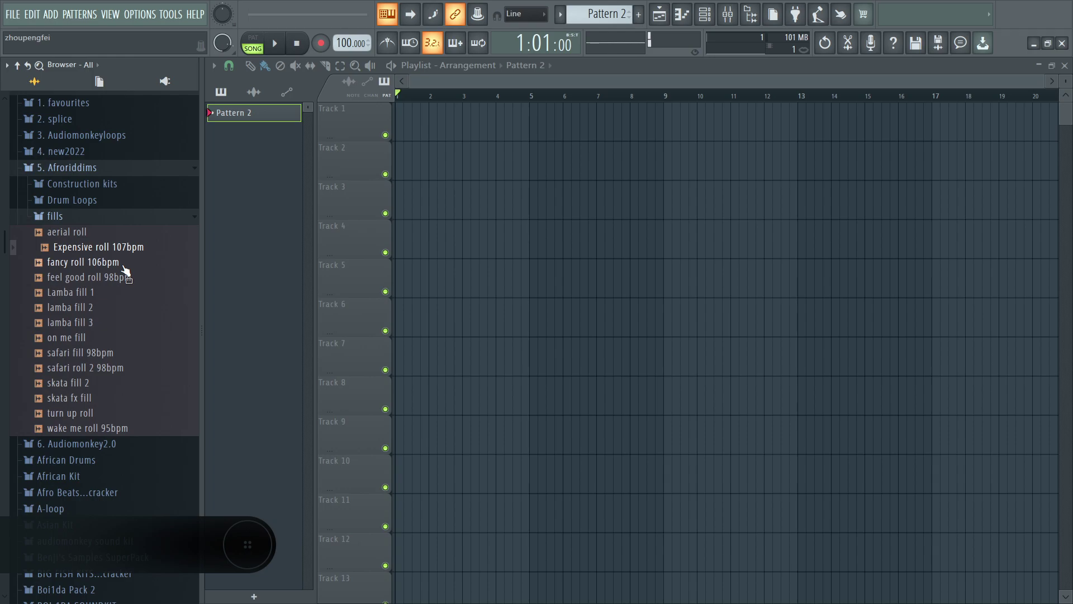
click(124, 266)
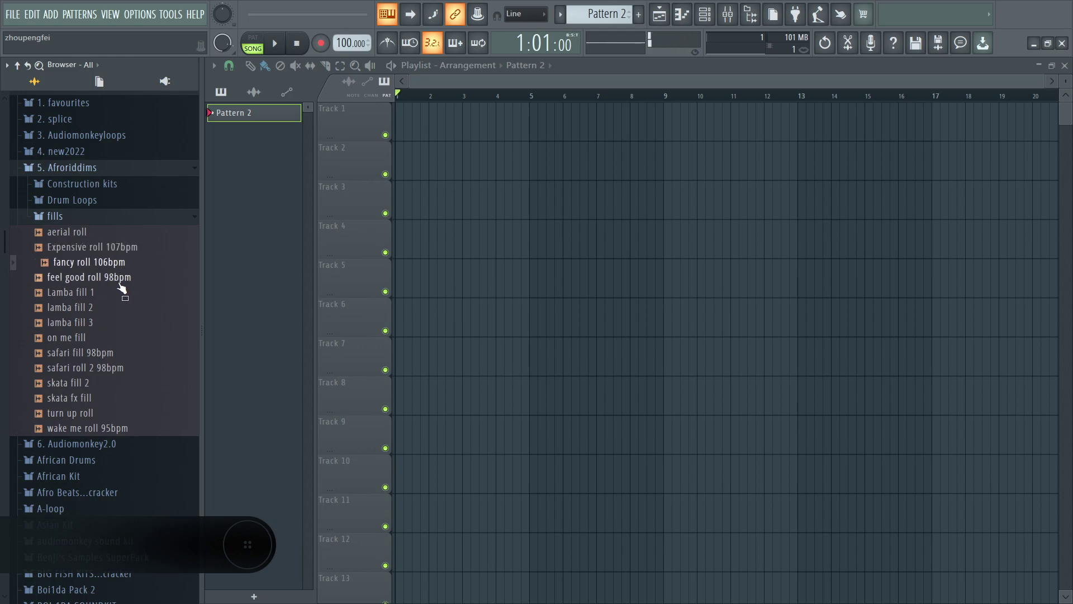
click(110, 307)
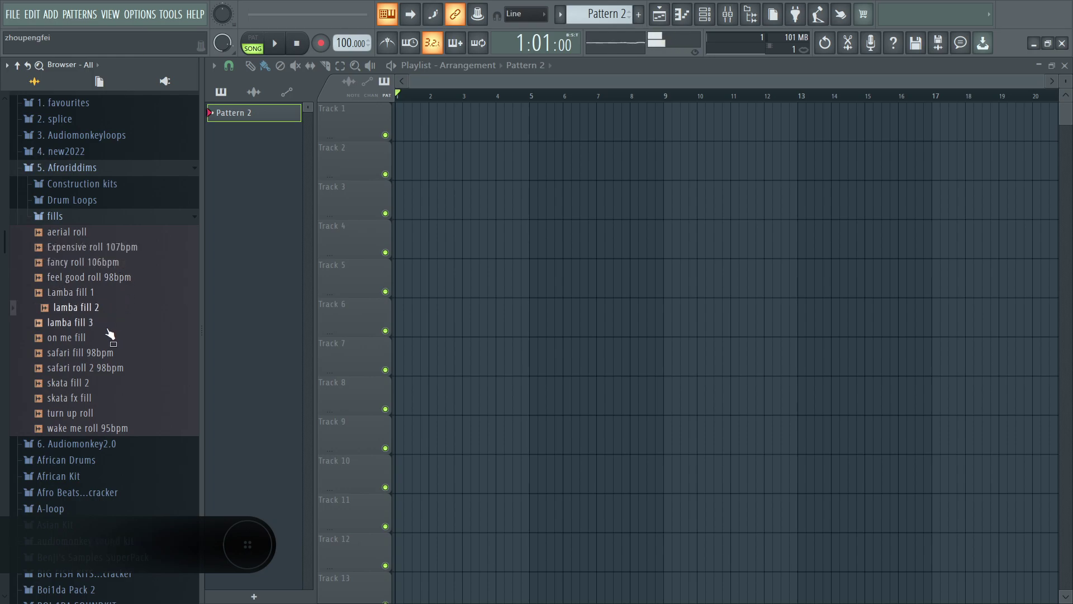
click(102, 326)
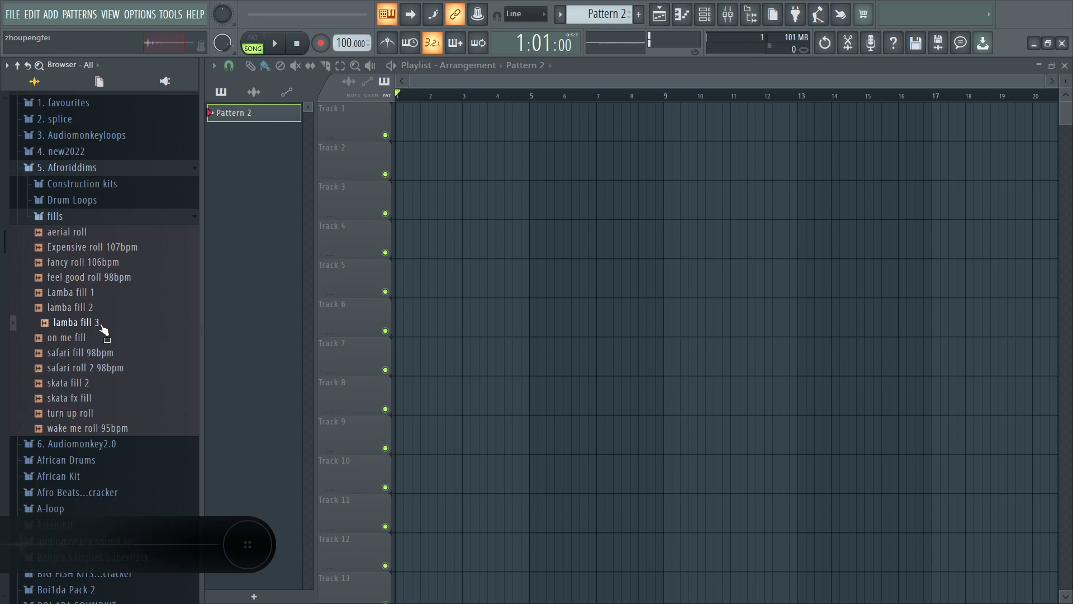
click(93, 296)
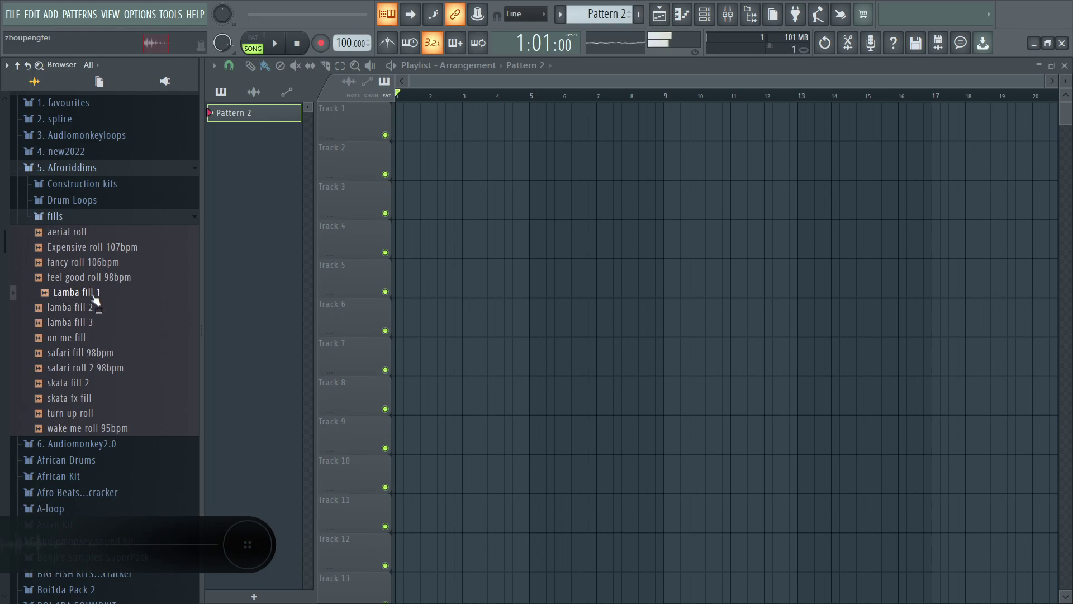
Preview the on me fill, both safari fills, skata fx fill, turn up roll and wake me roll 95bpm, and close the fills folder.
click(96, 339)
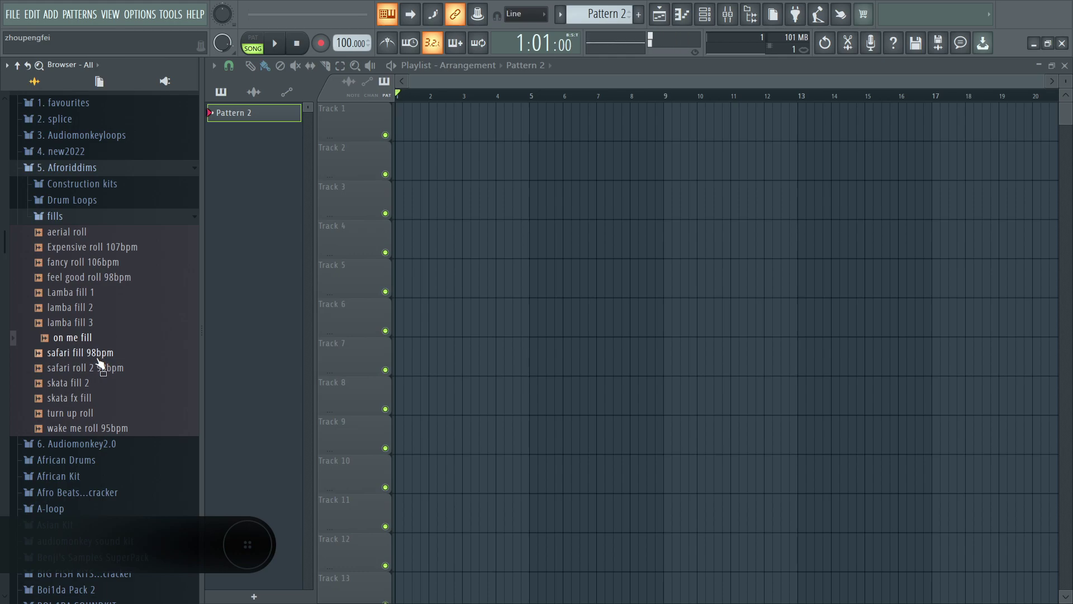
click(98, 357)
click(109, 370)
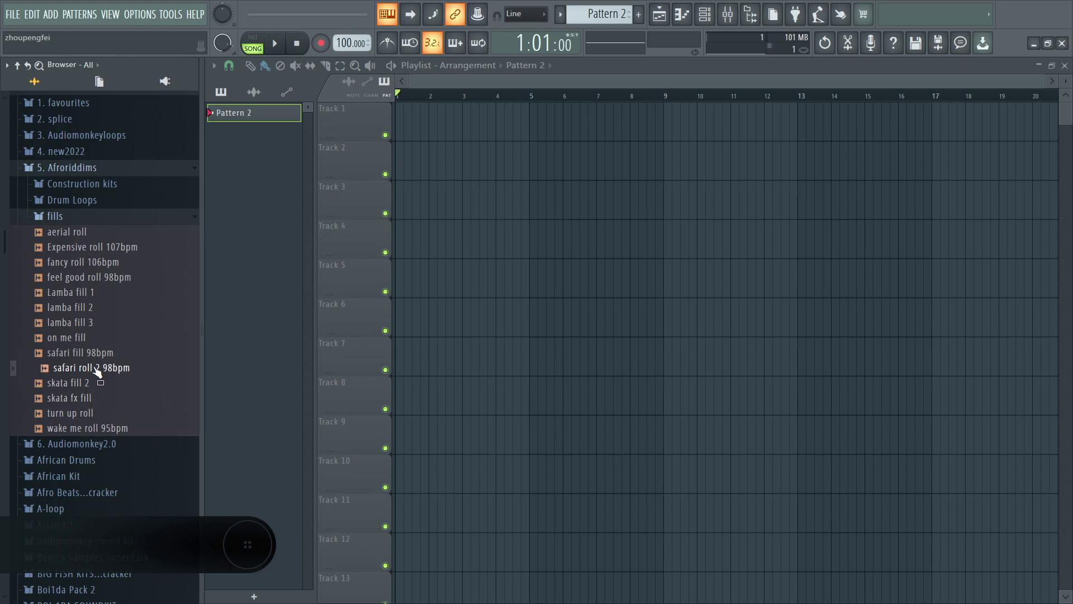
click(104, 397)
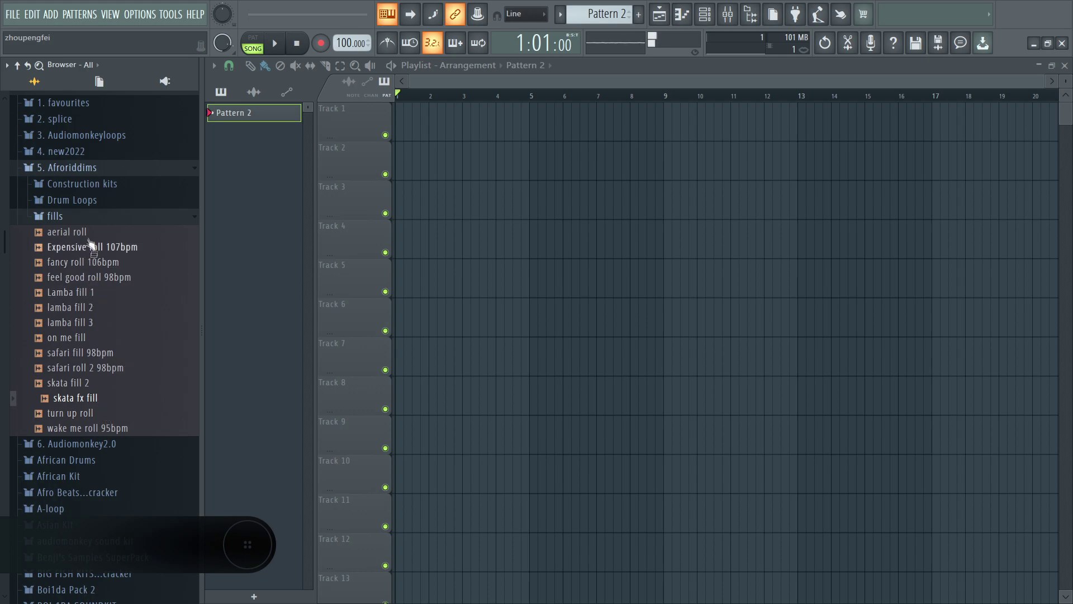
click(106, 413)
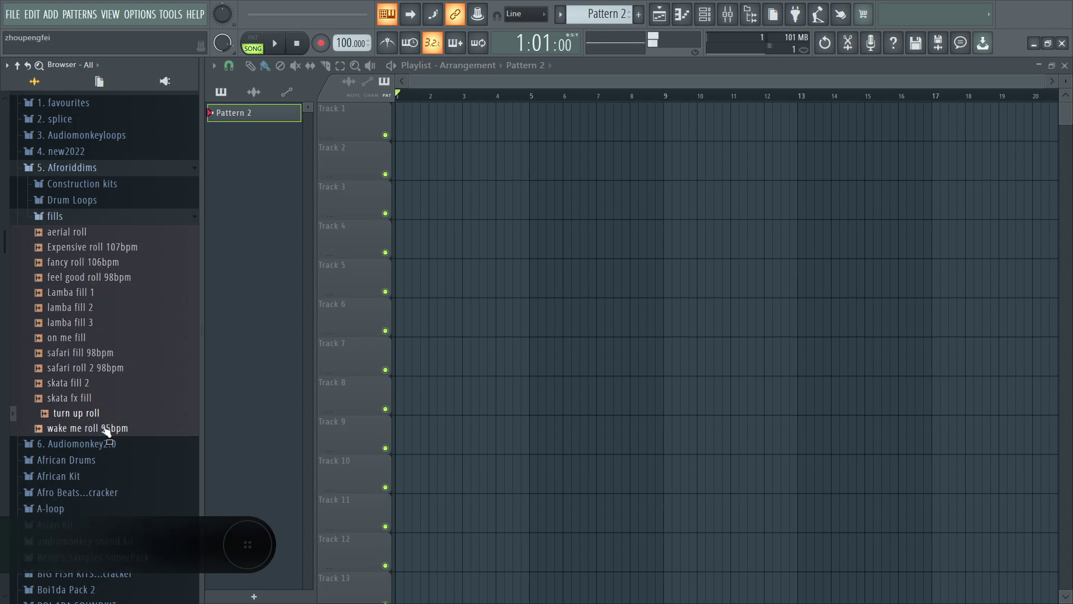
click(106, 428)
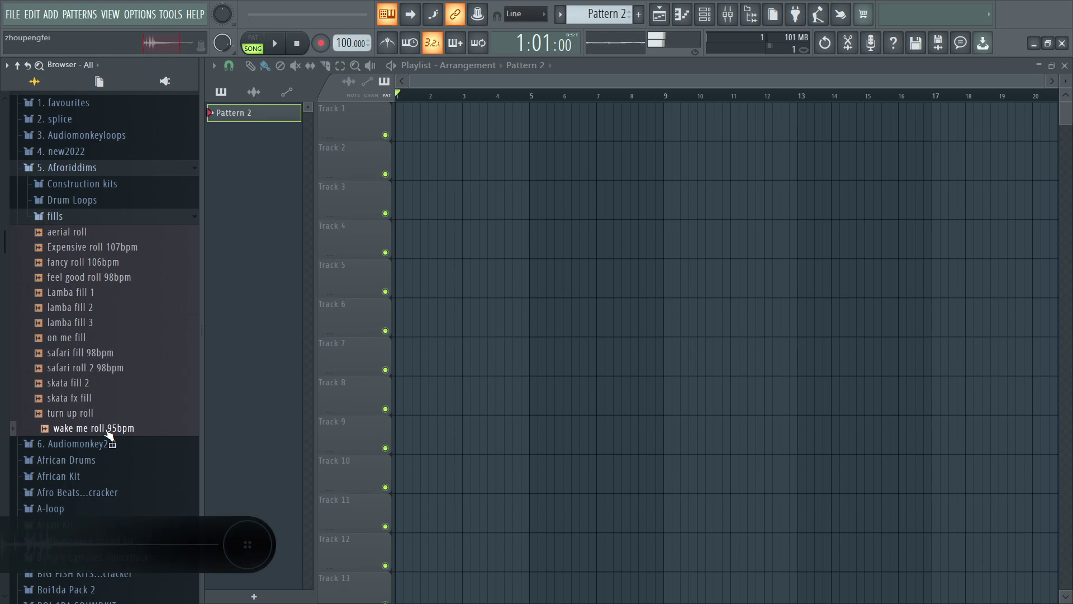
click(81, 217)
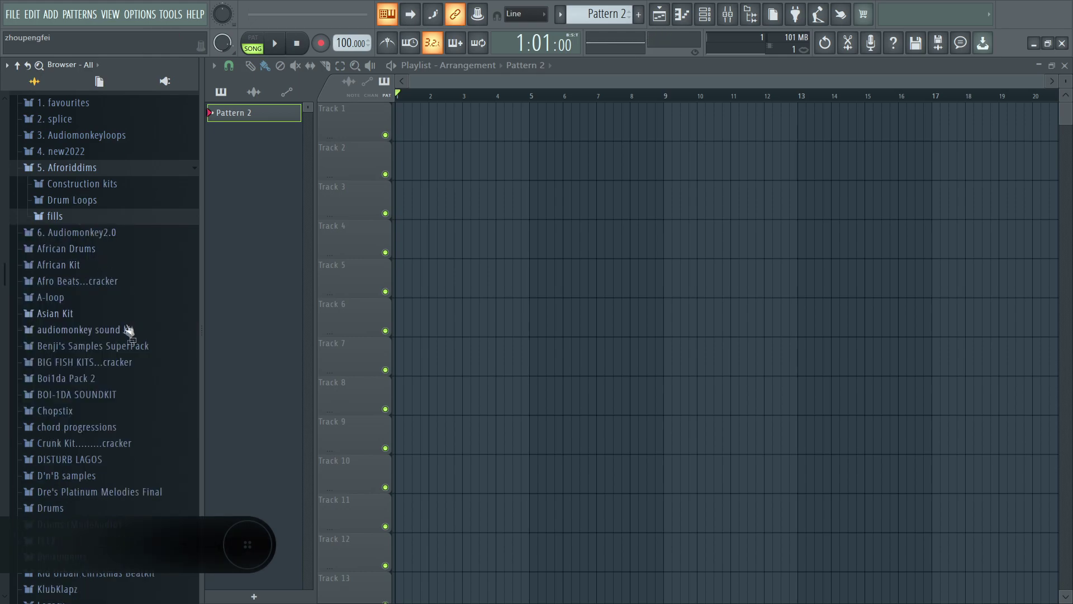
Open the Construction kits folder, look over its kits and inspect the contents of the Feel good 98bpm kit.
click(112, 186)
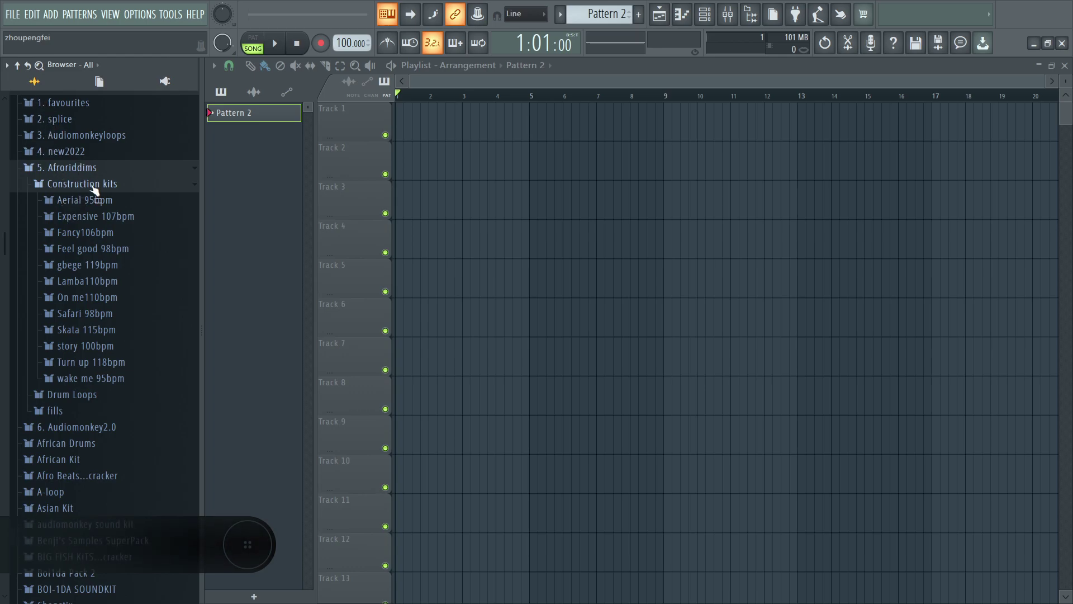
scroll(67, 167, down, 5)
scroll(89, 170, up, 3)
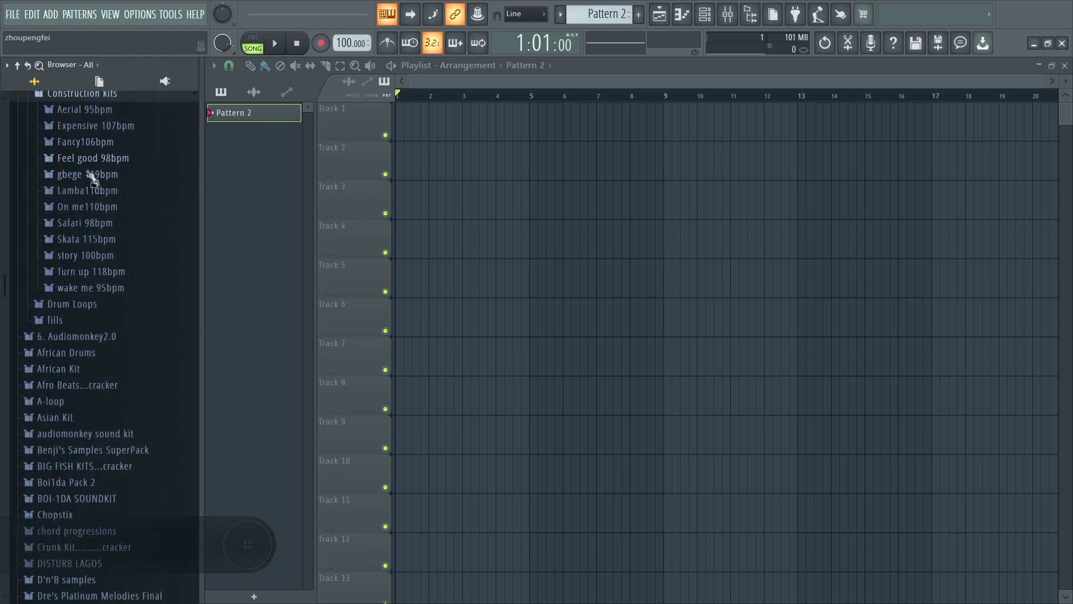
scroll(114, 170, up, 2)
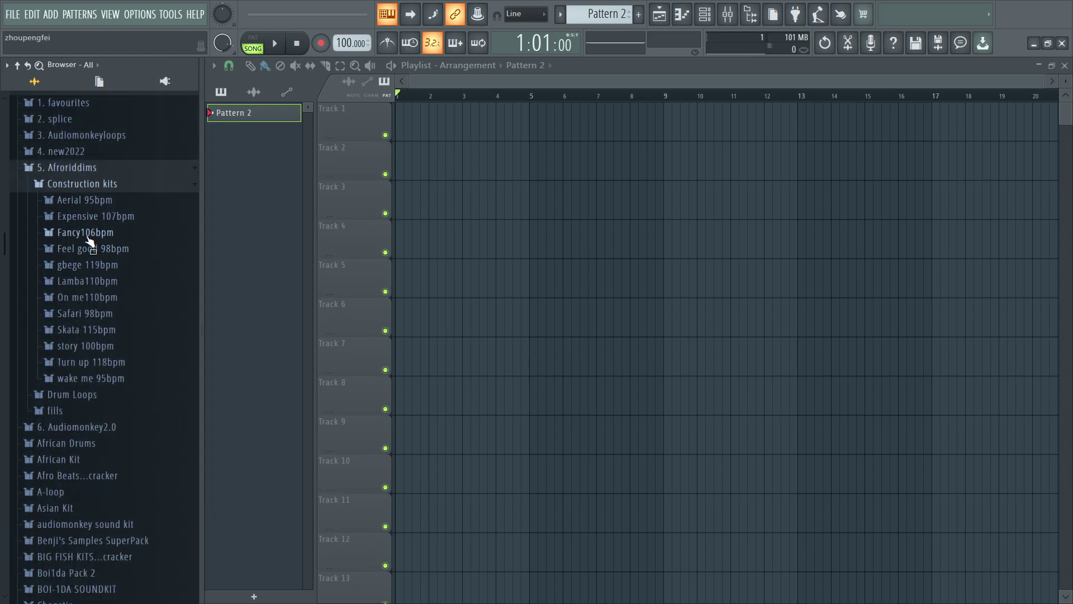
scroll(106, 247, down, 7)
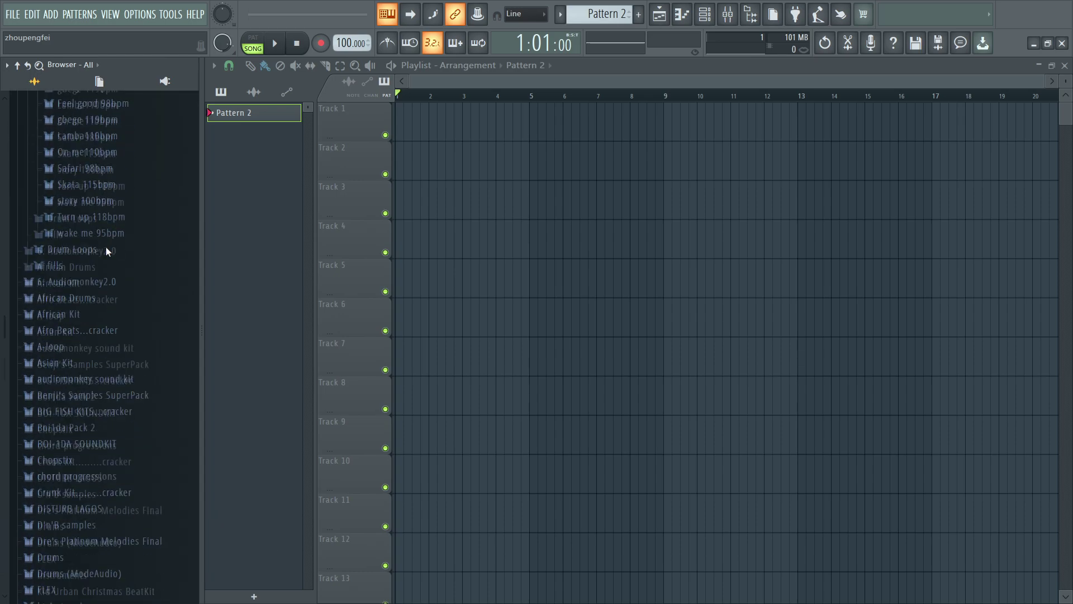
scroll(105, 247, up, 8)
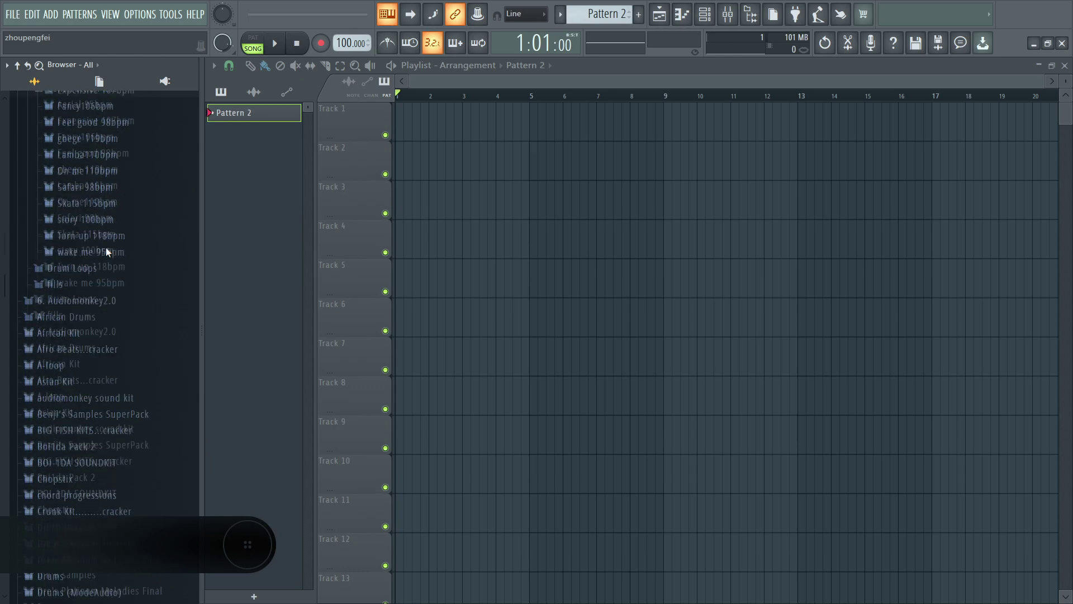
click(112, 252)
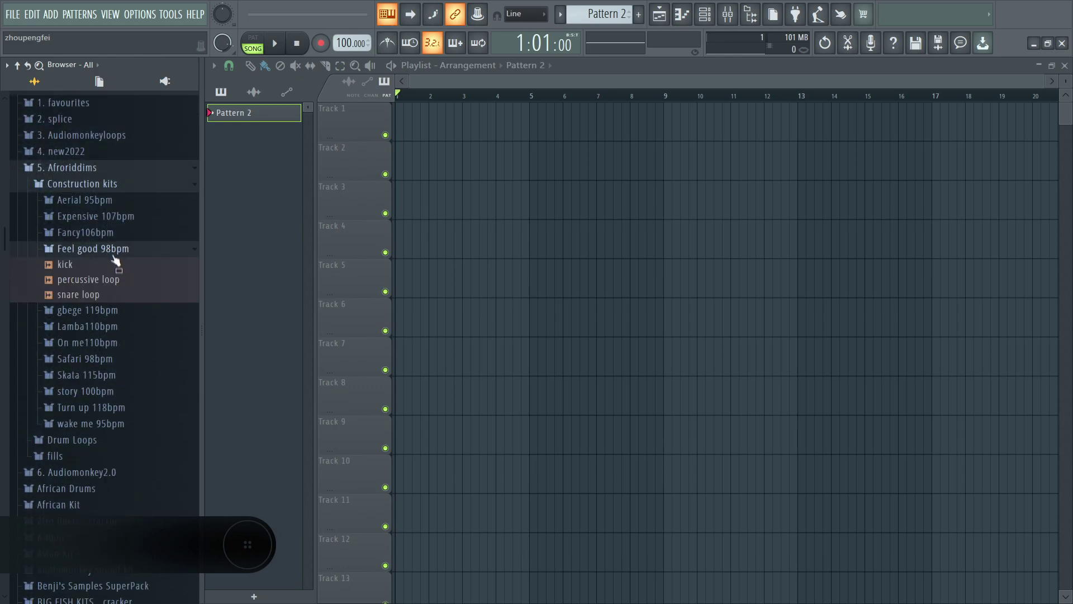
click(116, 252)
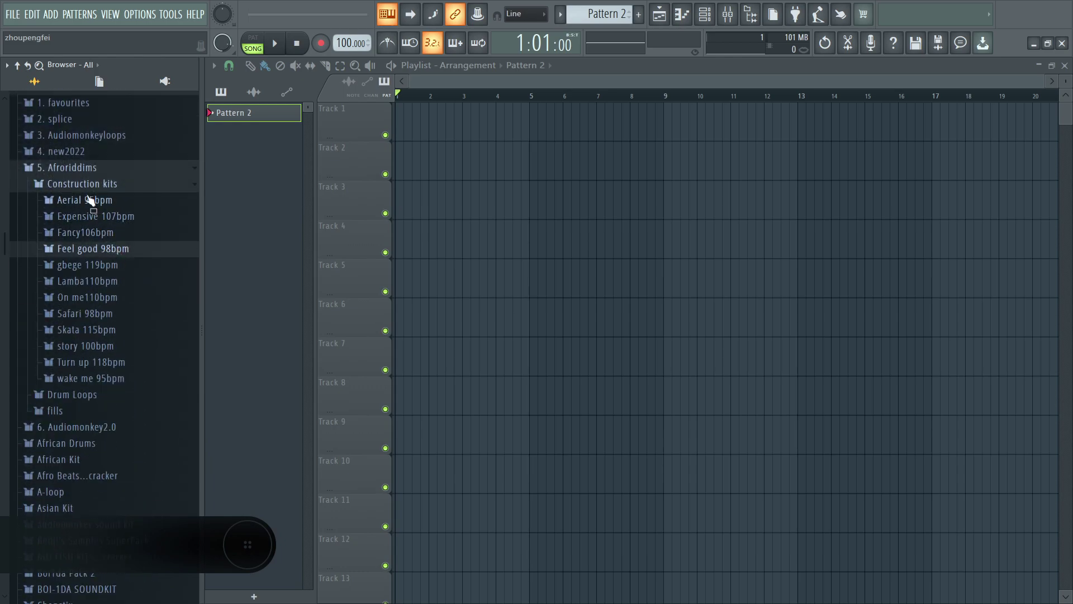
Set the tempo to 97 BPM and place the Feel good 98bpm kick on Track 1, snare loop on Track 2 and percussive loop on Track 3.
click(119, 252)
drag(351, 43, 351, 49)
drag(124, 265, 423, 130)
drag(78, 280, 459, 192)
drag(567, 192, 508, 192)
drag(77, 295, 445, 167)
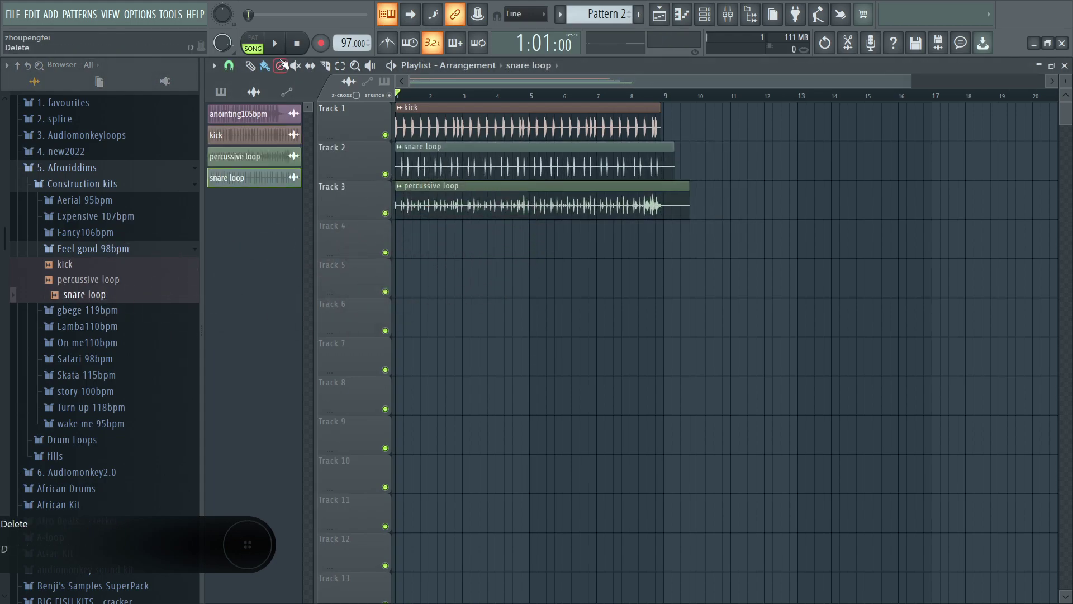
Set the project tempo to 98 BPM and check where the three loops end near bar 9.
key(F1)
scroll(344, 43, up, 1)
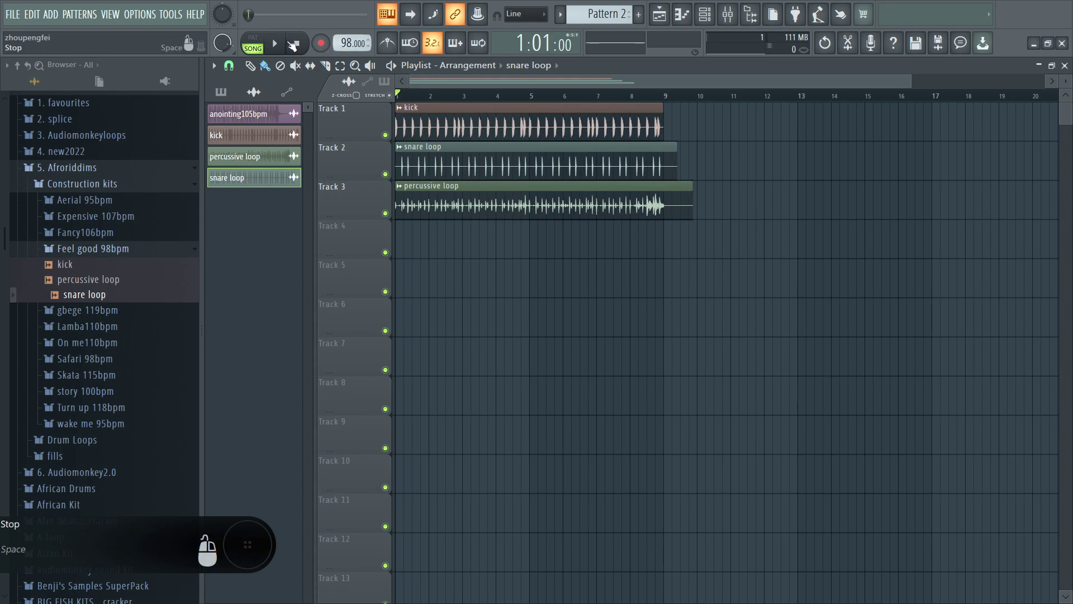
click(355, 66)
click(654, 300)
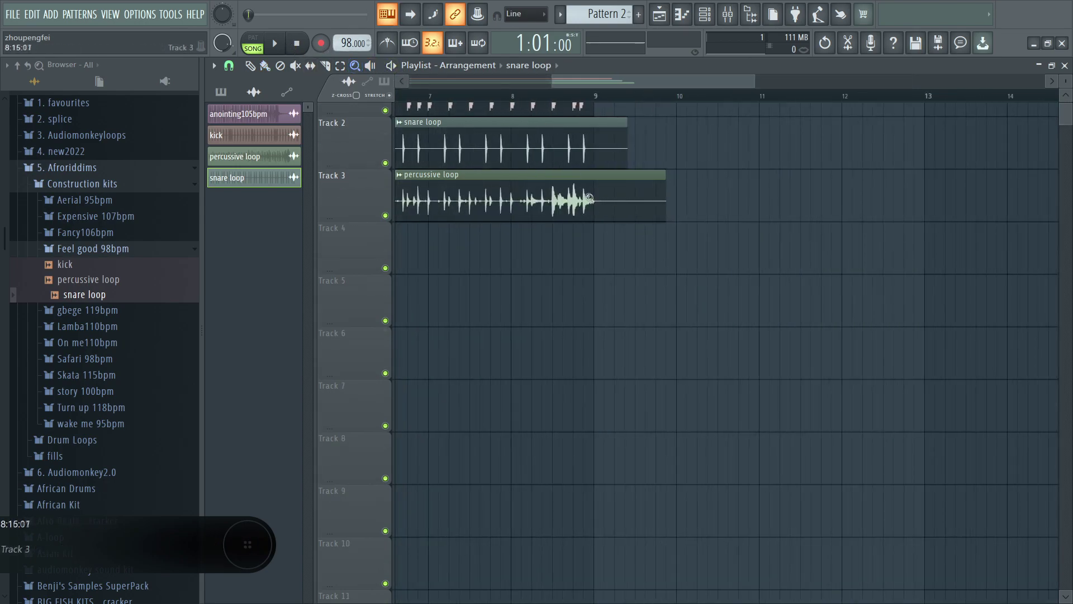
Trim the snare loop, percussive loop and kick clips so that all three end exactly at bar 9.
click(654, 299)
right_click(654, 300)
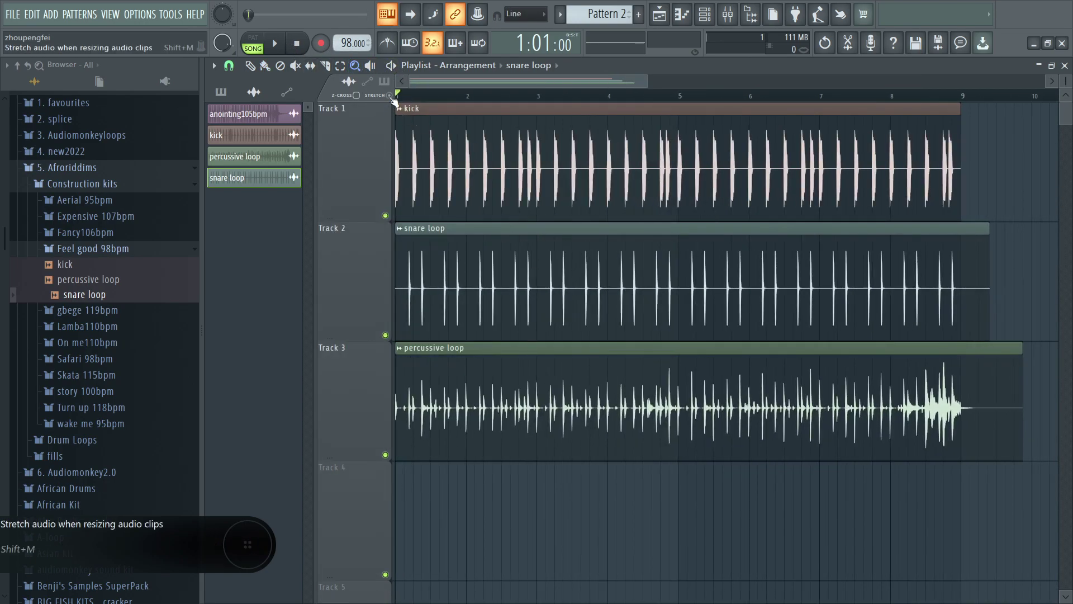
click(251, 66)
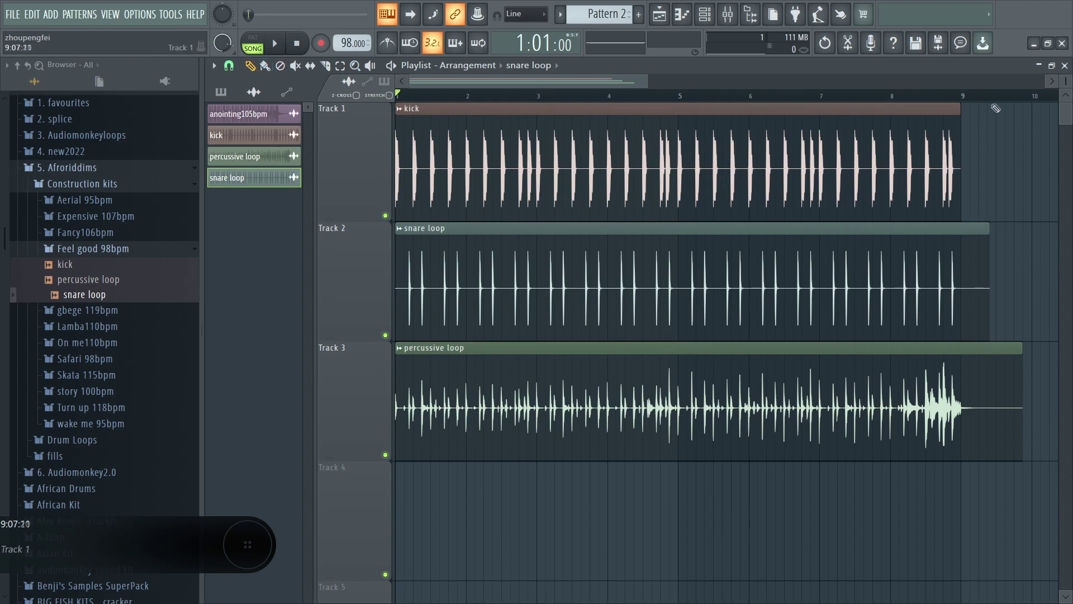
scroll(1027, 102, up, 1)
scroll(1026, 103, up, 2)
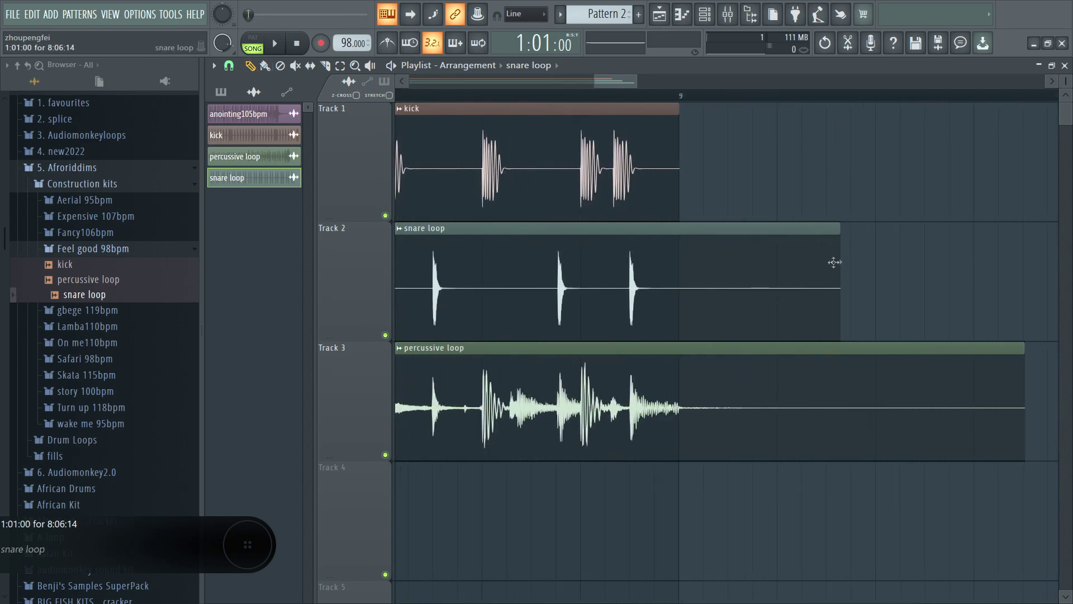
drag(839, 260, 713, 240)
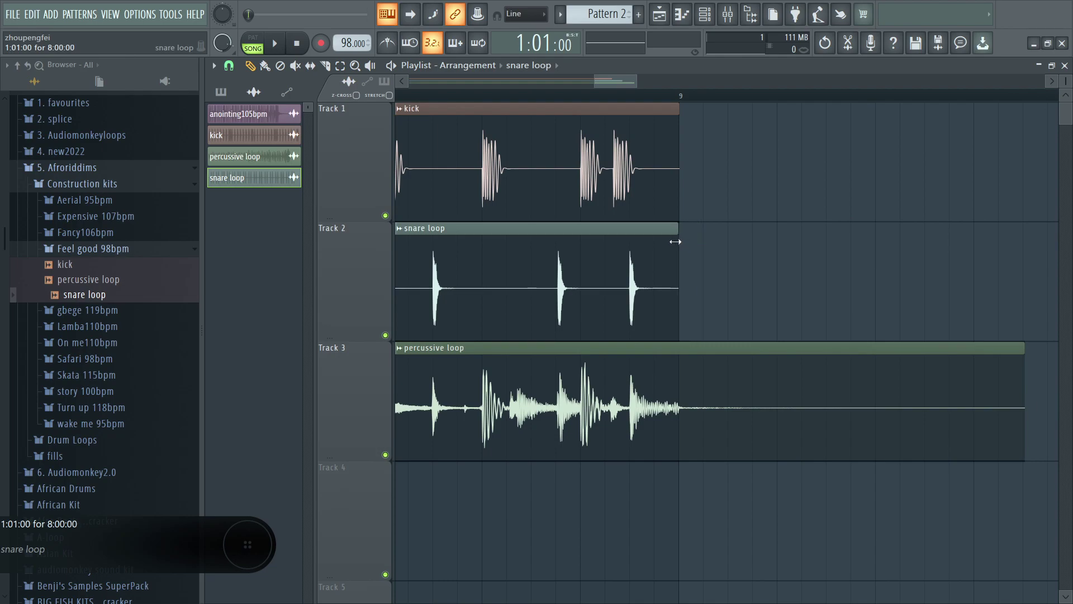
drag(1021, 367, 677, 325)
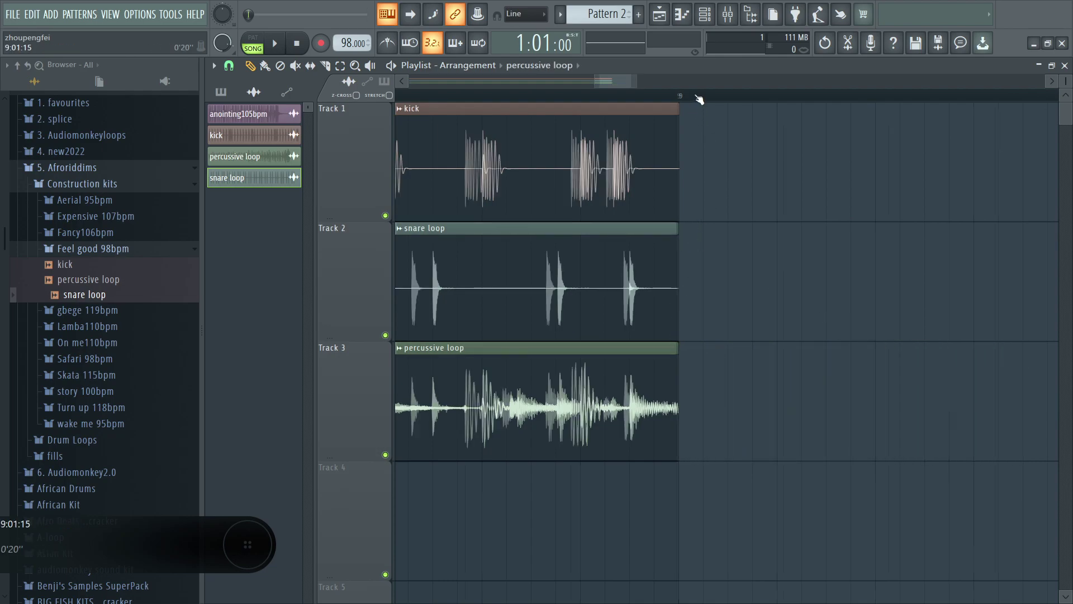
scroll(699, 99, down, 2)
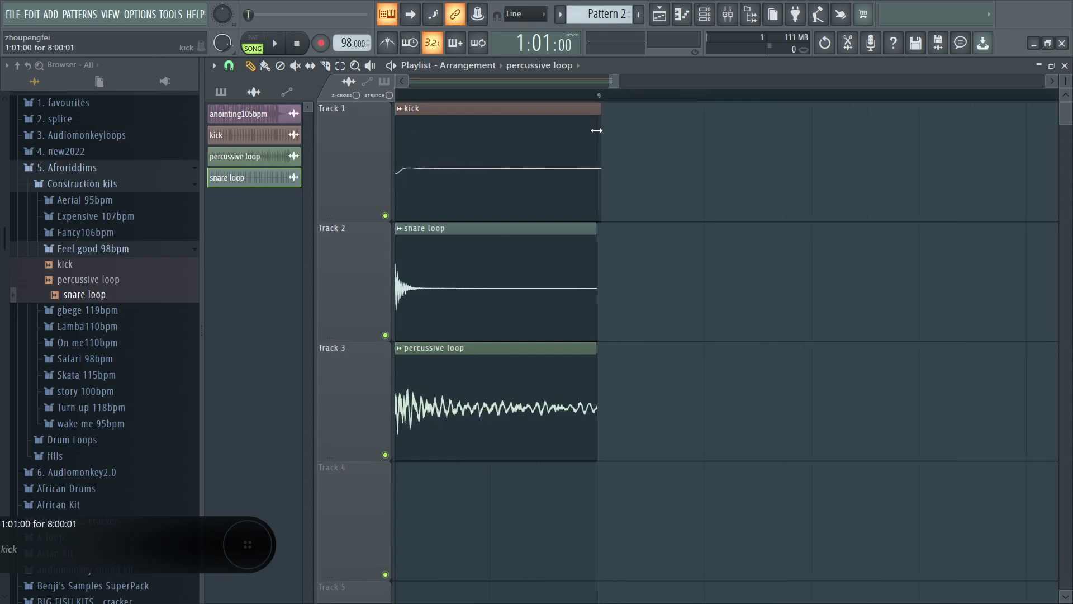
drag(597, 130, 592, 130)
Play the three loops and insert Maximus in slot 9 of the mixer's Master track with a mastering preset.
key(space)
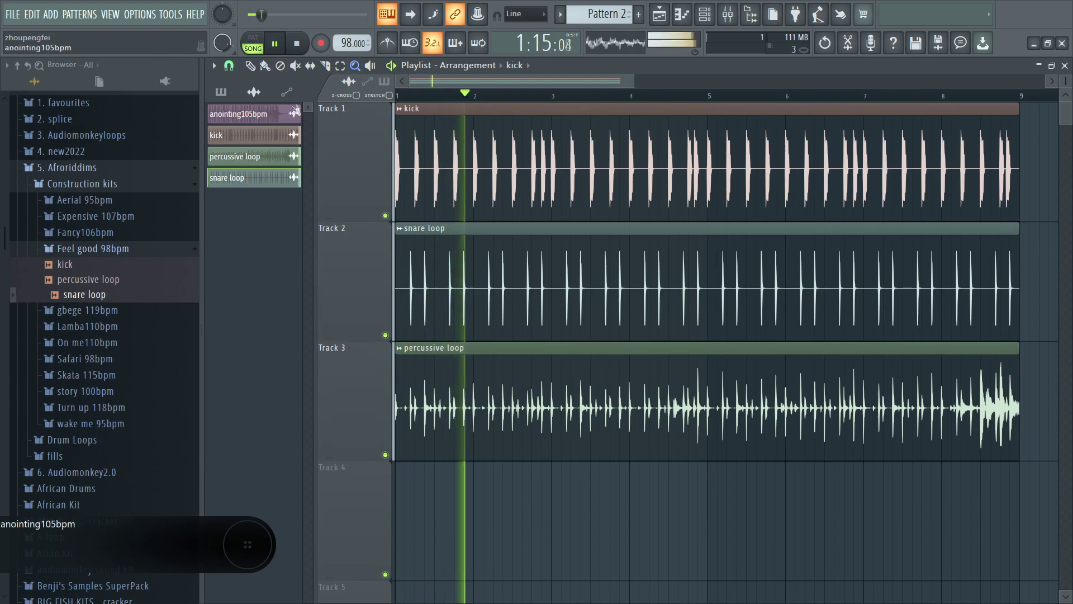
click(250, 65)
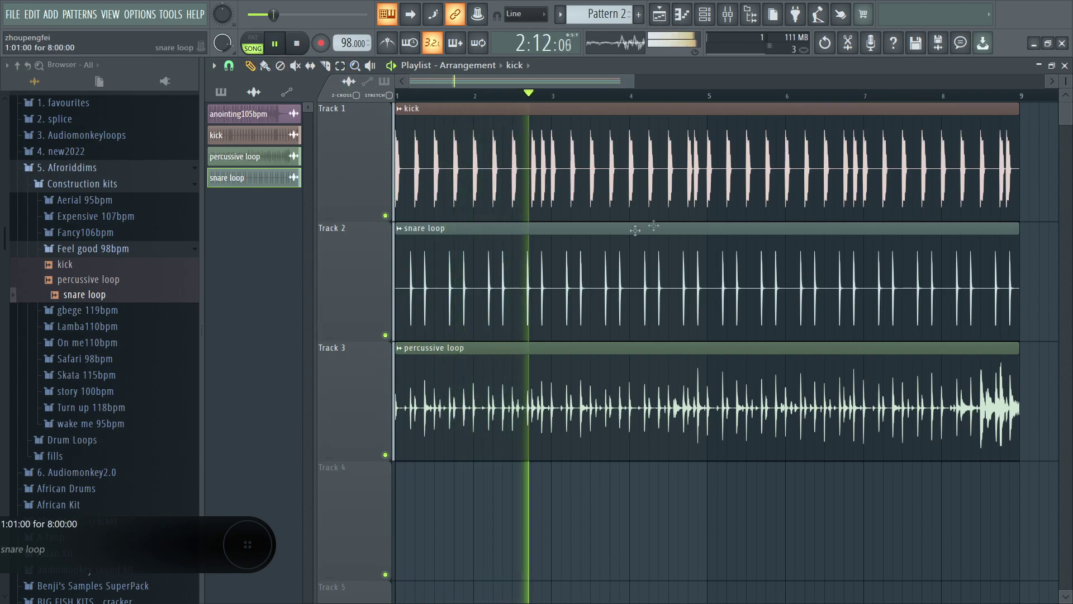
click(728, 14)
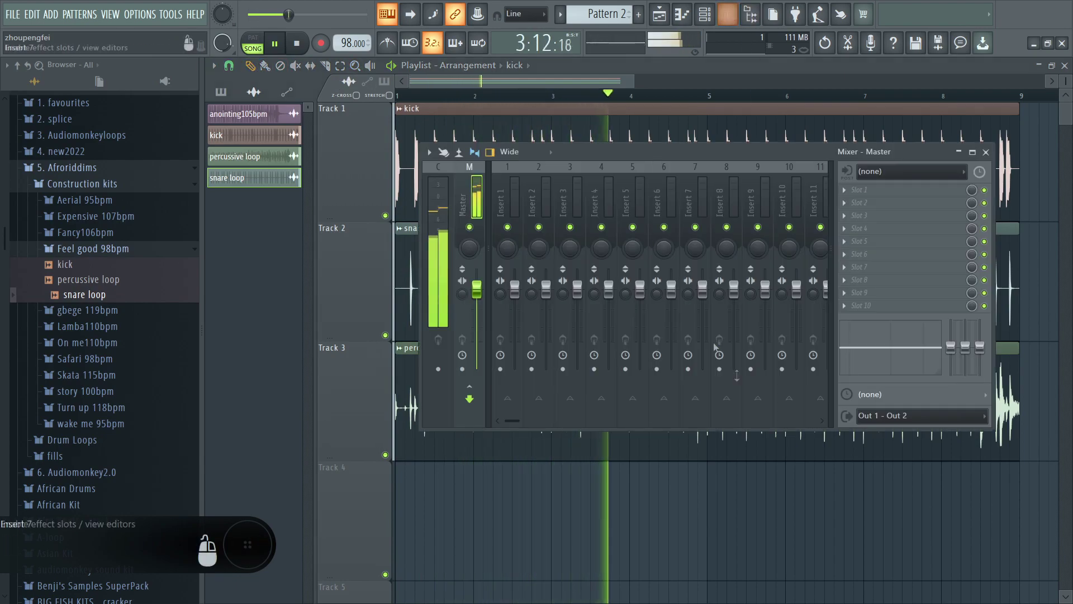
click(986, 151)
click(737, 17)
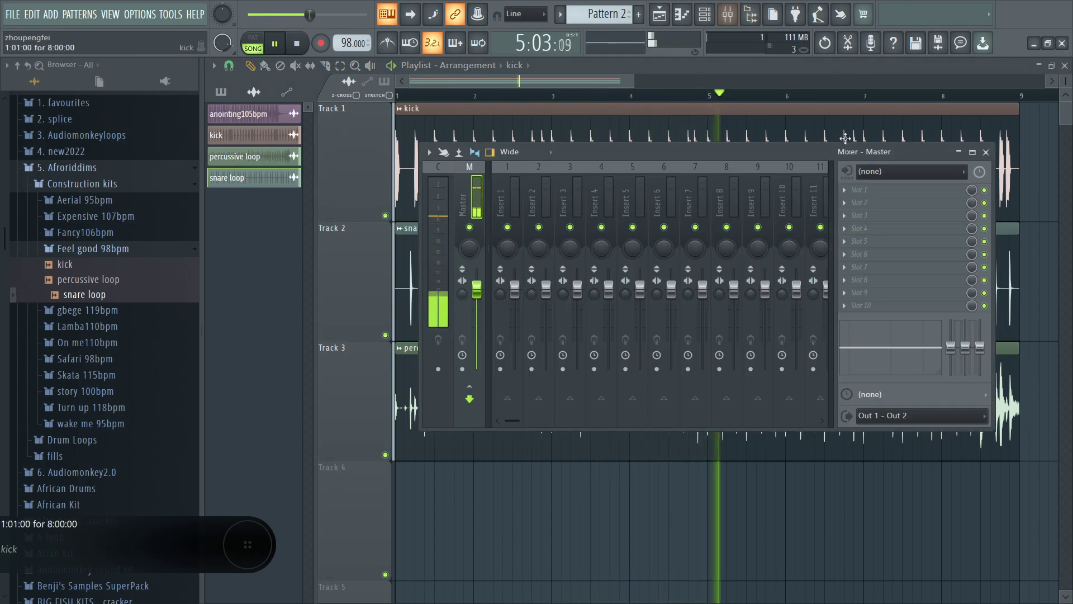
click(883, 290)
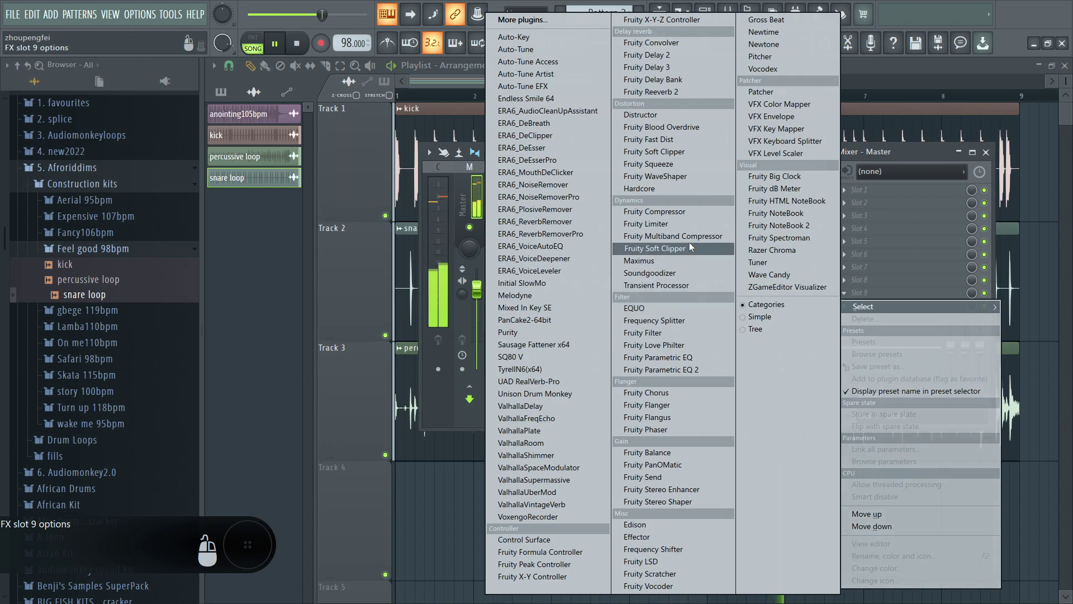
click(692, 259)
click(646, 163)
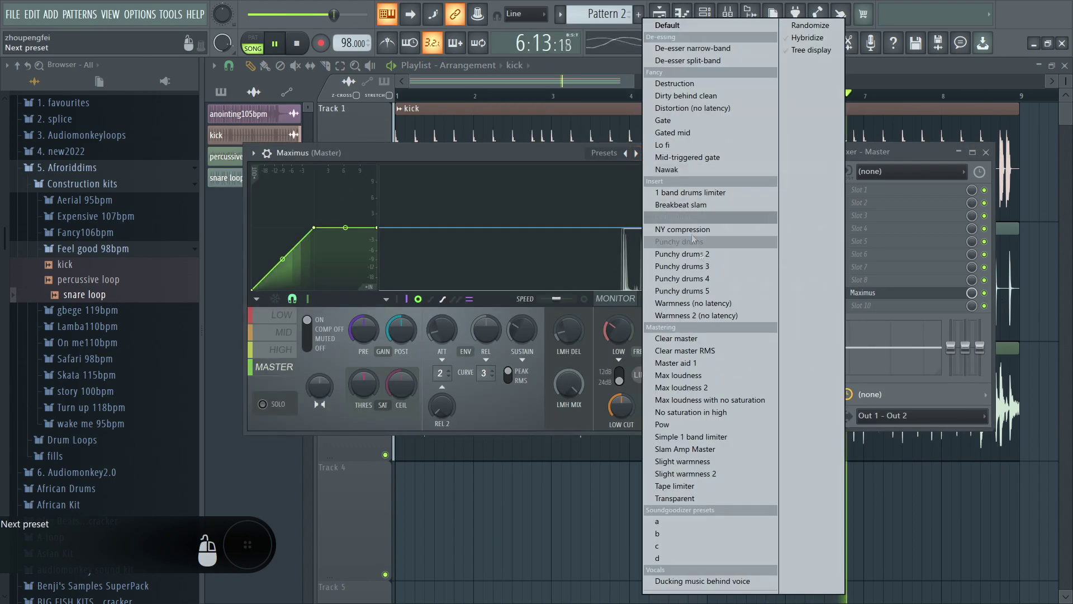
click(726, 356)
click(698, 70)
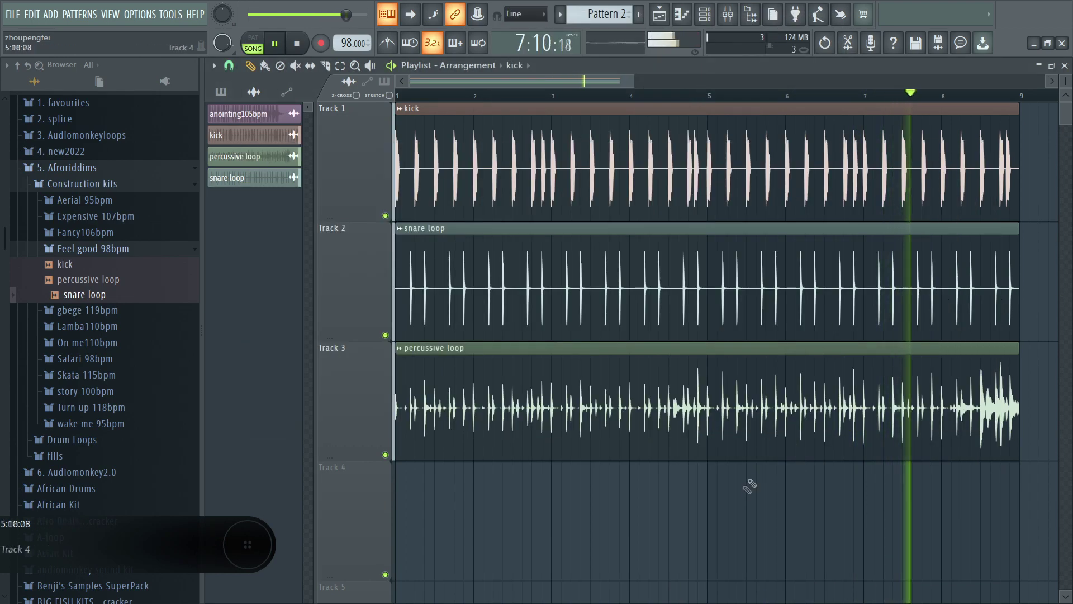
Listen to the loops with Maximus, stop playback, and look at the kick clip's channel settings.
scroll(1064, 83, down, 2)
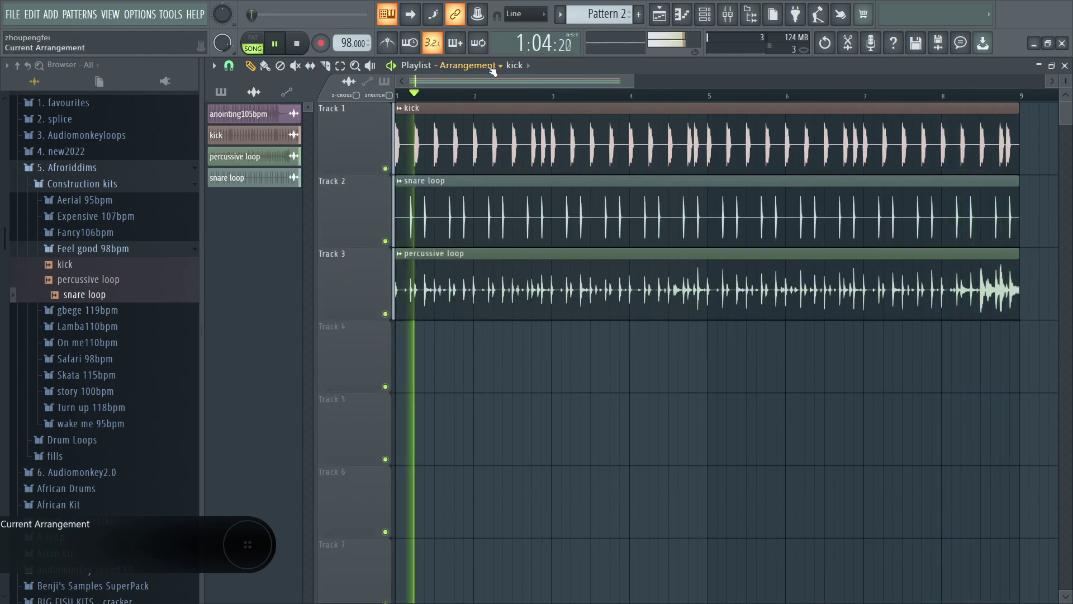
key(space)
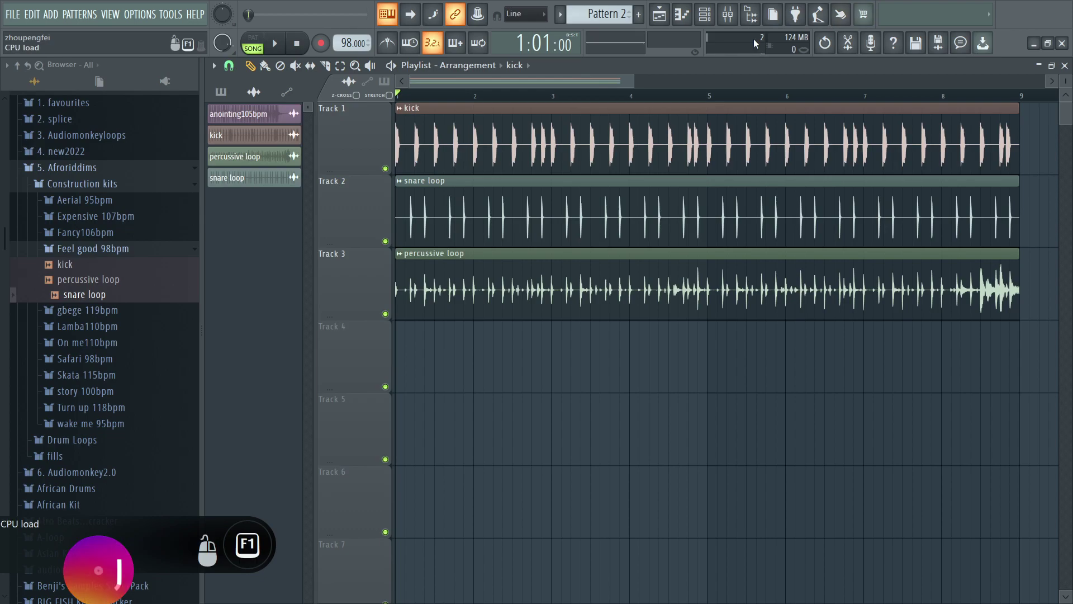
key(F9)
key(F9)
double_click(583, 119)
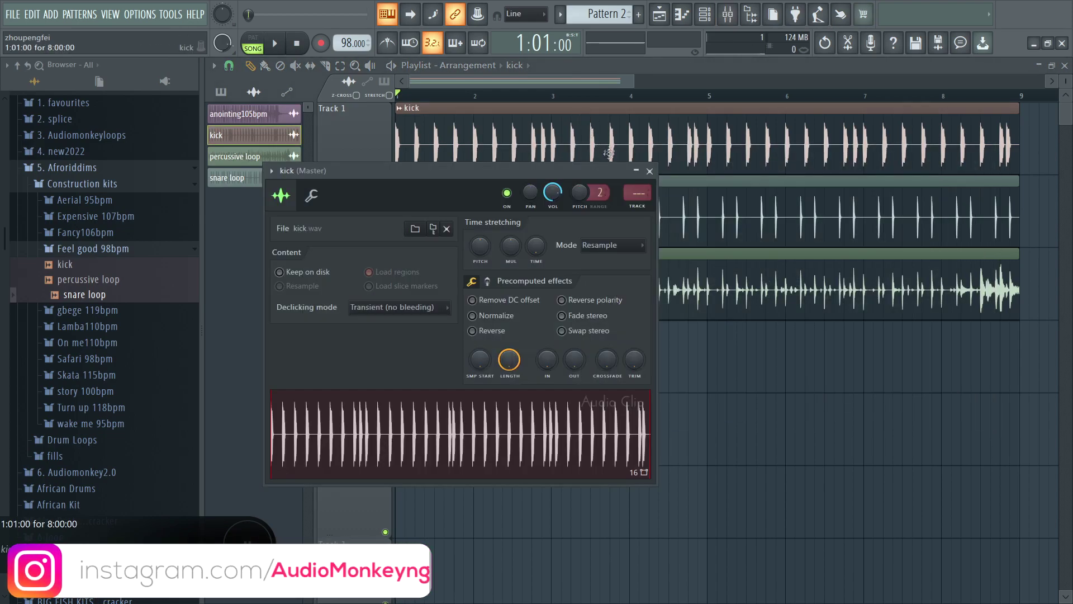
click(649, 171)
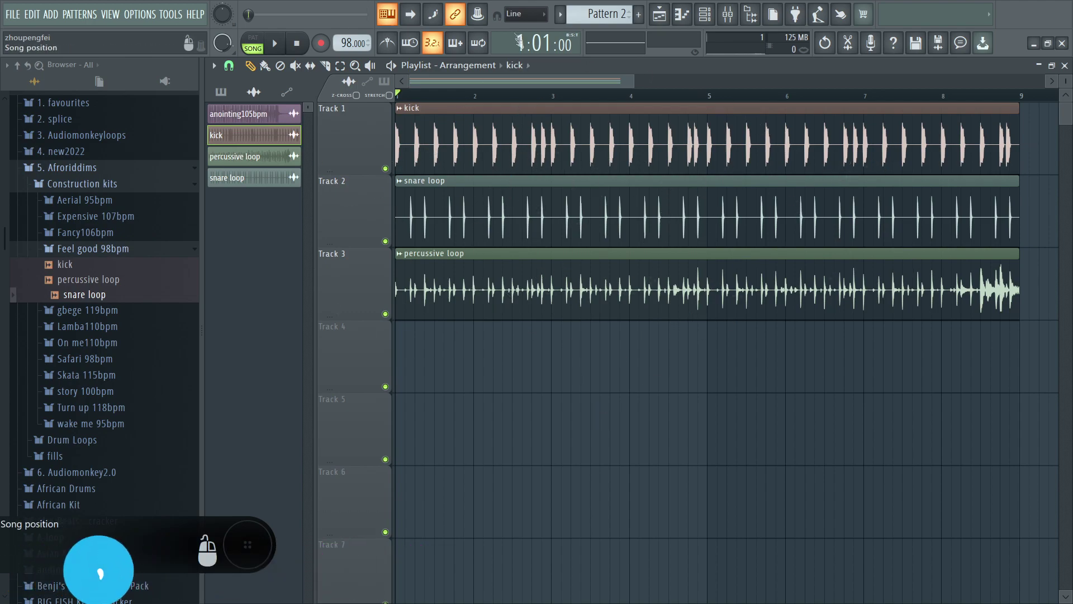
Place Pattern 1 on Track 4 at bar 1, extend it to four bars, and start playback.
key(KP_Subtract)
click(460, 345)
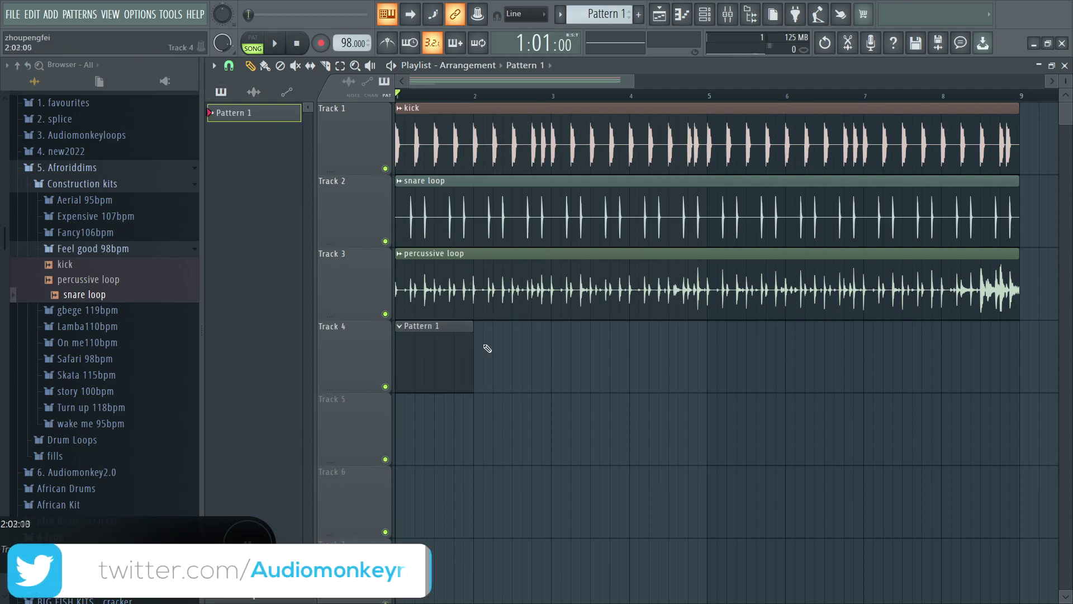
drag(472, 342, 691, 347)
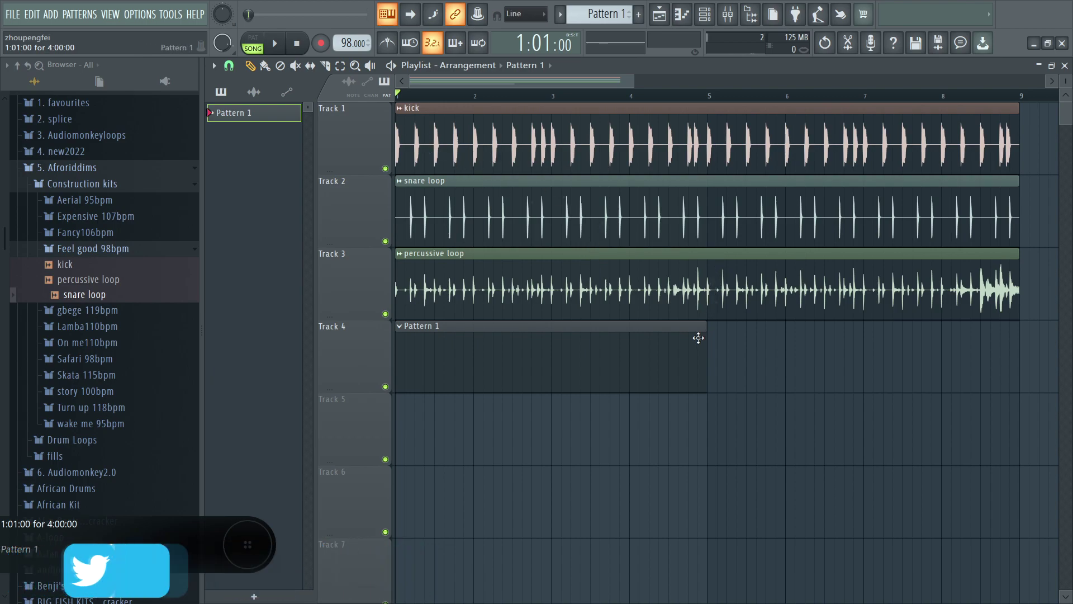
key(space)
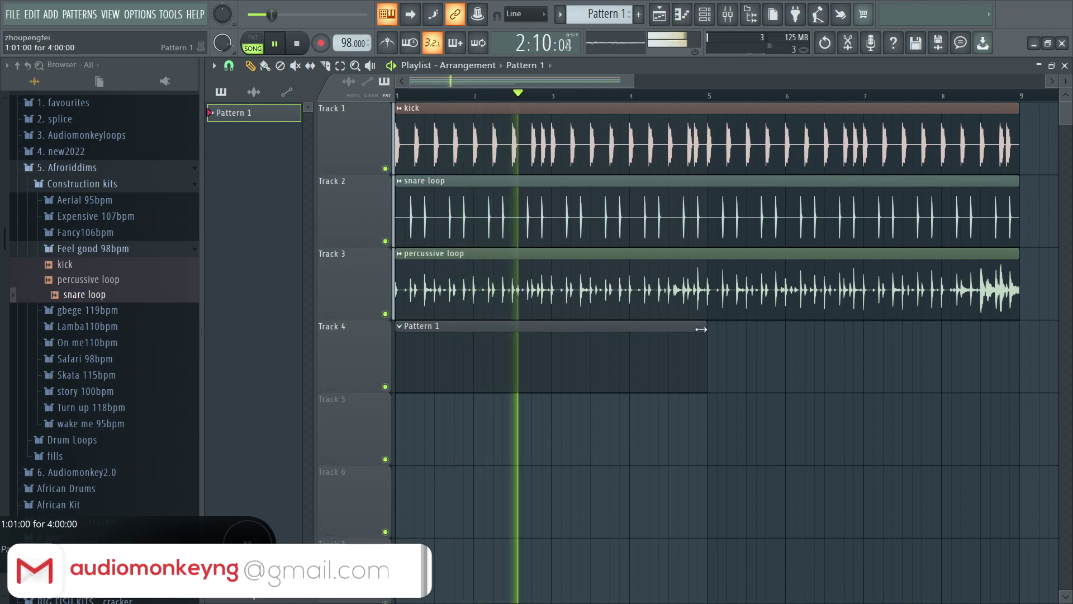
Open Pattern 1 in the channel rack, stop playback, and add a Hypersonic instrument channel with its window open.
double_click(588, 329)
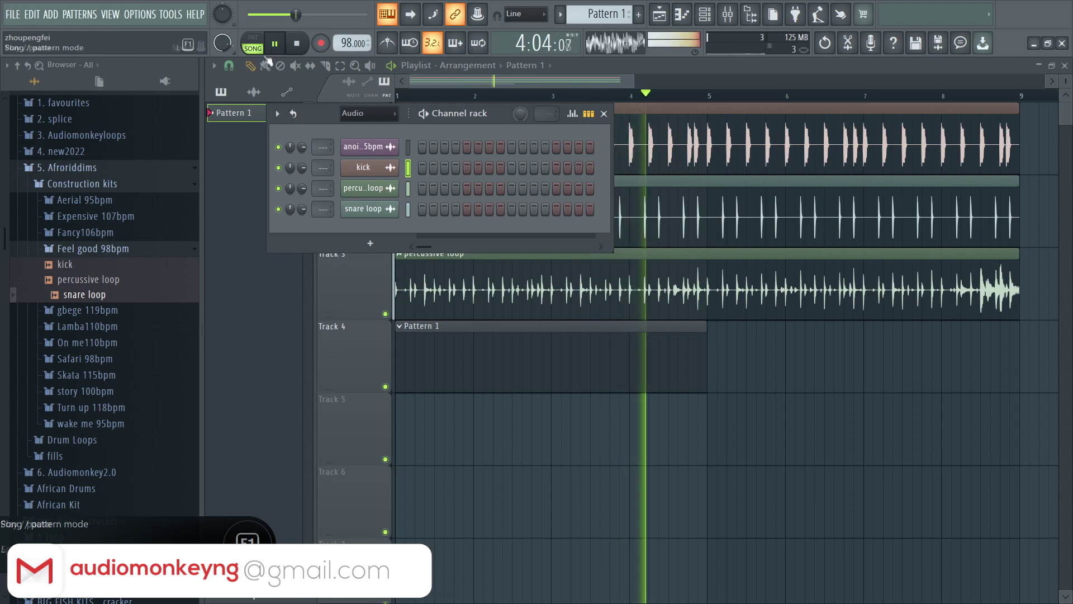
key(space)
click(50, 14)
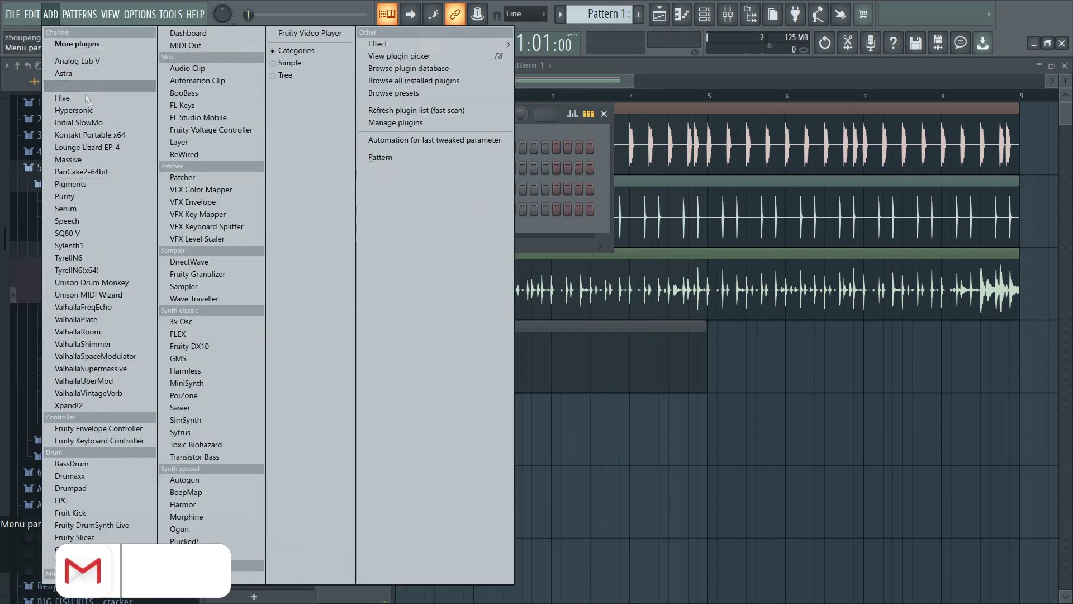
click(92, 110)
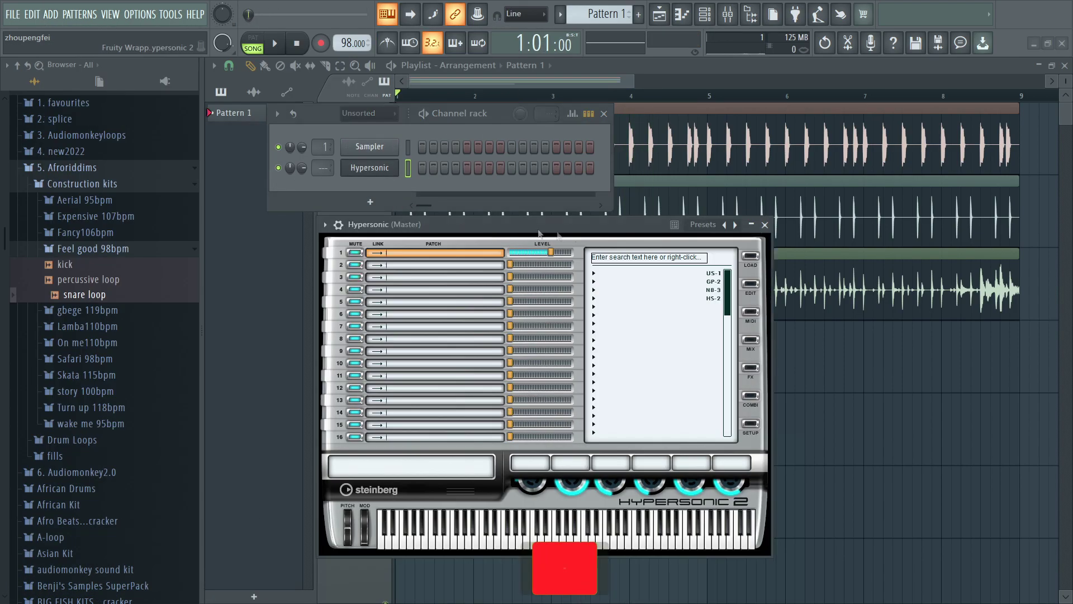
click(752, 224)
click(766, 224)
click(370, 167)
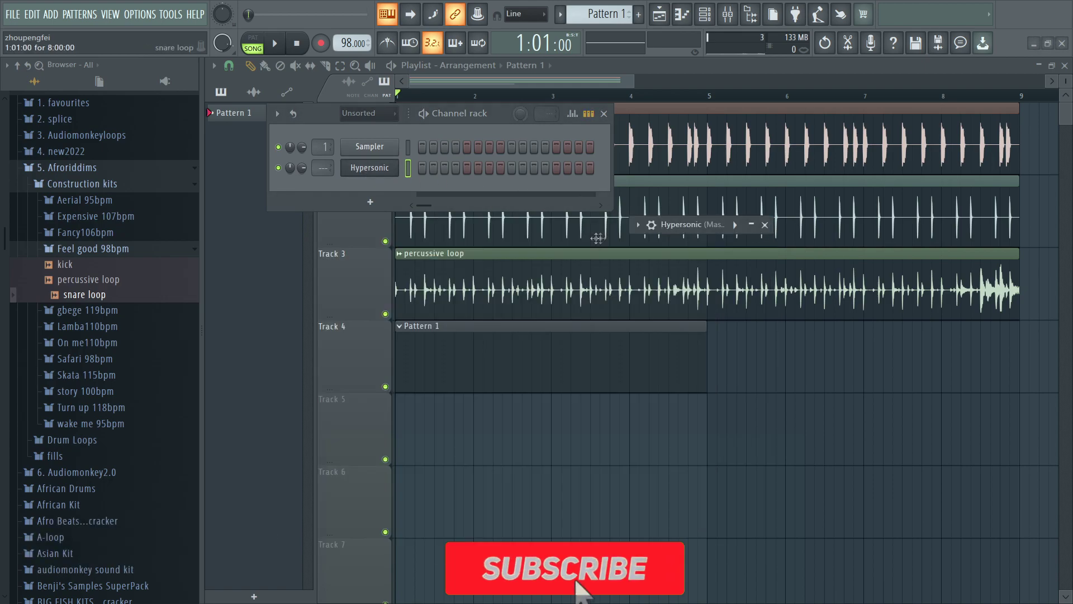
click(705, 224)
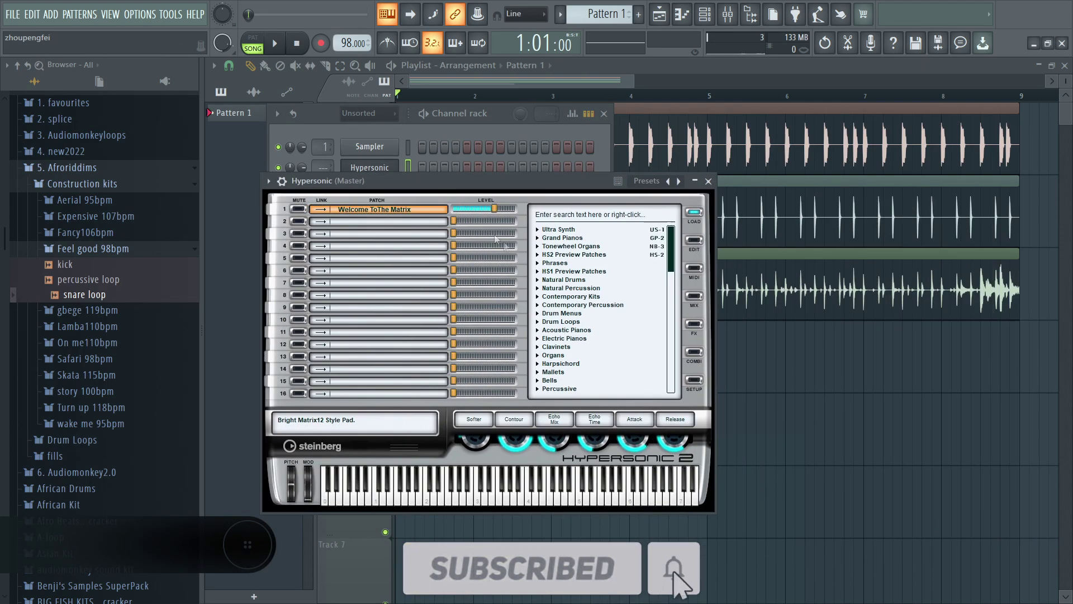
Load the Med EP 2 patch from Hypersonic's Electric Pianos and audition it over the drum loops.
scroll(675, 270, down, 4)
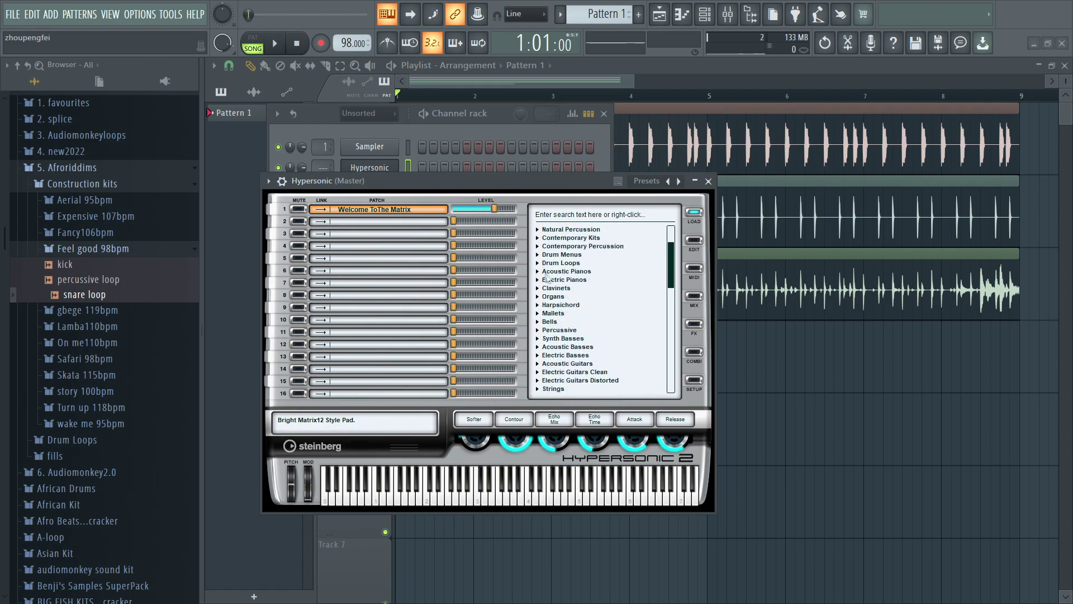
click(562, 279)
click(567, 314)
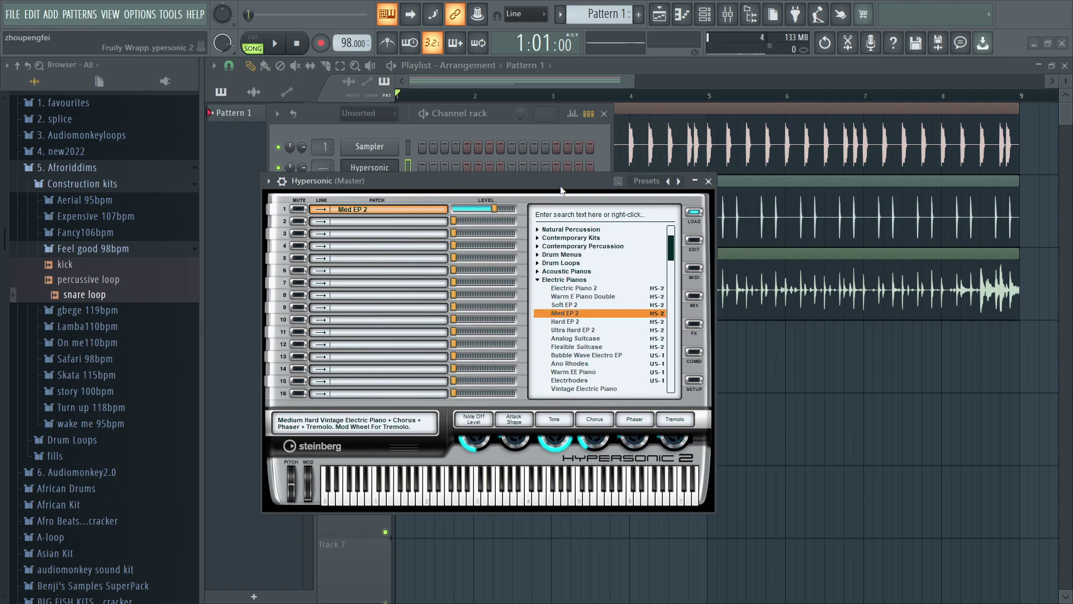
key(space)
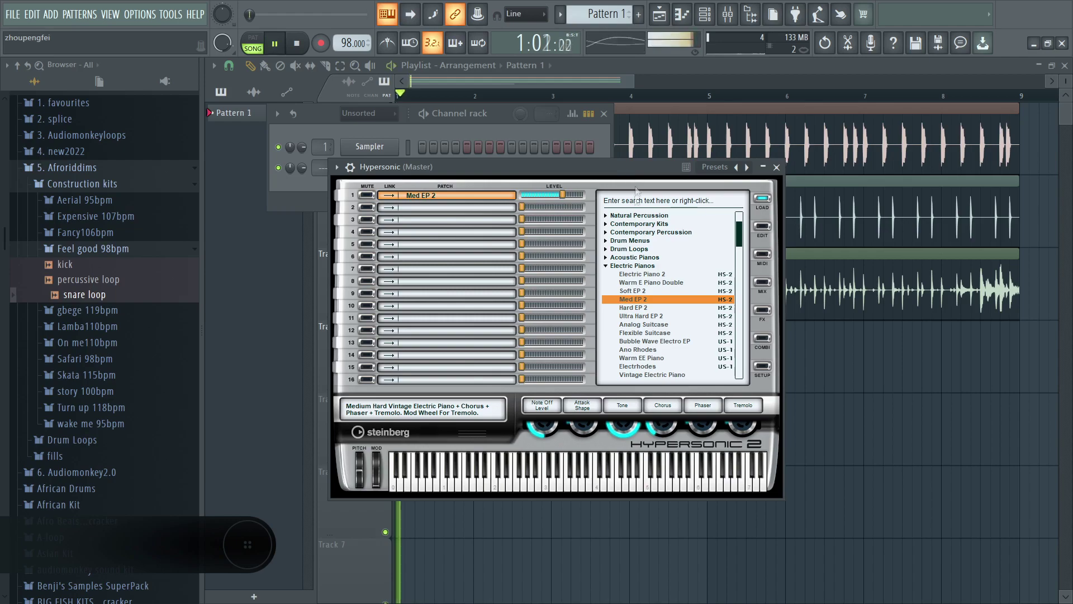
click(351, 166)
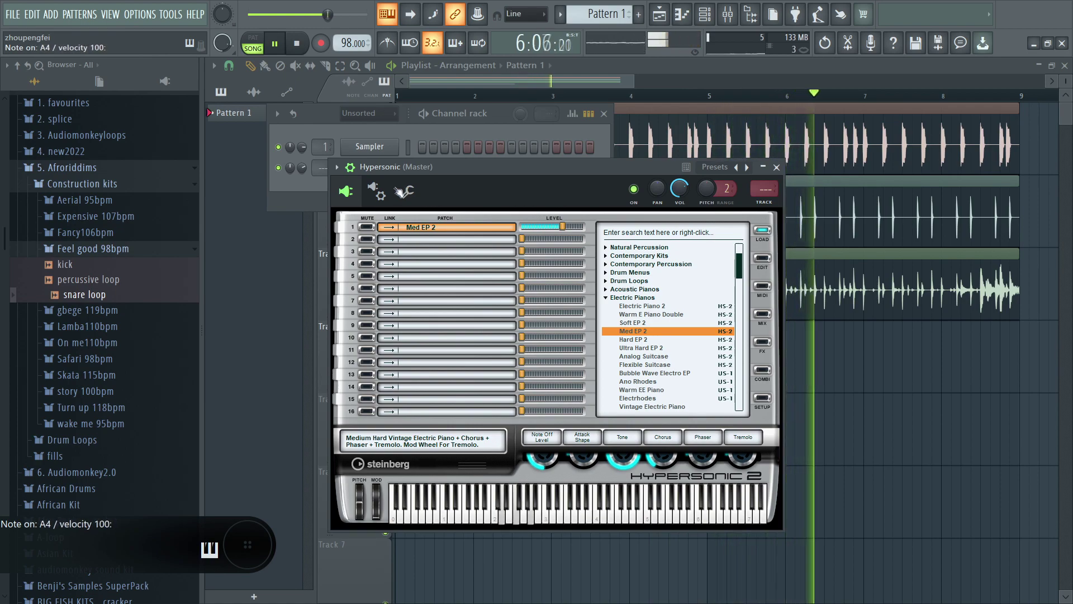
key(space)
Route Hypersonic to a free mixer track and insert Fruity Compressor in slot 1 with the Vintage preset.
click(337, 168)
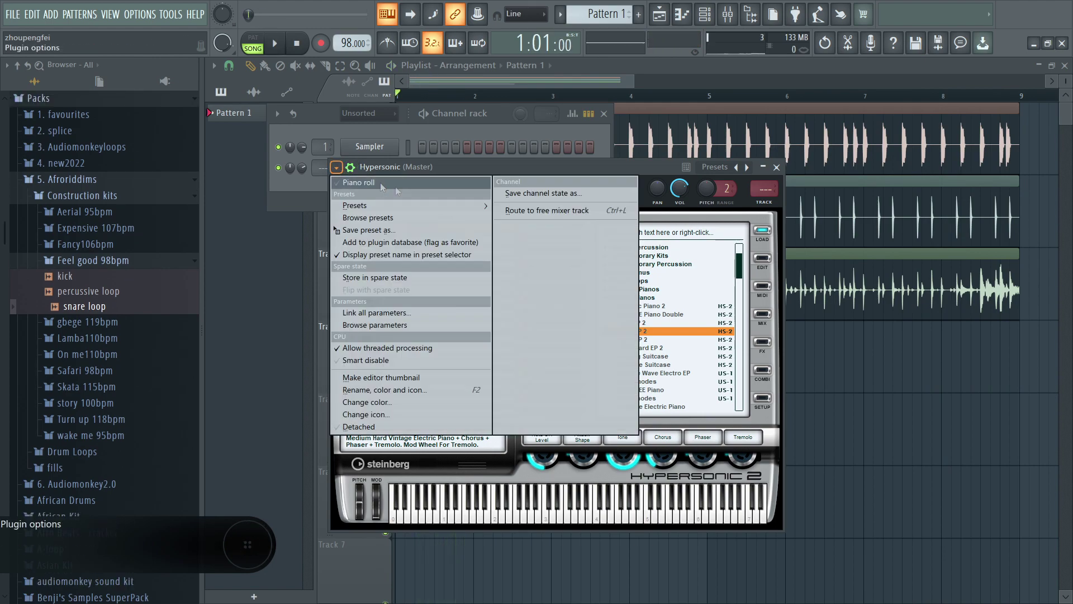
click(564, 211)
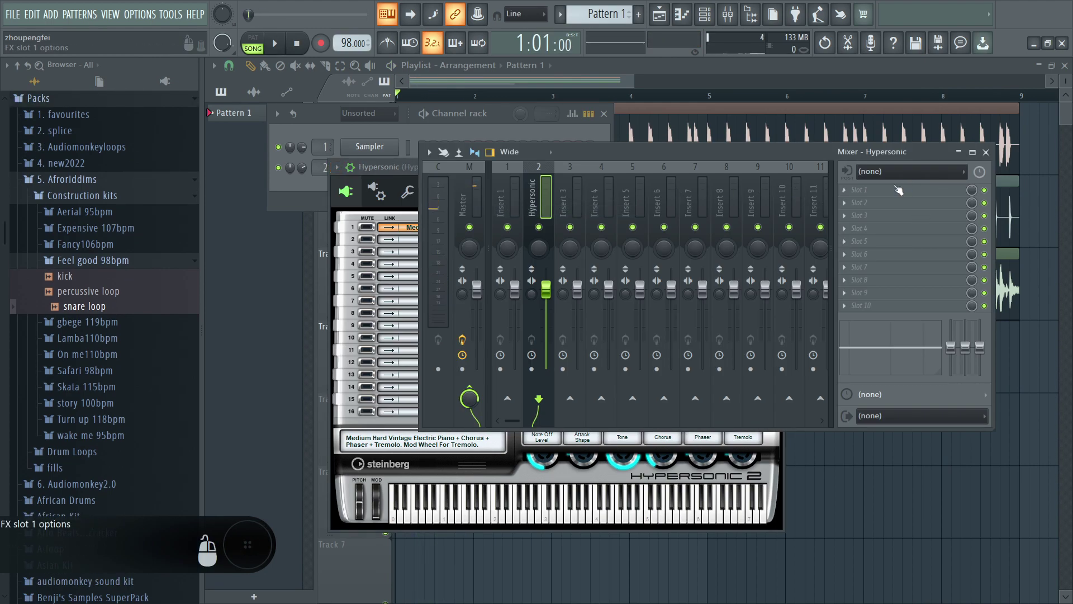
click(883, 194)
click(800, 271)
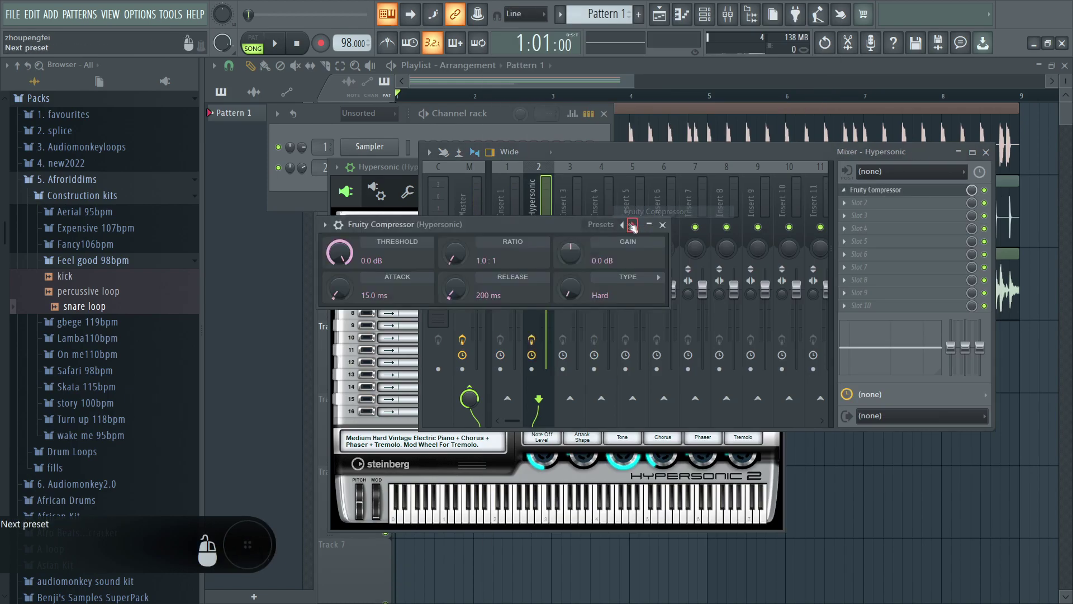
right_click(622, 224)
click(652, 413)
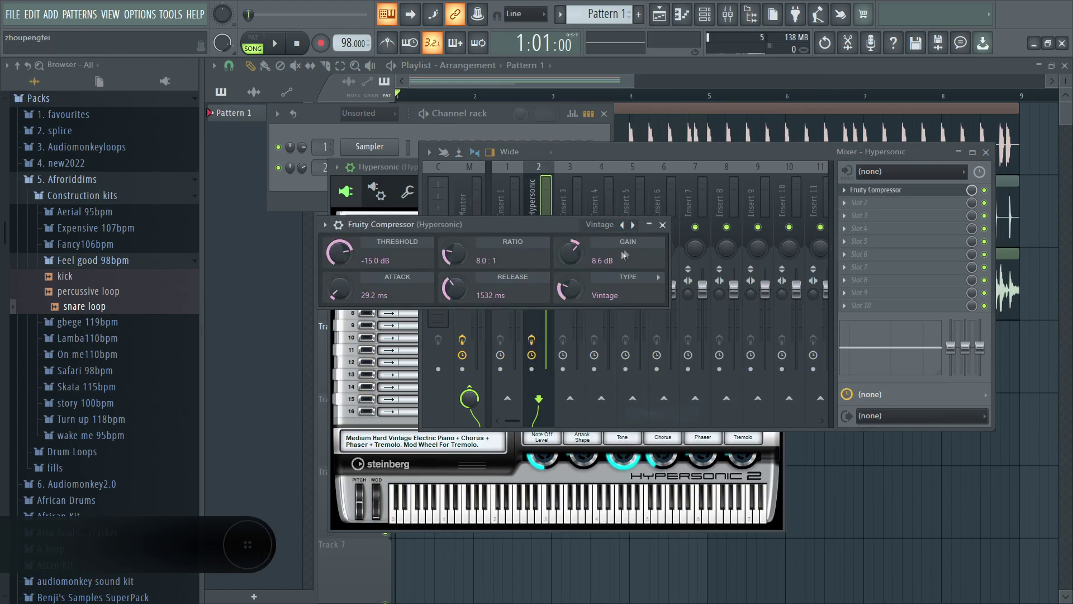
click(663, 225)
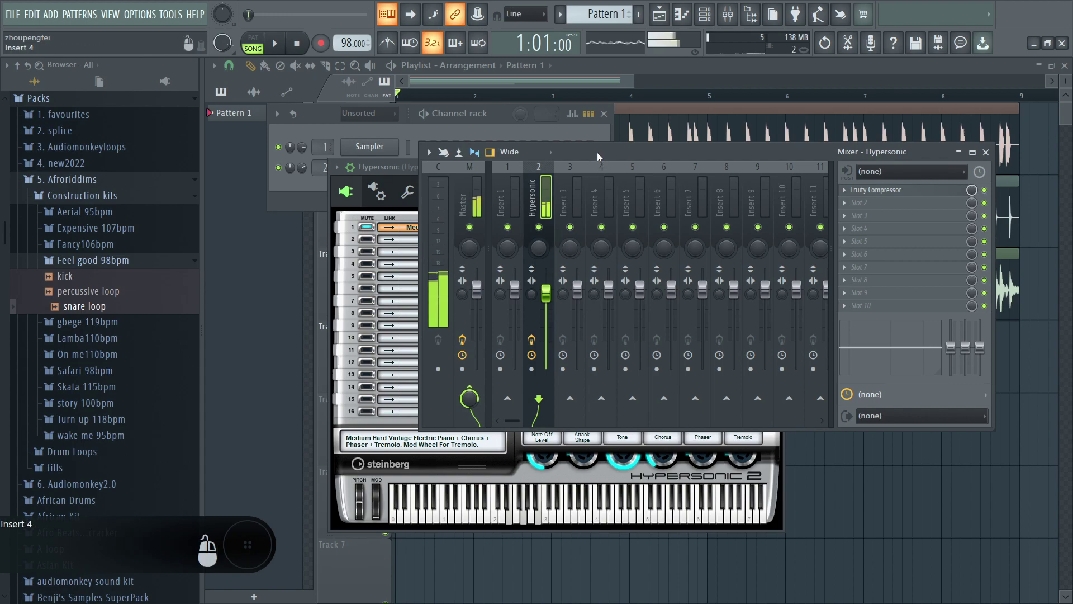
drag(596, 155, 626, 297)
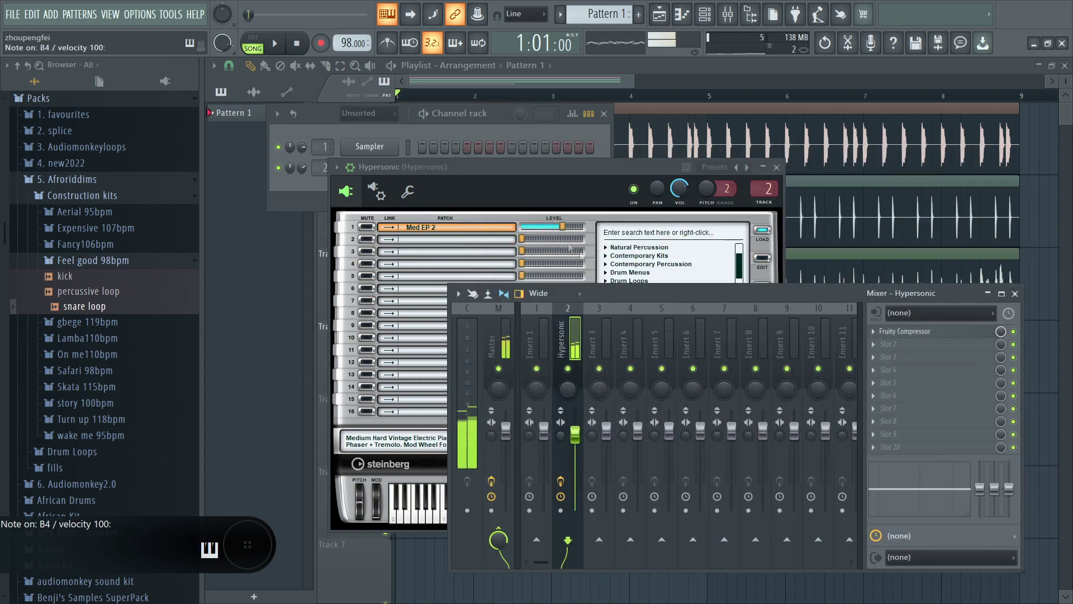
Try to record a live Hypersonic take in pattern mode, capturing notes and automation, and undo it.
key(r)
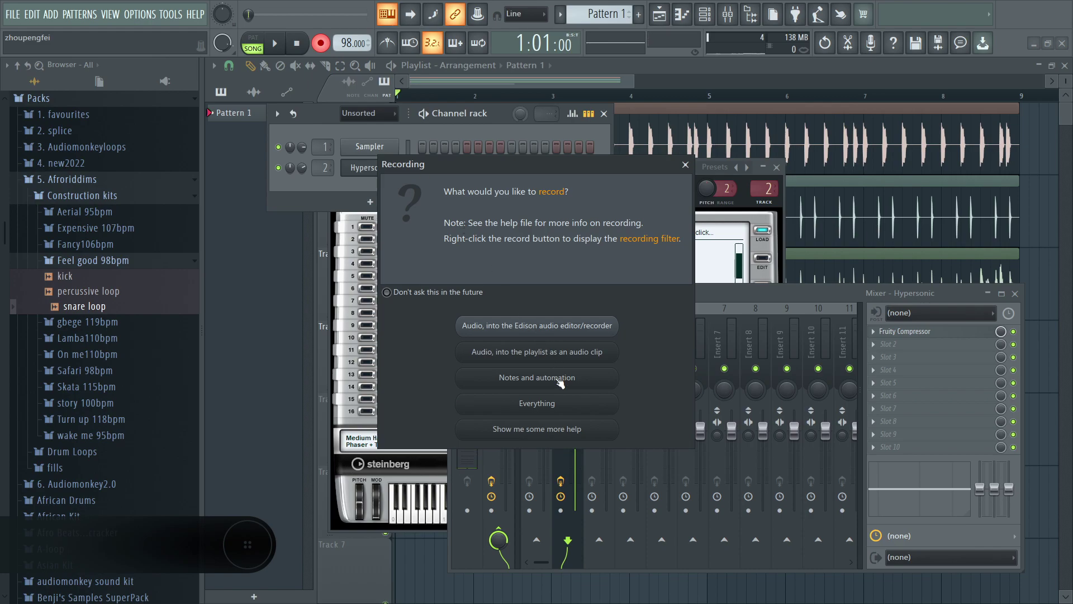
click(560, 382)
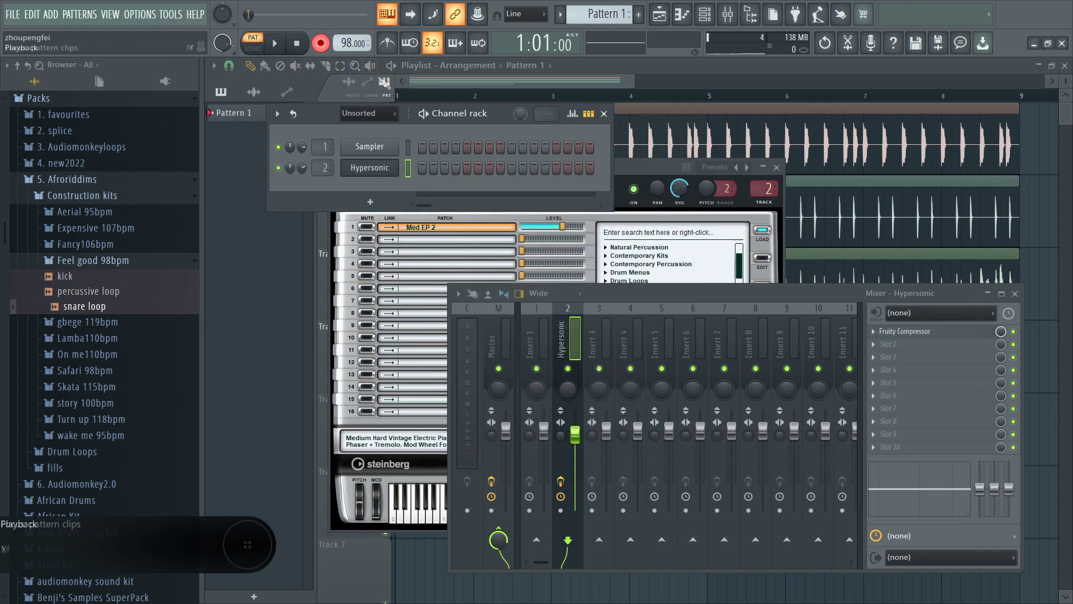
click(275, 44)
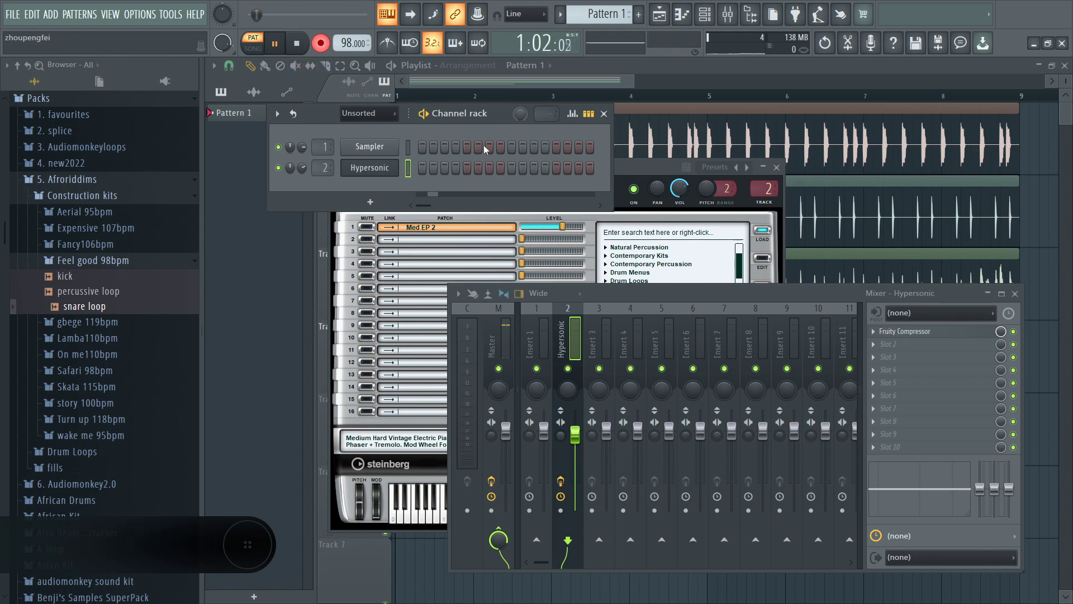
key(x)
key(space)
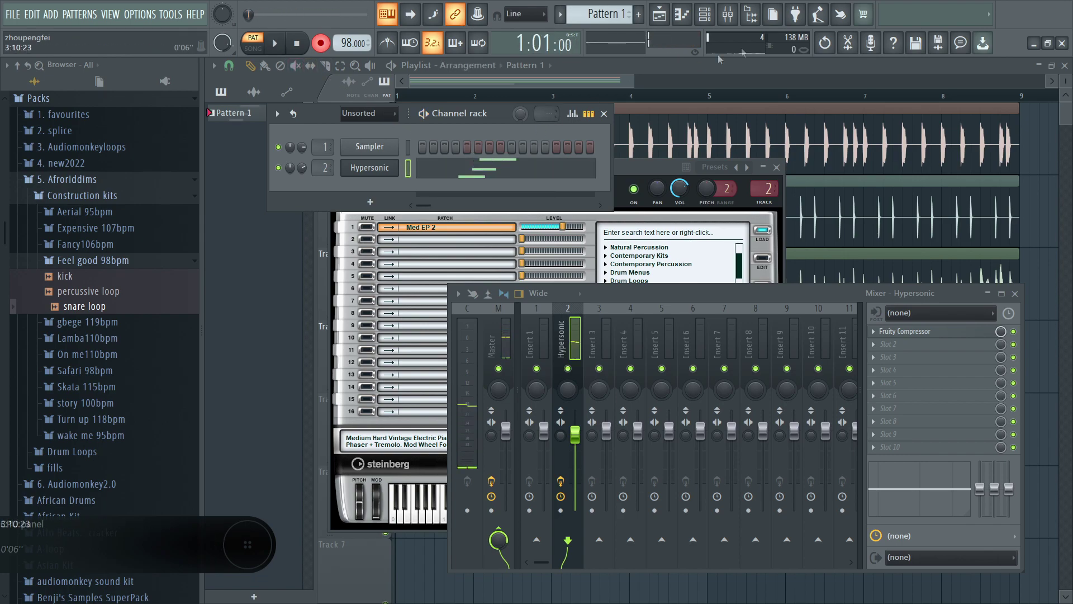
key(ctrl+z)
Try to record another Hypersonic take with the notes F4, A4 and C5.
key(space)
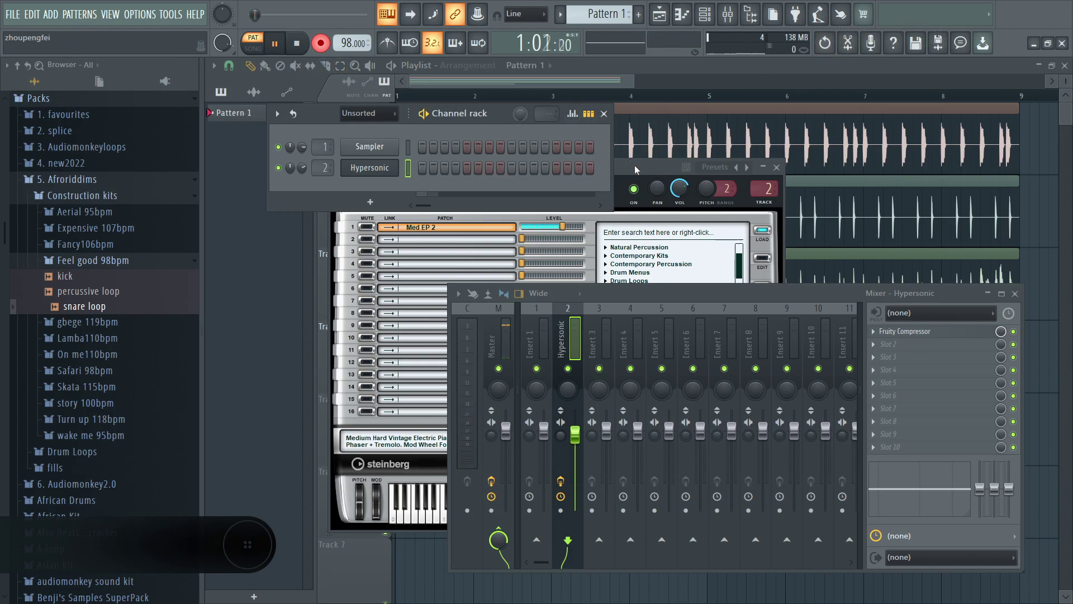
key(v)
key(n)
key(q)
key(space)
Clear the recorded take in Hypersonic's piano roll and draw two-step chords: E4-G4-B4 at bar 1 and D4-F4-A4 at step 9.
key(F7)
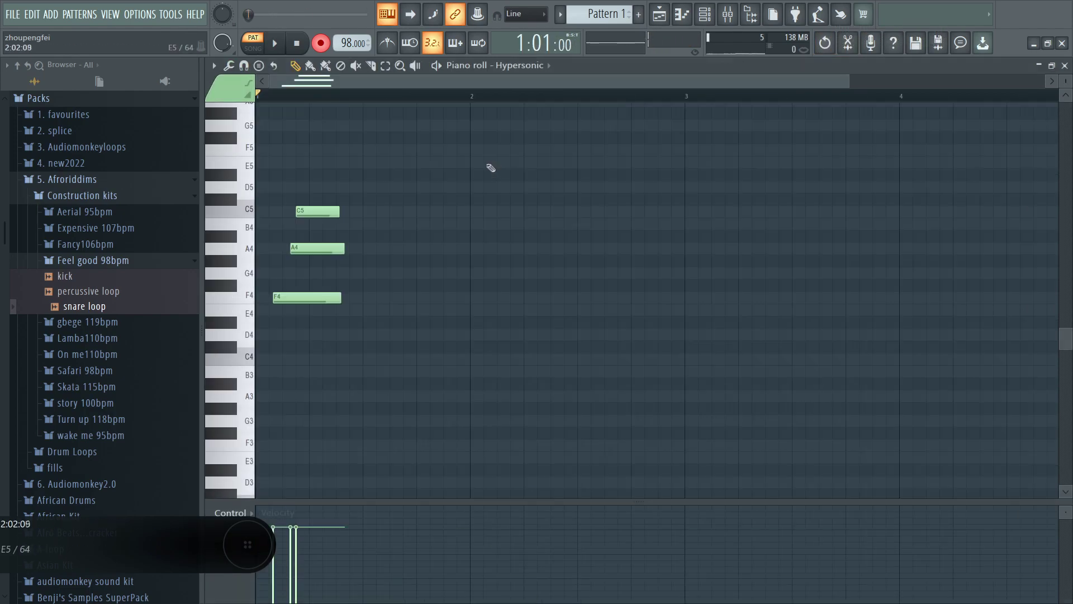
key(ctrl+z)
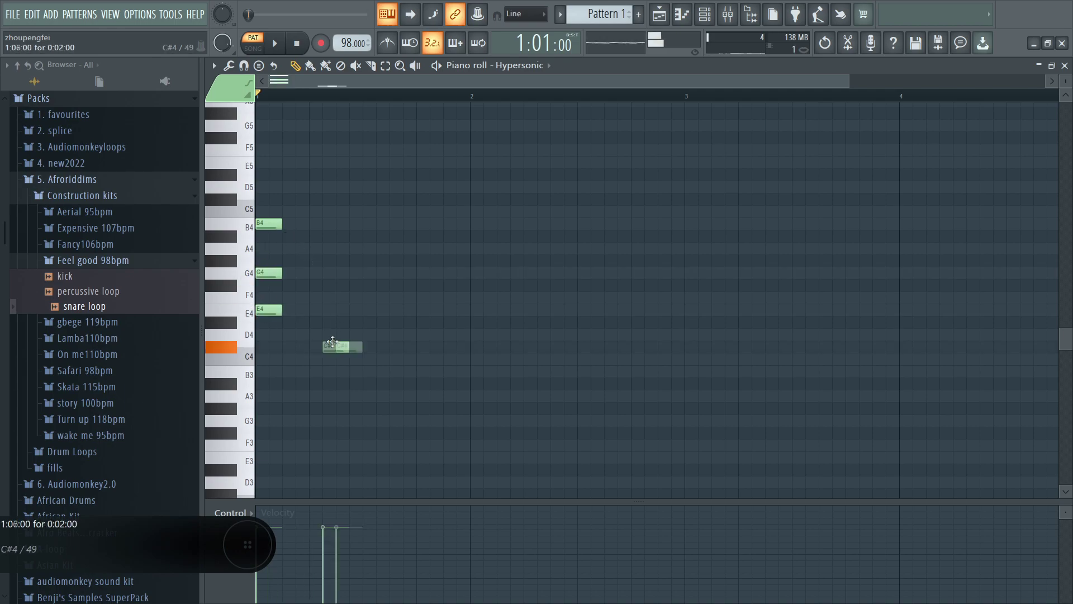
drag(332, 342, 368, 325)
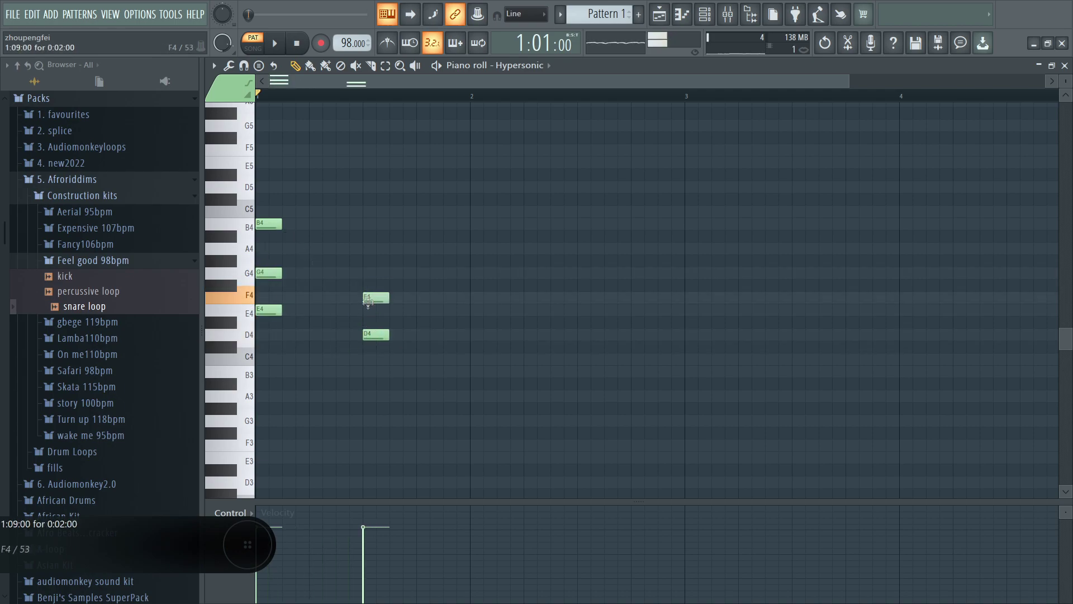
key(space)
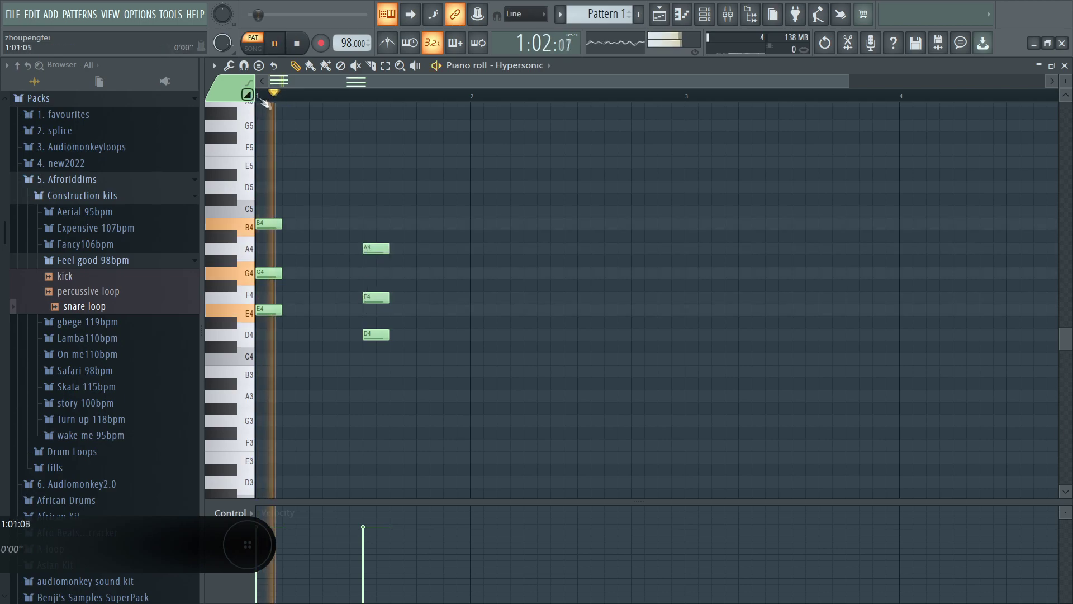
key(space)
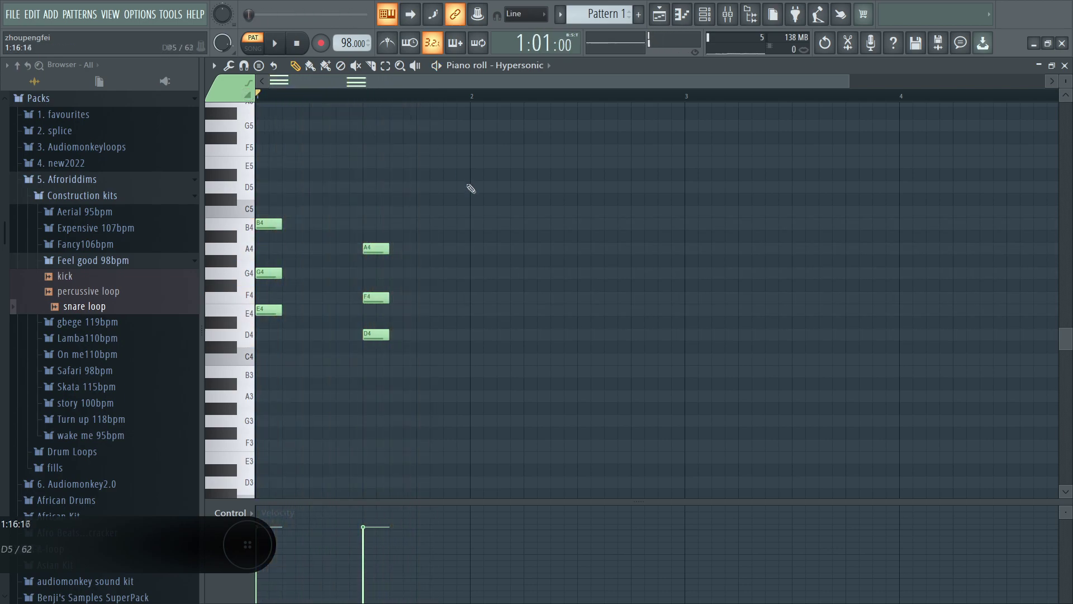
Stagger the E4, G4 and B4 notes one step apart from the start of bar 1 and audition the pattern.
key(space)
key(space)
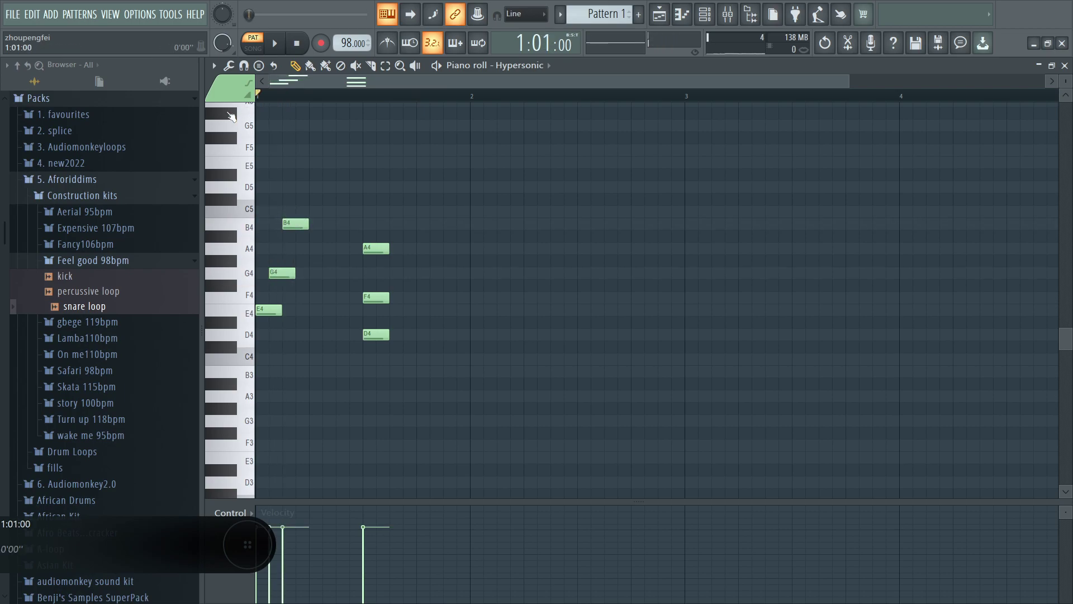
key(space)
key(space)
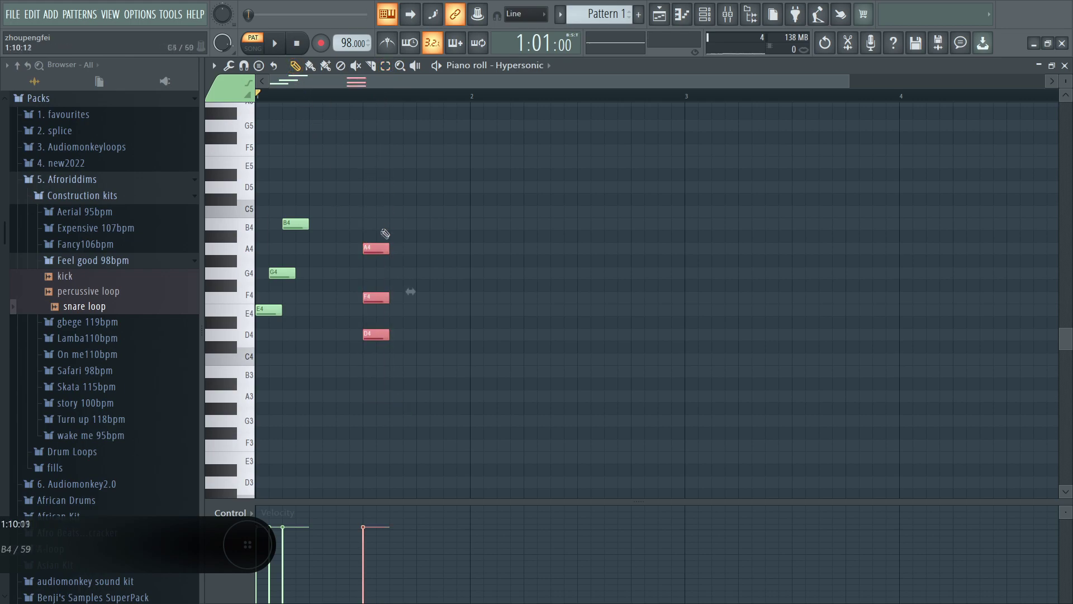
Move the D4-F4-A4 chord to the start of bar 2 and play the part in song mode.
drag(372, 254, 438, 247)
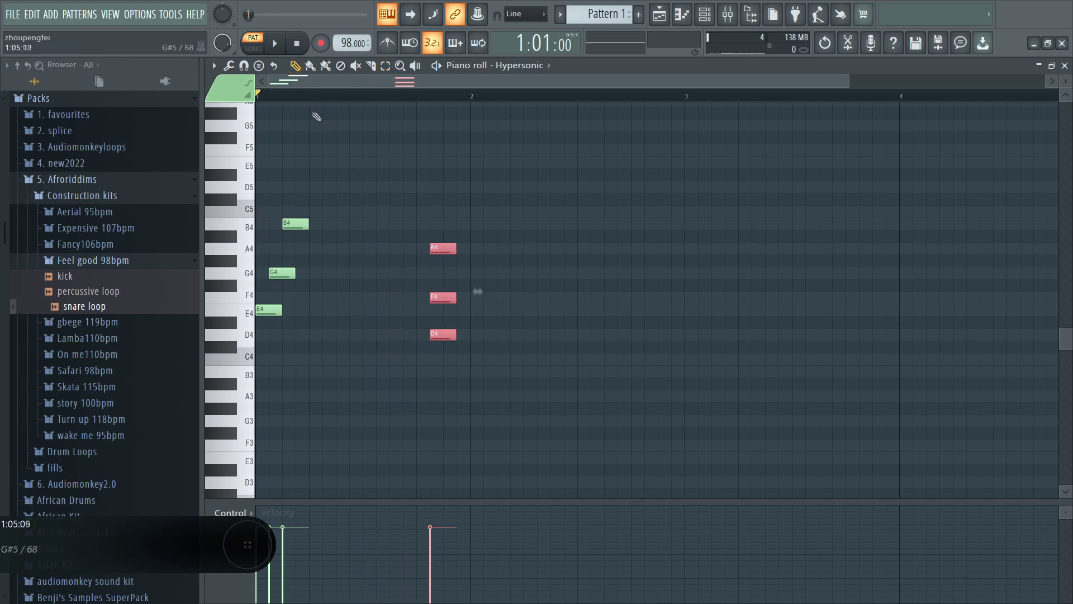
key(space)
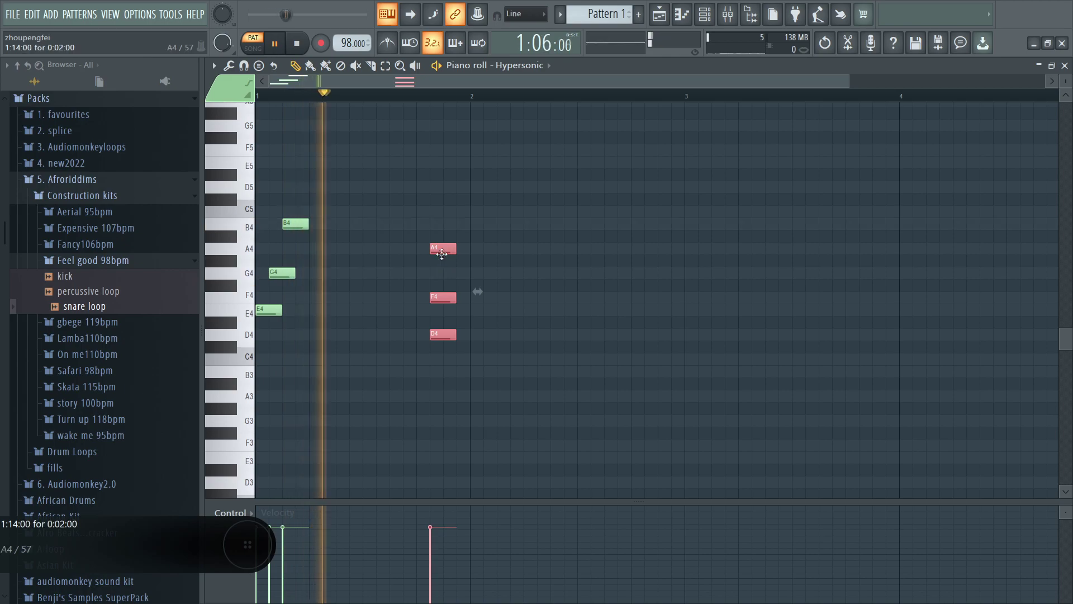
key(space)
drag(440, 249, 467, 249)
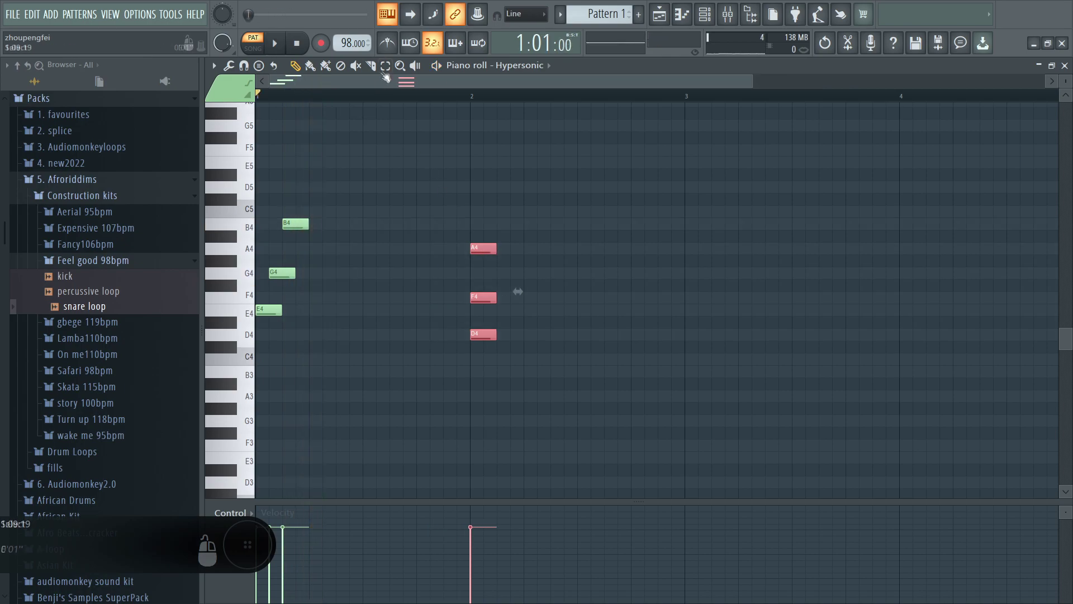
key(space)
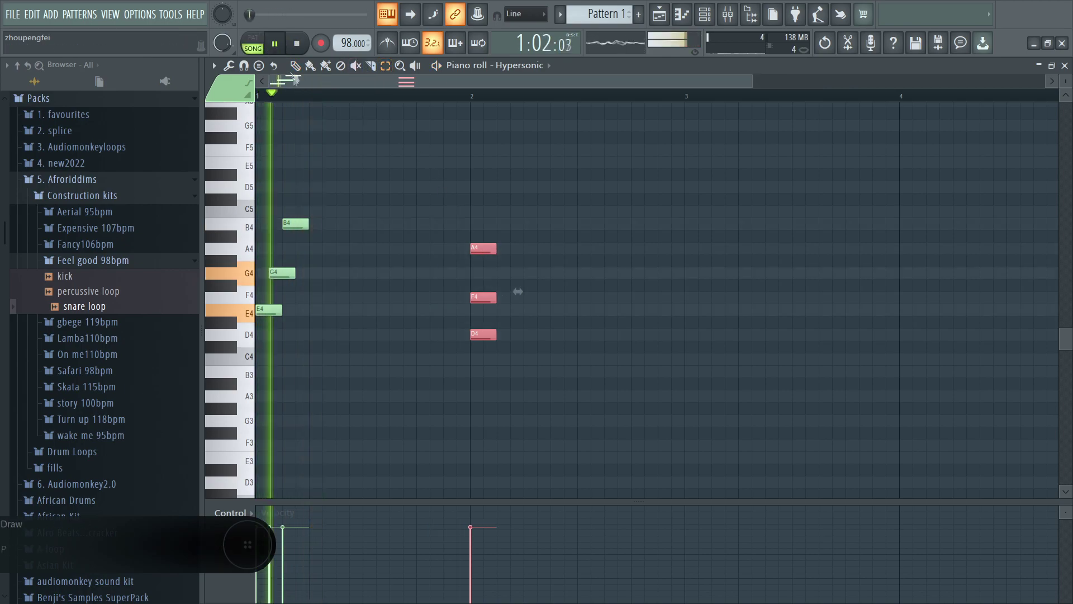
Shift the staggered E4-G4-B4 notes two steps later to begin at step 3 of bar 1, and audition them with the drums.
key(space)
drag(313, 319, 320, 231)
key(space)
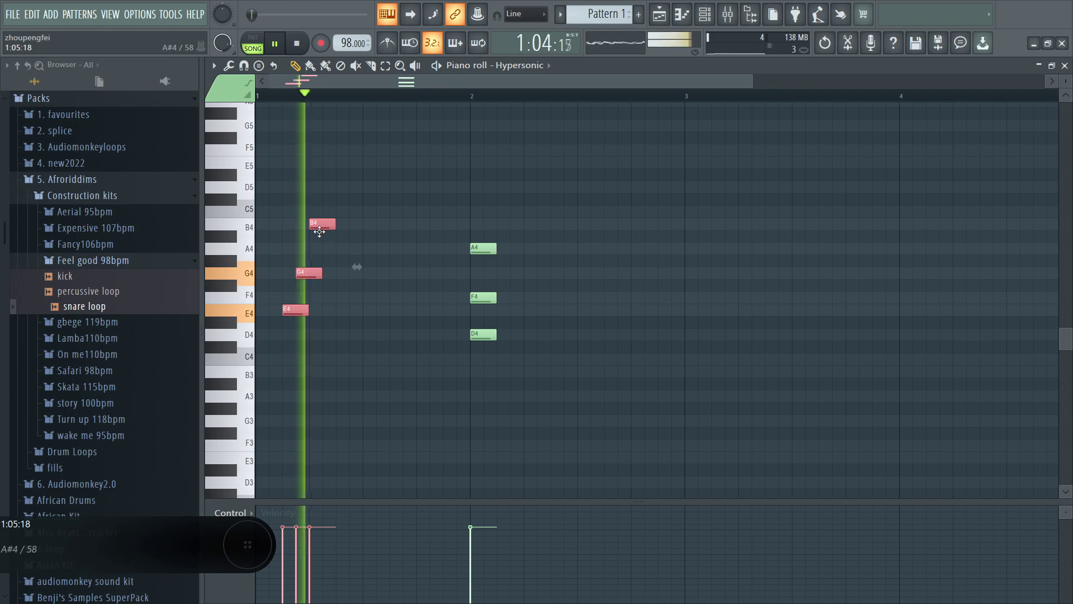
key(space)
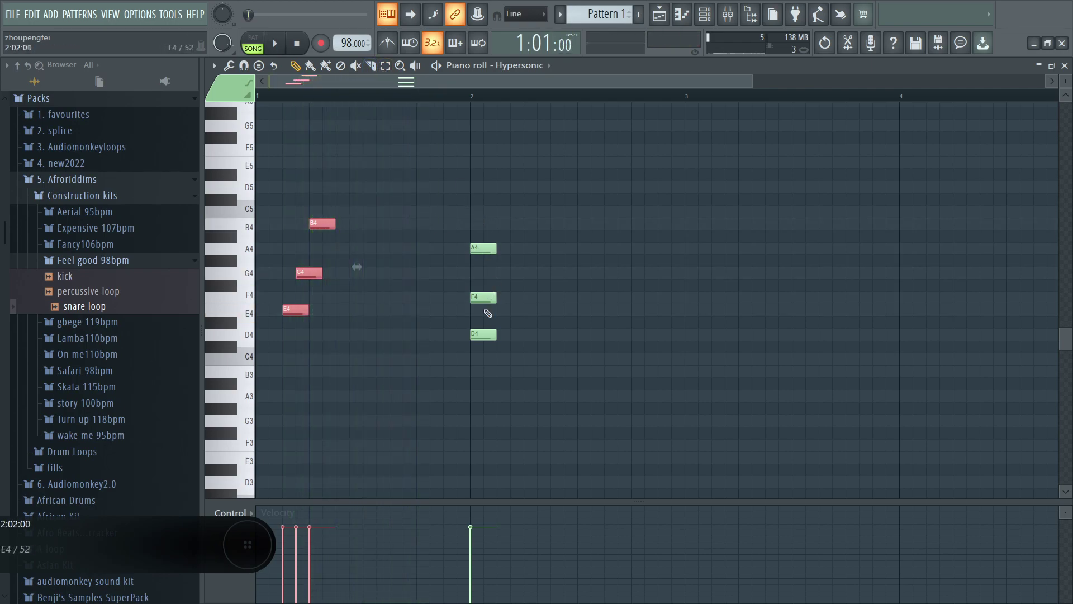
Stagger the D4, F4 and A4 notes one step apart and shift them to begin at step 3 of bar 2.
drag(475, 296, 491, 298)
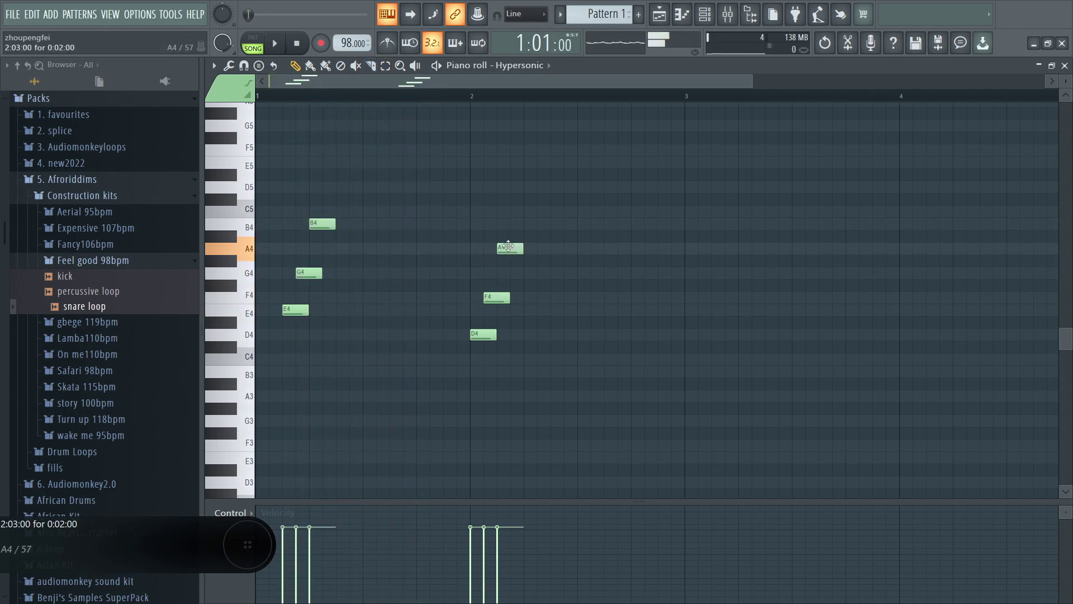
drag(439, 157, 545, 341)
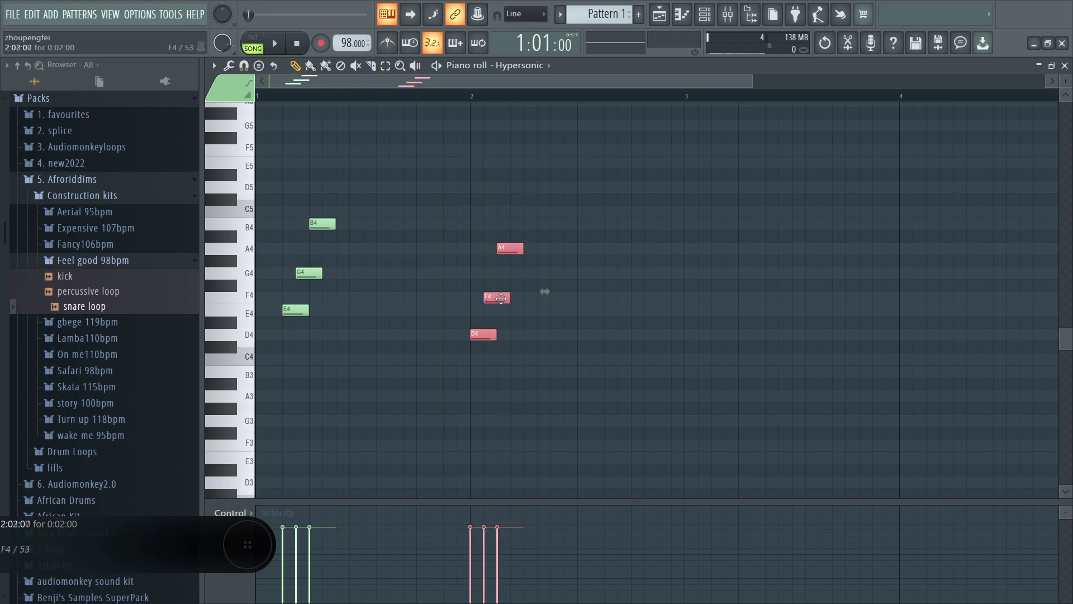
drag(500, 299, 521, 300)
key(space)
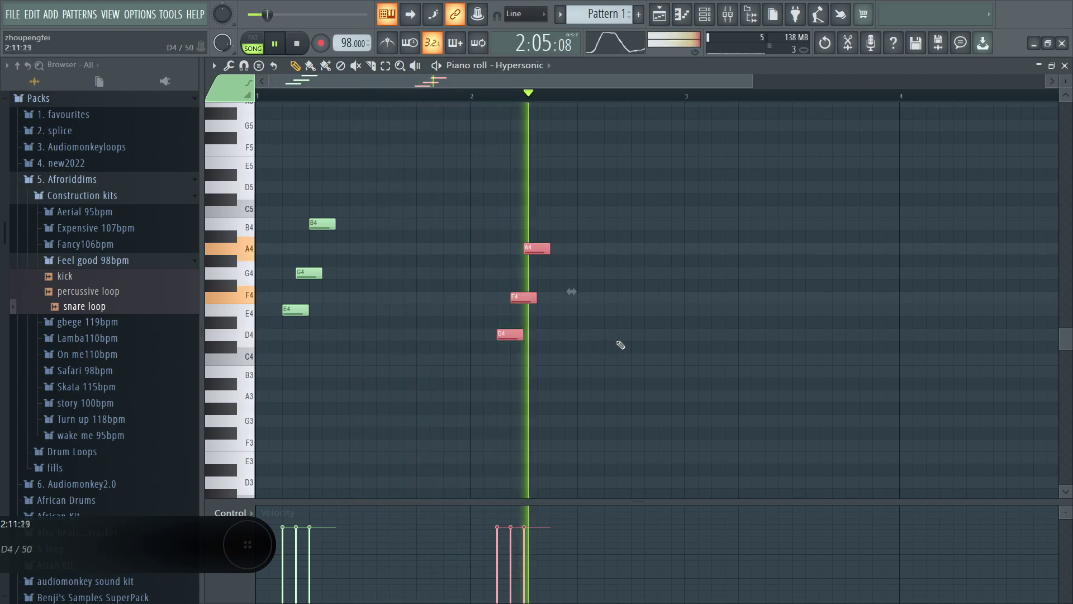
key(space)
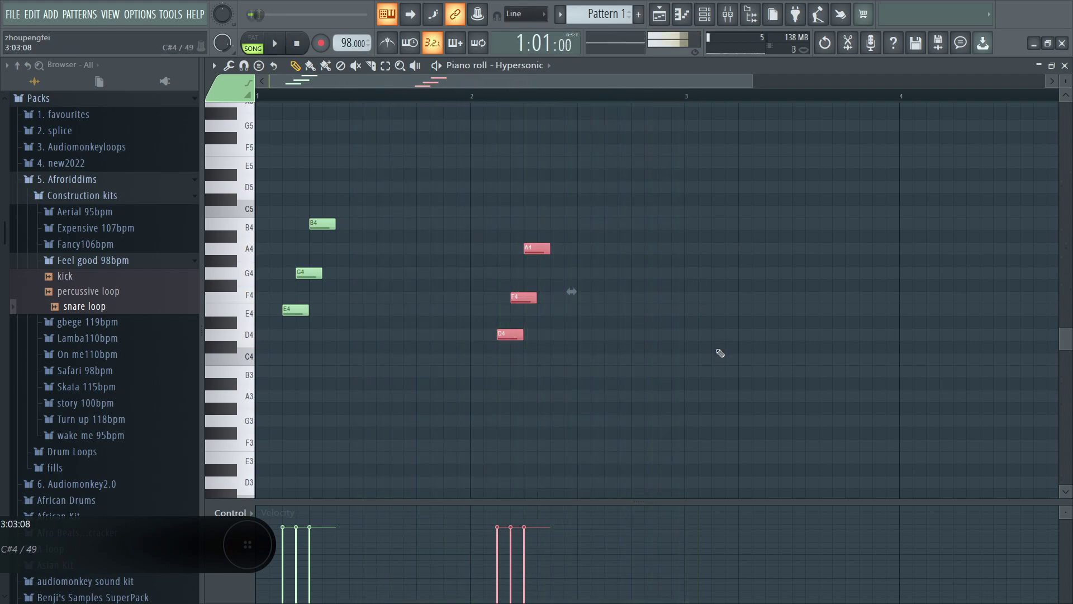
Repeat the staggered E4-G4-B4 notes from step 3 of bar 3 and place a C5 at step 13.
drag(716, 349, 716, 310)
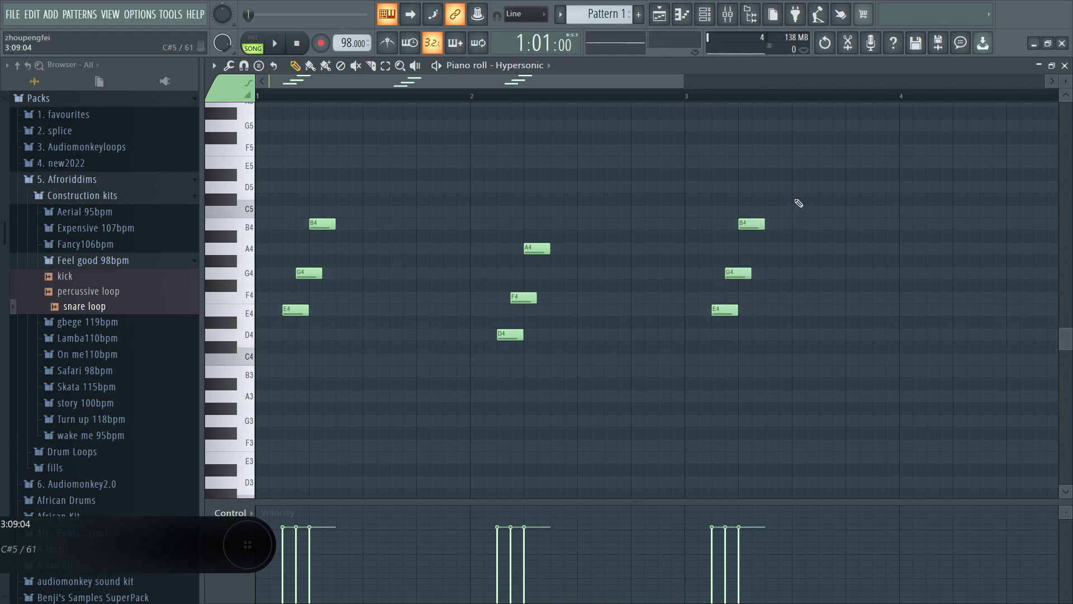
drag(792, 211, 792, 220)
key(space)
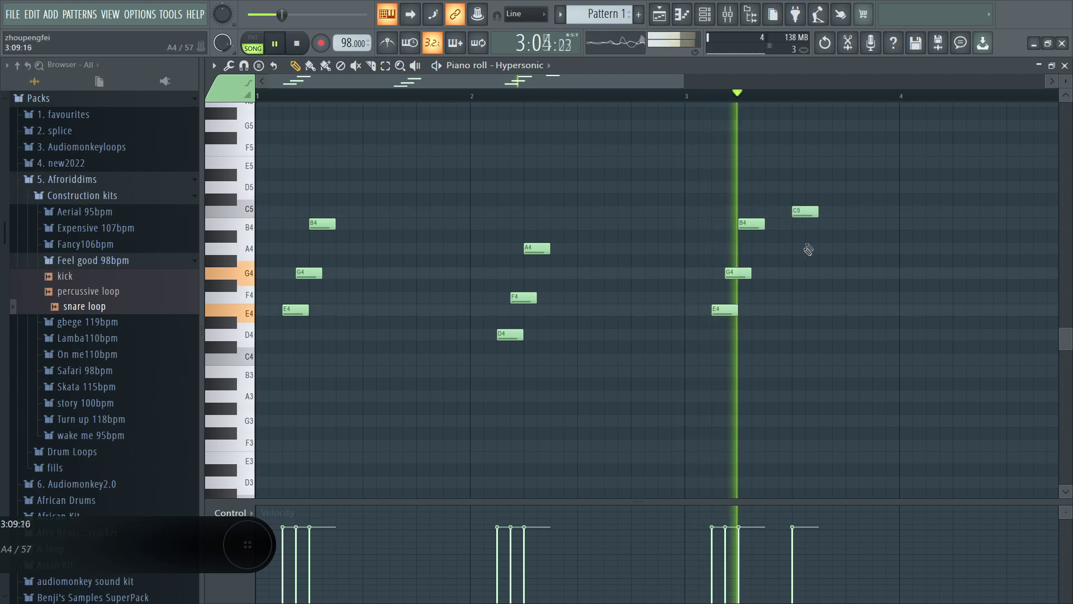
right_click(816, 213)
click(852, 212)
key(space)
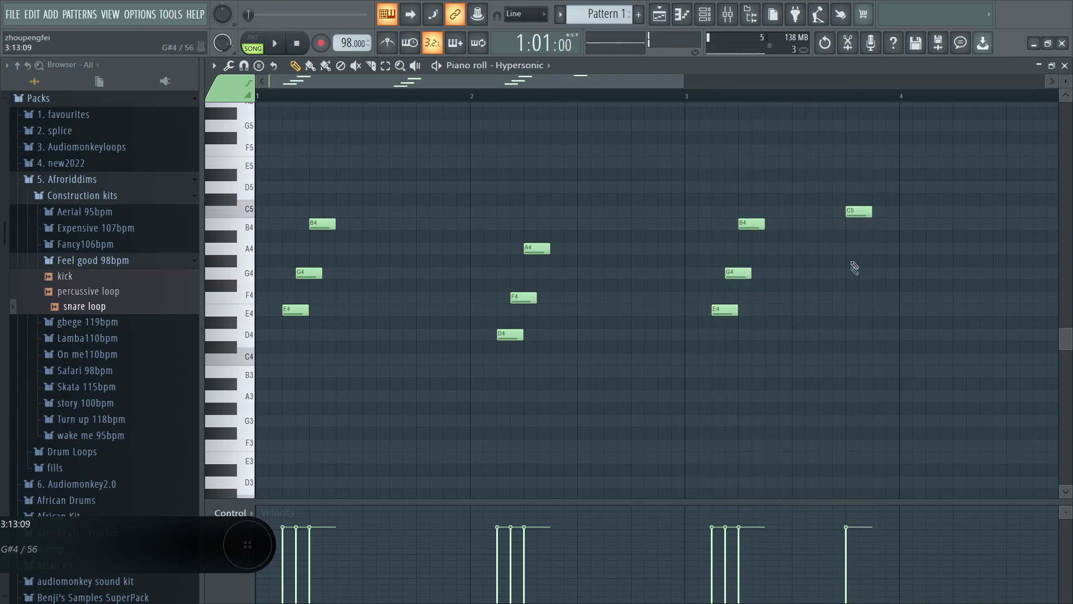
Add A4 and E4 beneath the C5 at step 13 of bar 3 and audition the chord from bar 3.
drag(846, 262, 847, 249)
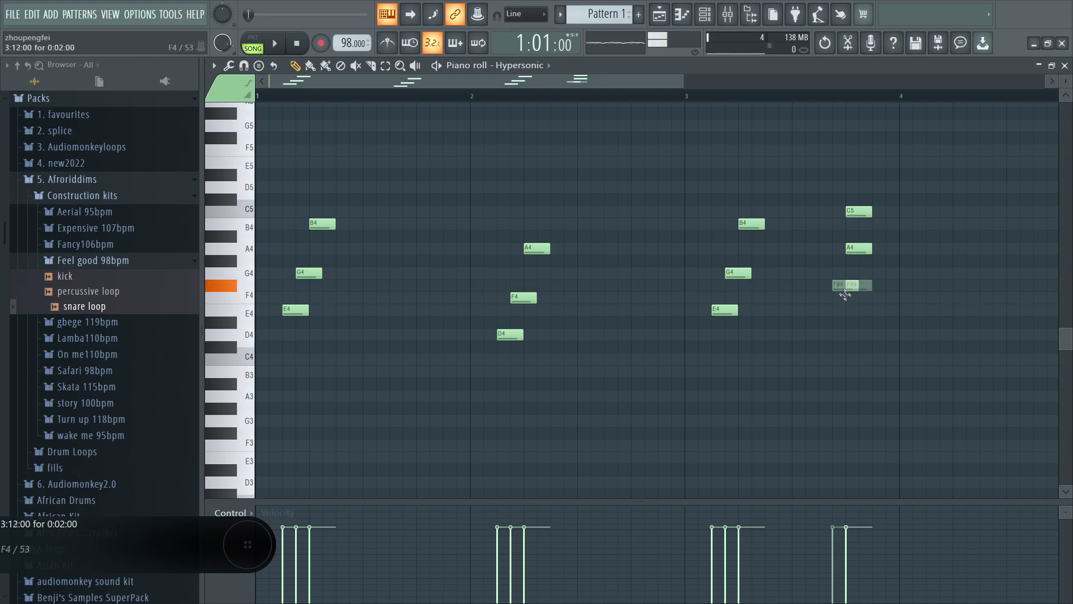
drag(845, 295, 846, 311)
key(space)
click(707, 96)
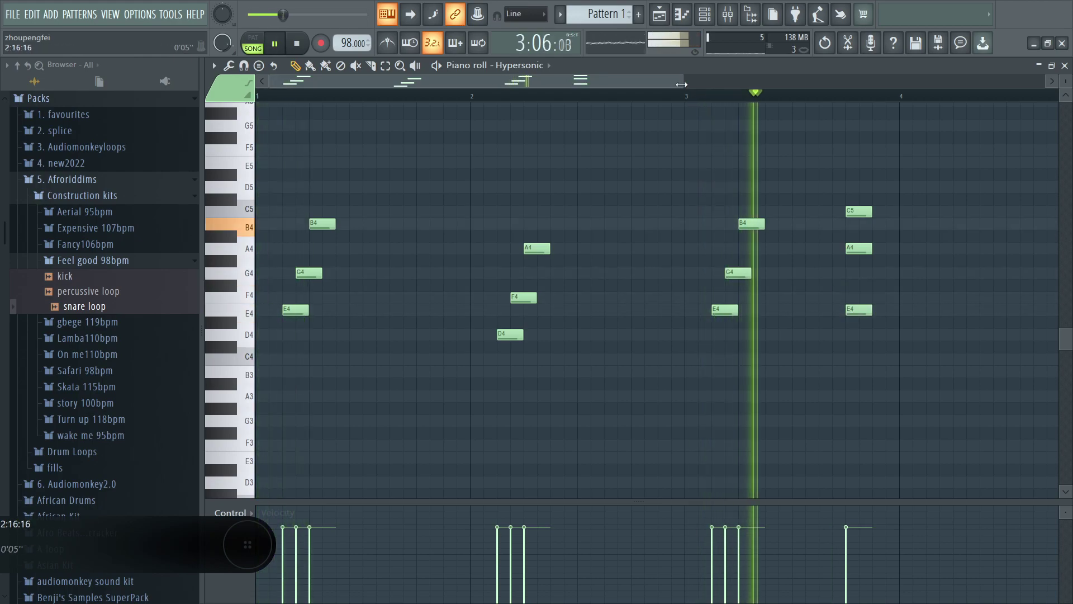
drag(682, 84, 843, 165)
key(space)
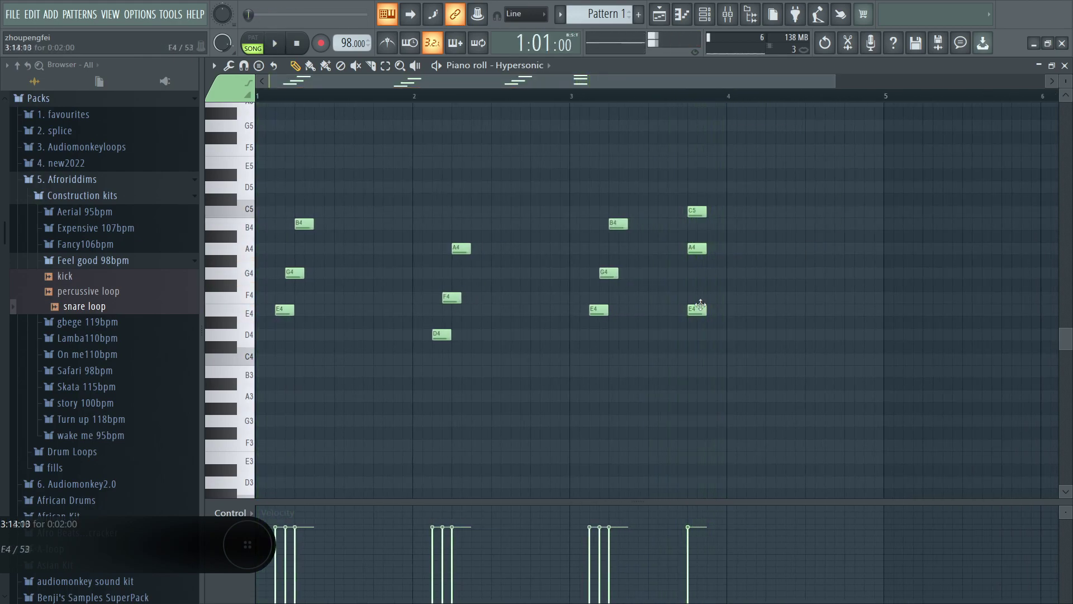
Raise the lowest note of the chord at the end of bar 3 to F4 and play from bar 3.
drag(698, 309, 702, 289)
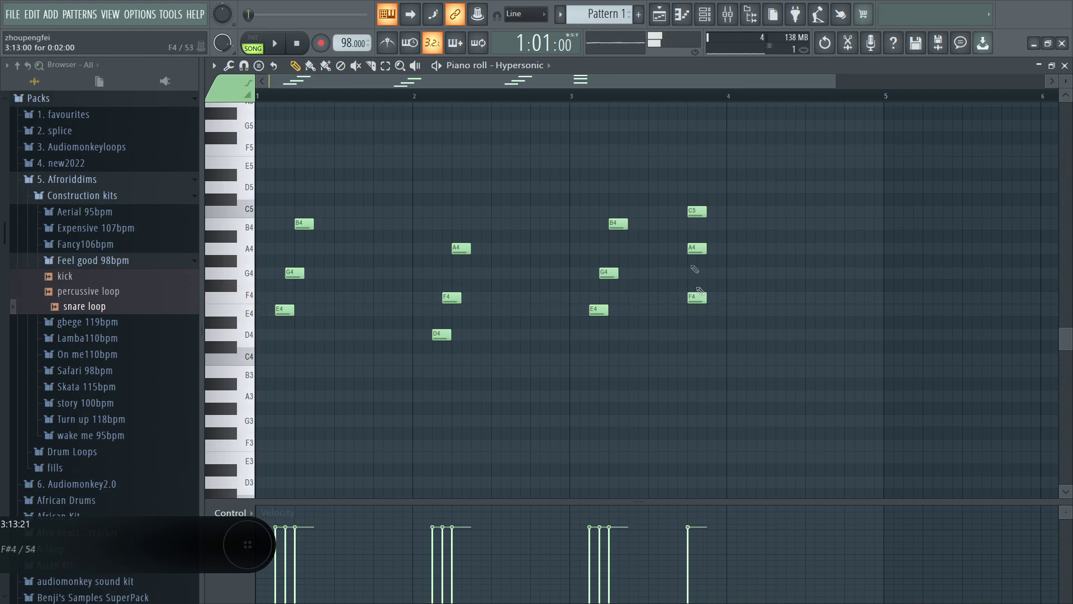
key(space)
click(576, 96)
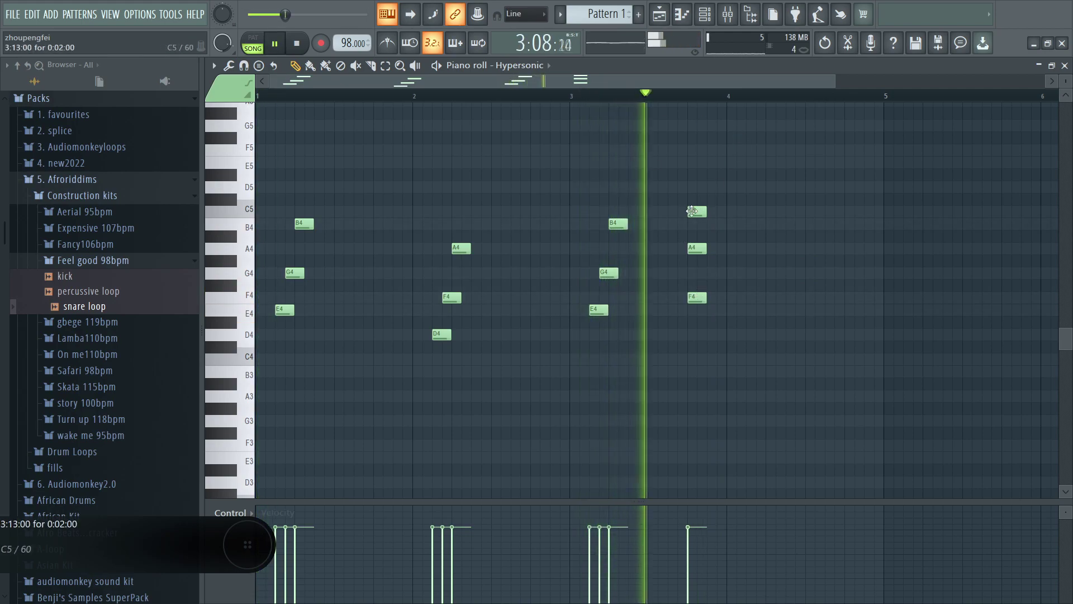
key(space)
Add staggered D4, F4 and A4 notes one step apart from step 4 of bar 4, auditioning from the end of bar 3.
click(765, 324)
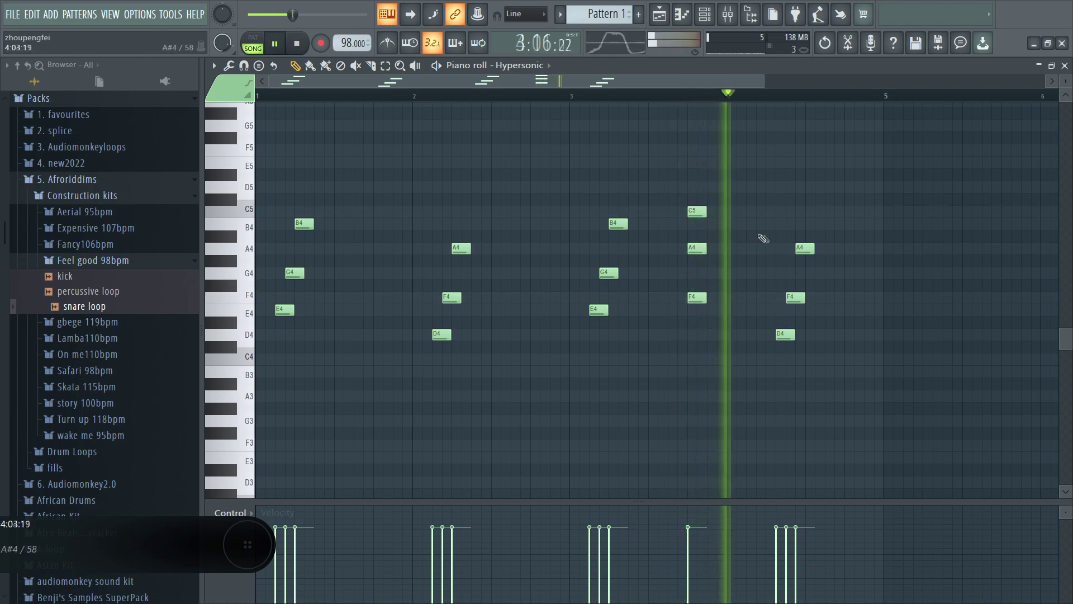
key(space)
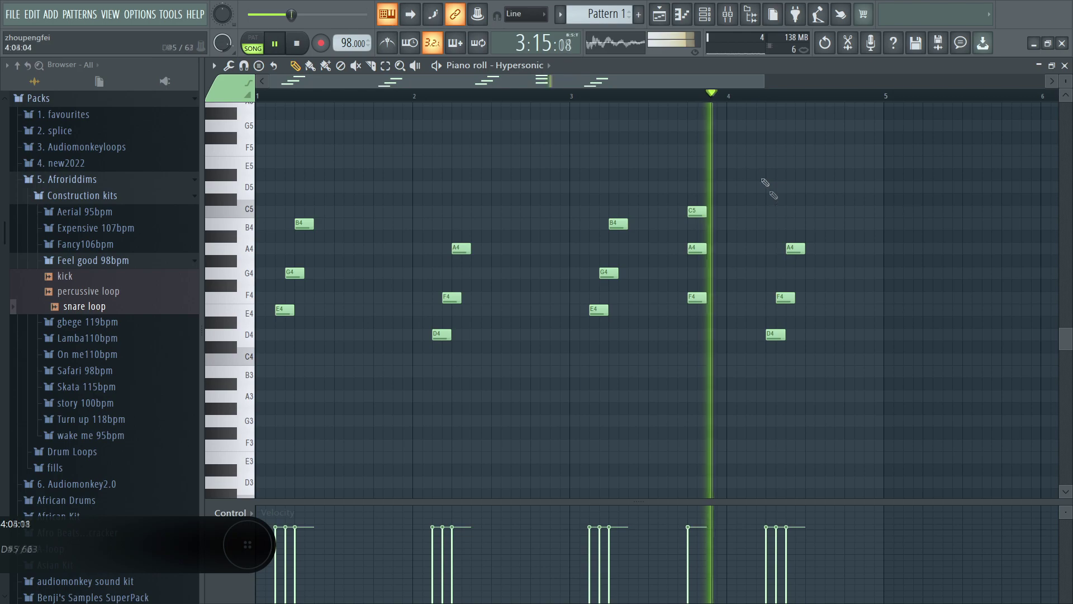
key(space)
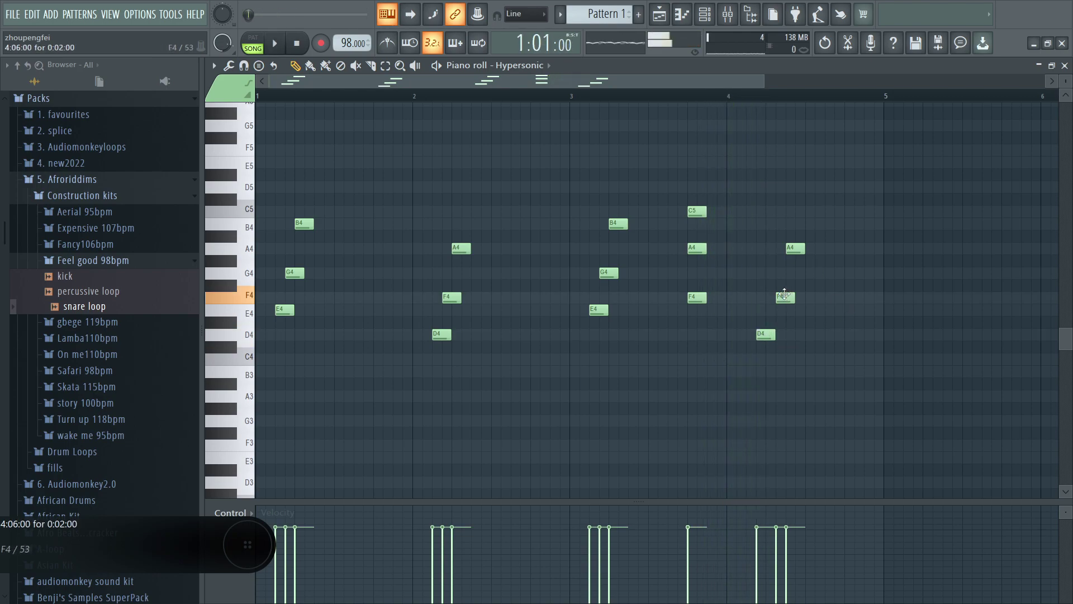
click(693, 98)
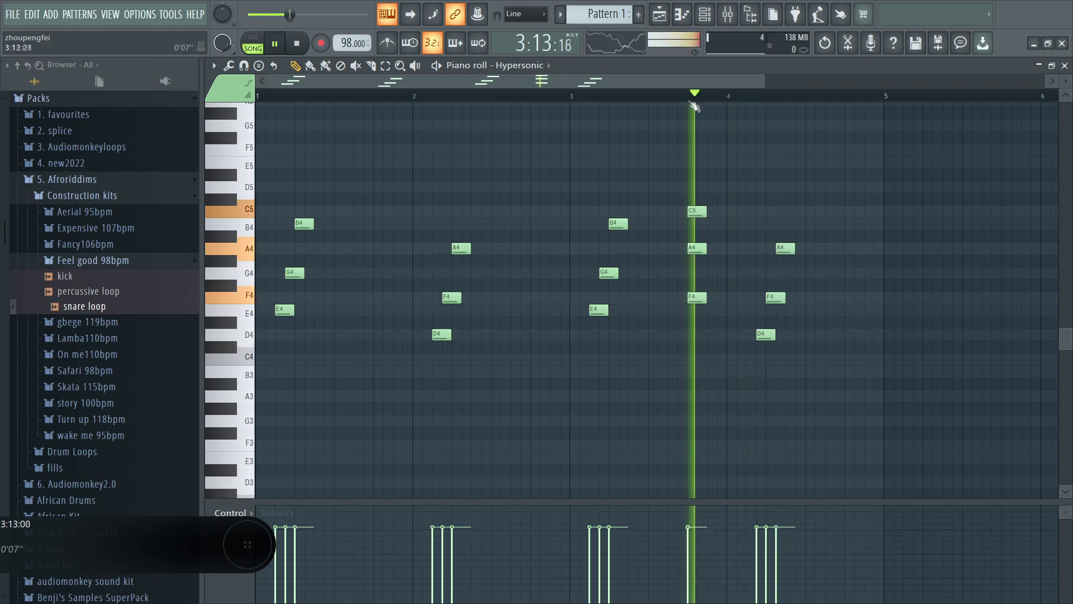
key(space)
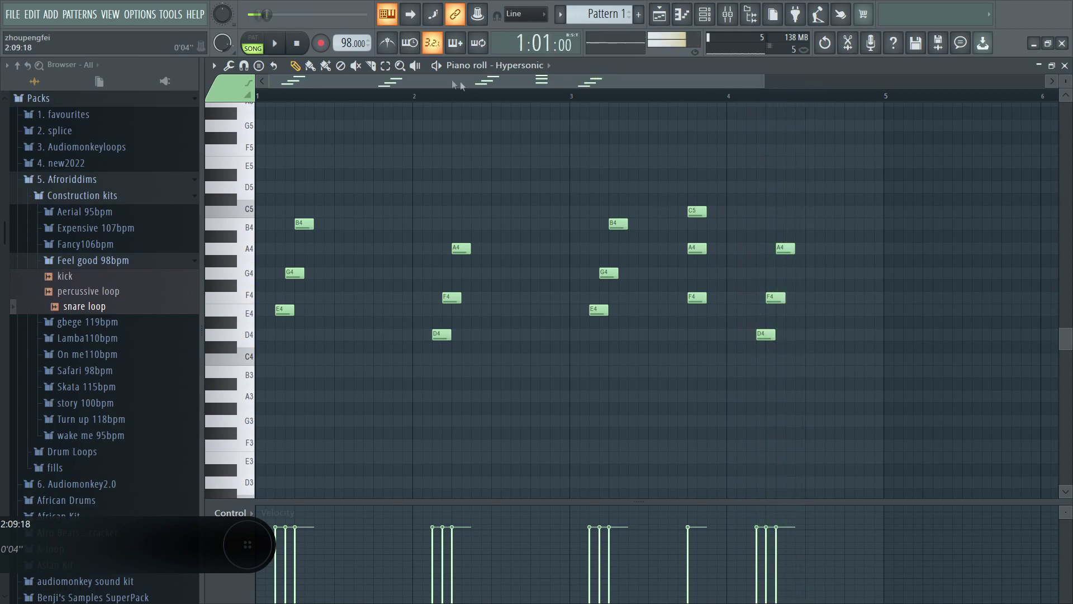
Move the staggered D4, F4 and A4 notes in bar 4 one step earlier and audition from the end of bar 3.
drag(749, 238, 805, 344)
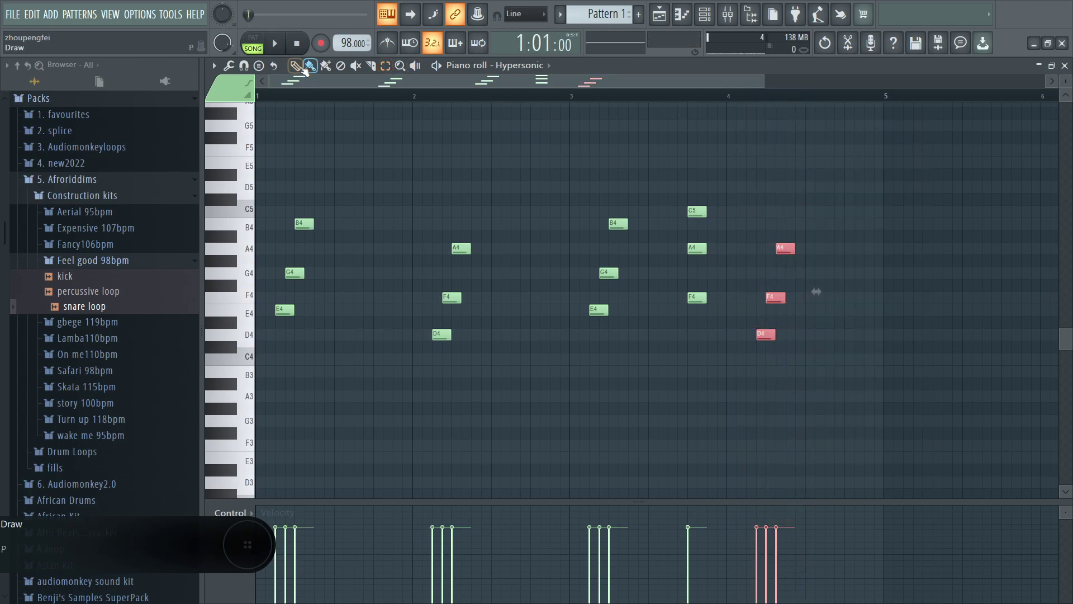
key(space)
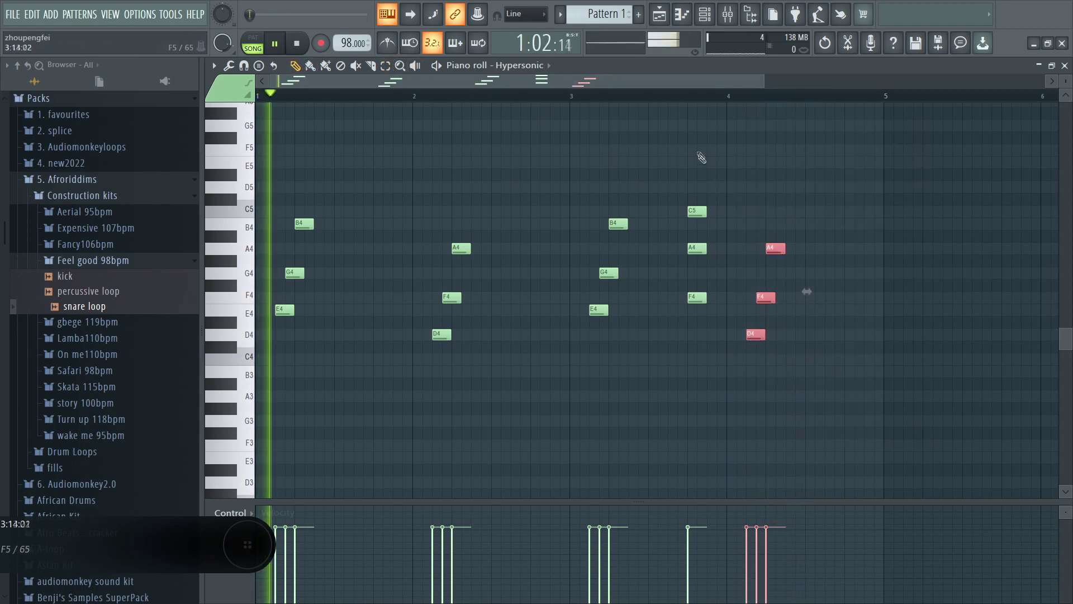
click(688, 96)
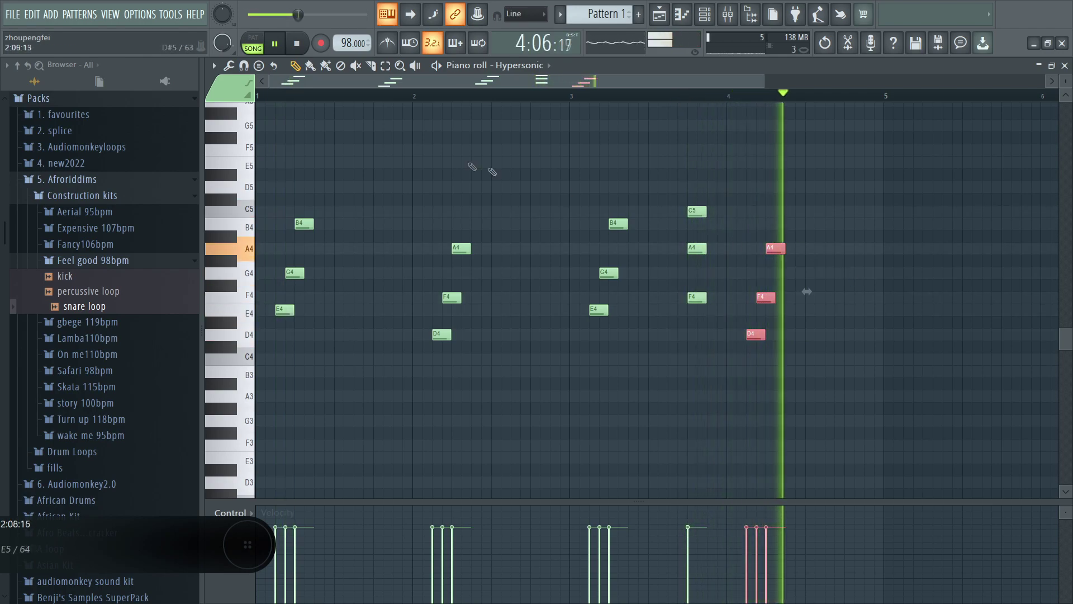
key(space)
Lengthen all the staggered notes in bars 1 and 2 to eight steps each.
click(386, 66)
mouse_move(272, 158)
mouse_down()
mouse_move(333, 251)
mouse_move(546, 367)
mouse_up()
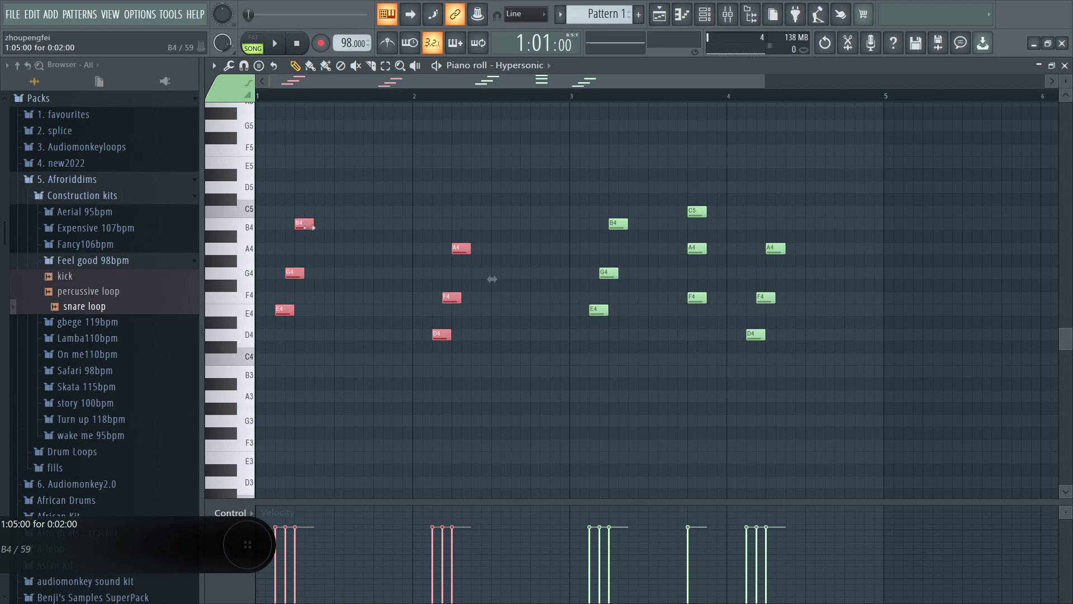
drag(329, 231, 377, 239)
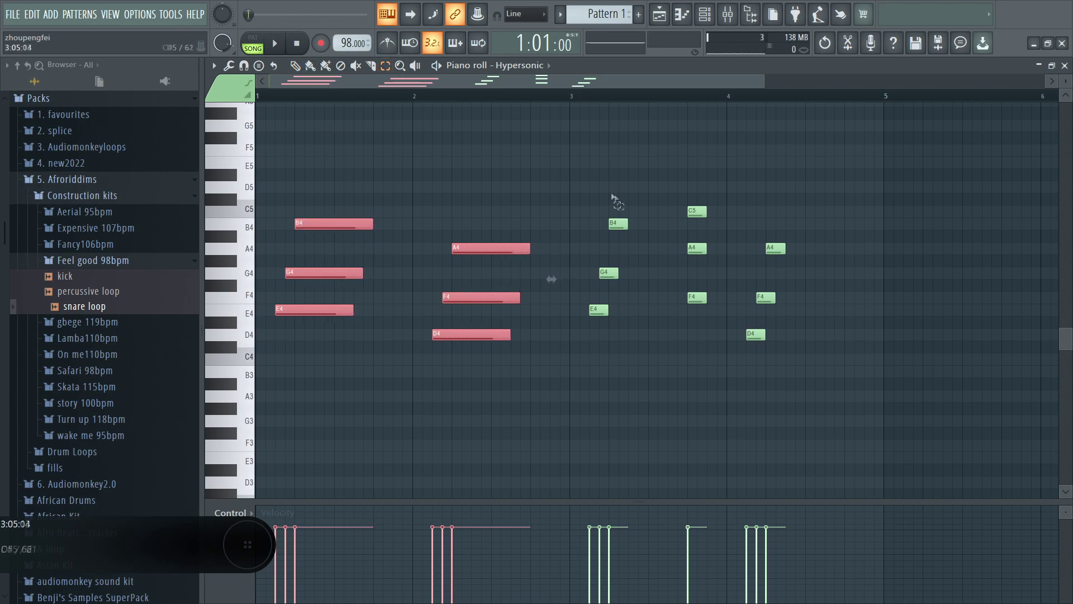
Lengthen all the notes in bars 3 and 4 to six steps each and play the pattern from the start.
drag(585, 168, 827, 398)
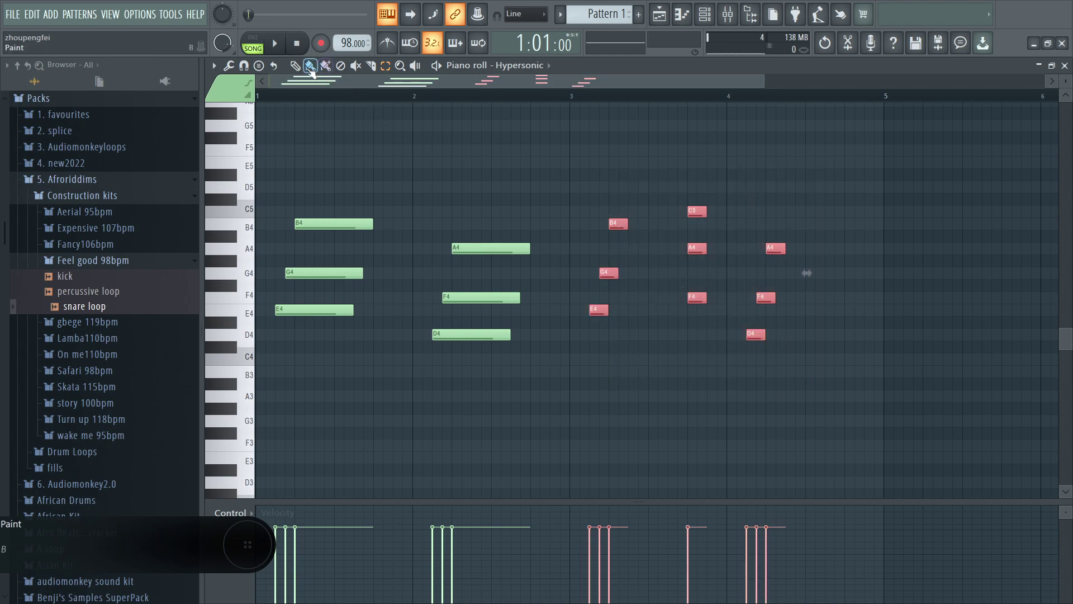
drag(628, 225, 683, 239)
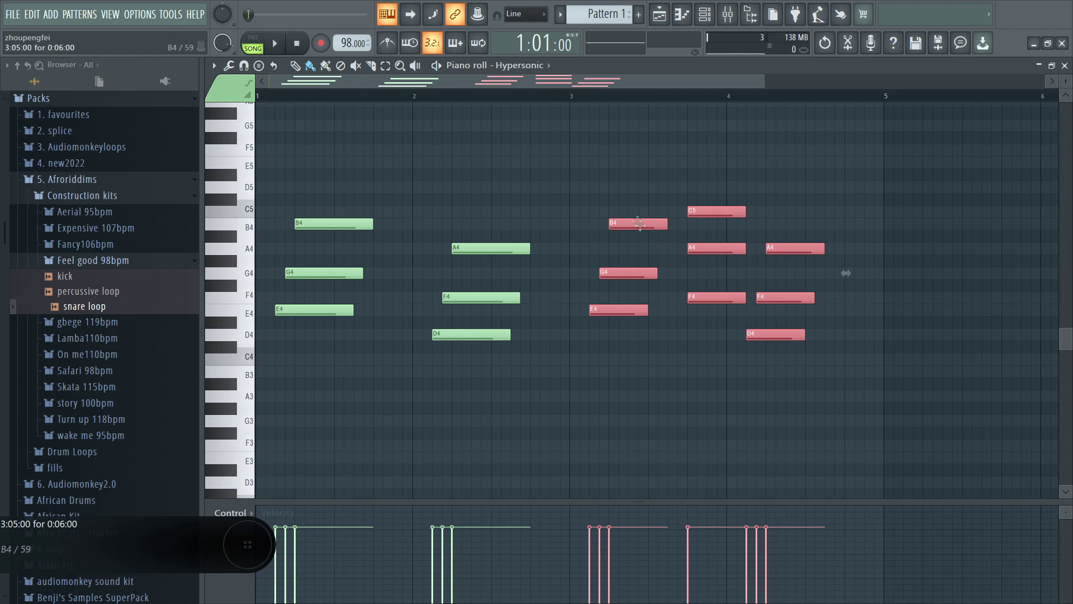
key(space)
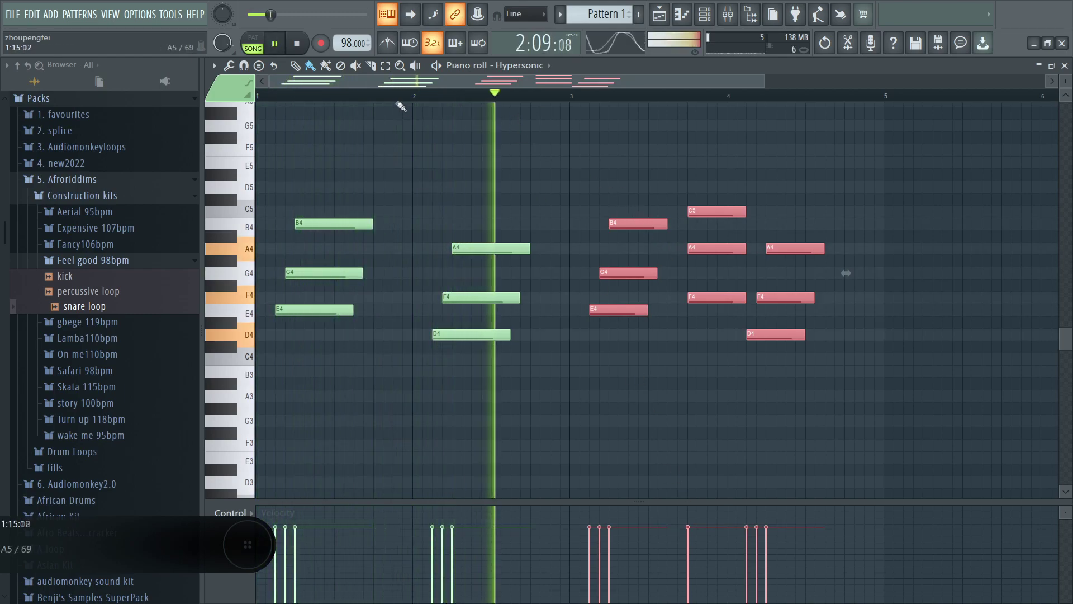
Shorten the F4-A4-C5 chord at the end of bar 3 to about four steps.
key(z)
click(764, 275)
right_click(764, 275)
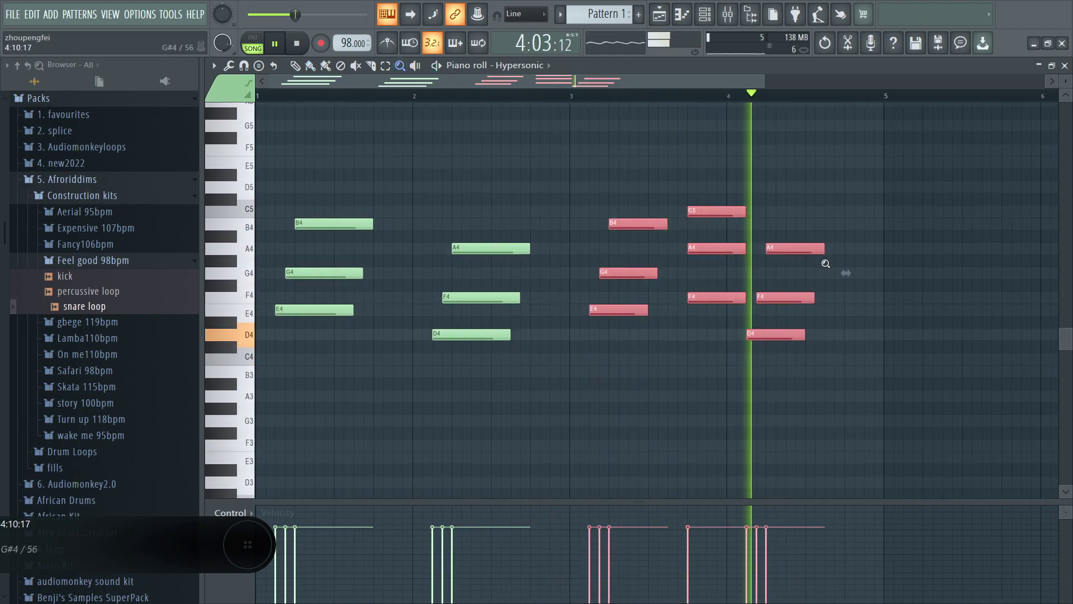
key(e)
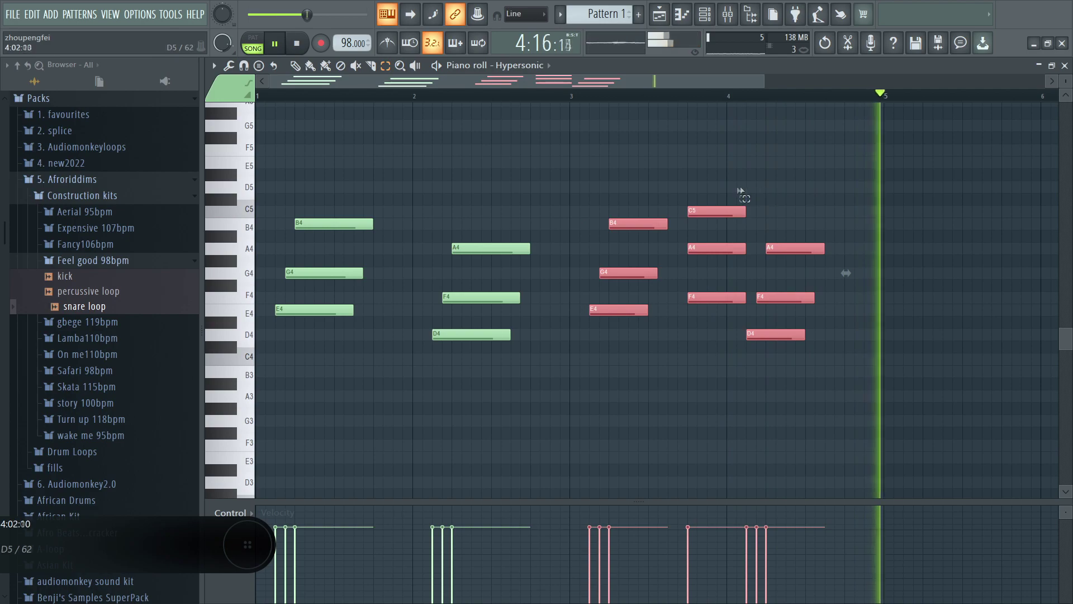
drag(740, 193, 721, 338)
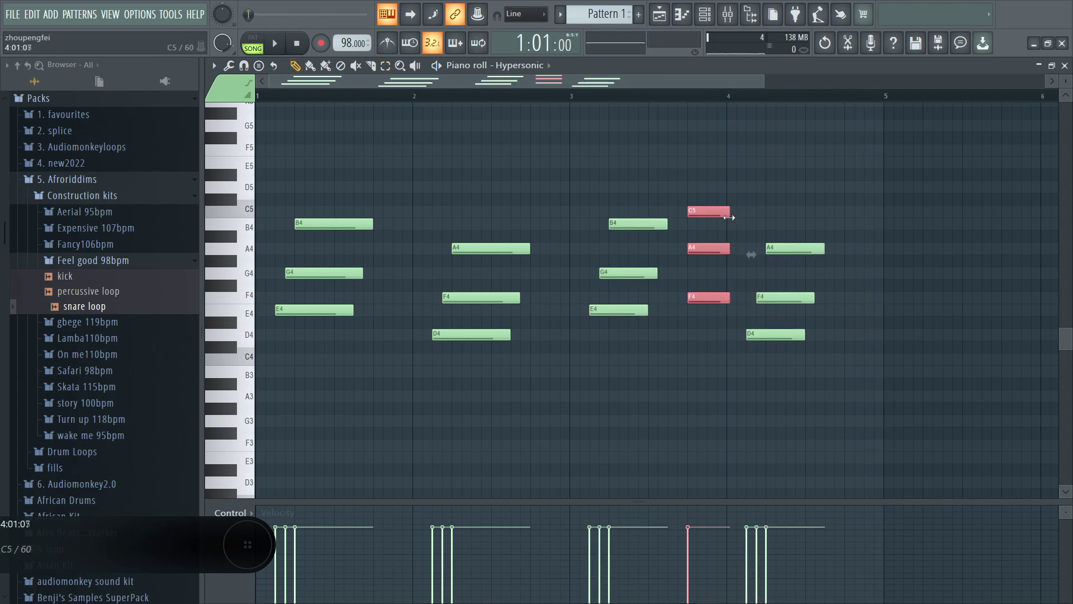
Return to the playlist with all other windows closed and lay out Pattern 1 as two four-bar clips on Track 4.
click(679, 19)
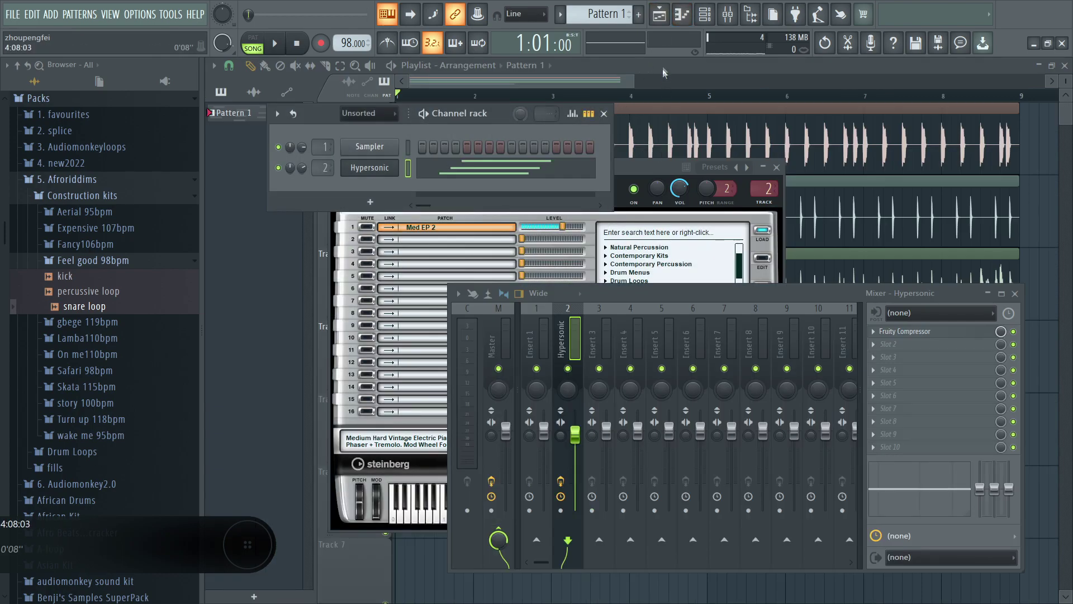
key(F12)
mouse_move(686, 364)
mouse_down()
mouse_move(719, 358)
mouse_move(702, 362)
mouse_up()
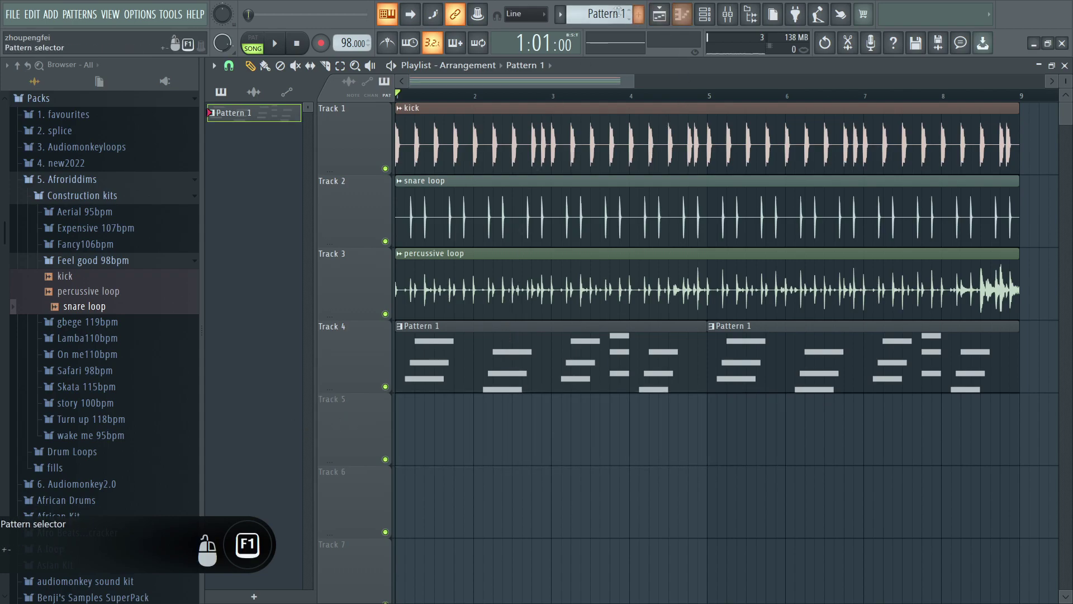
Create Pattern 2 and place it on Track 5 from bar 1 as a four-bar clip.
key(F4)
click(502, 436)
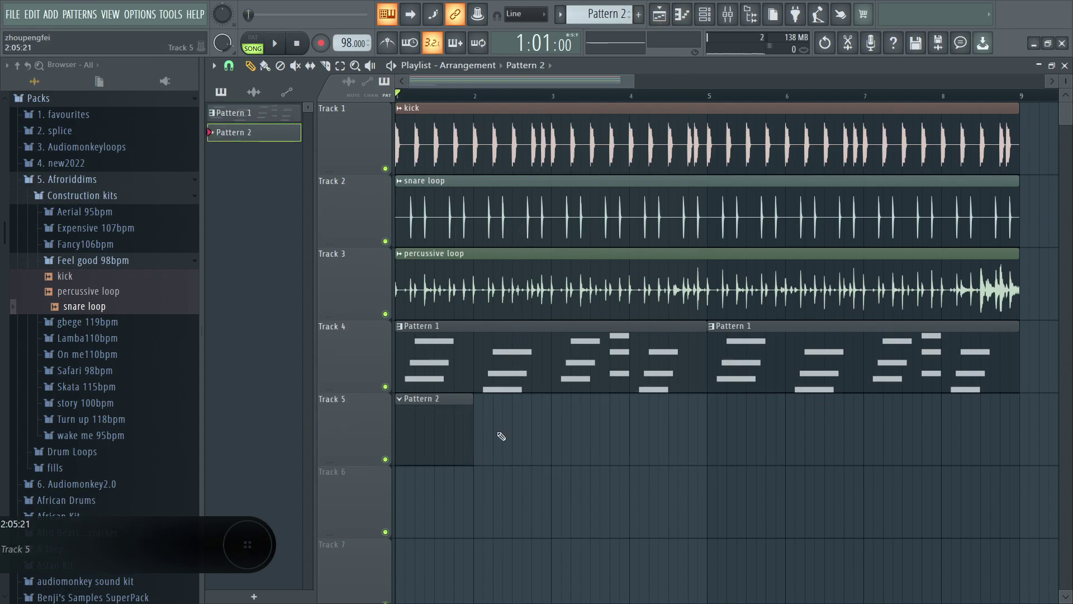
drag(474, 432, 699, 436)
Open the channel rack for Pattern 2 and add a second Hypersonic instrument.
double_click(685, 432)
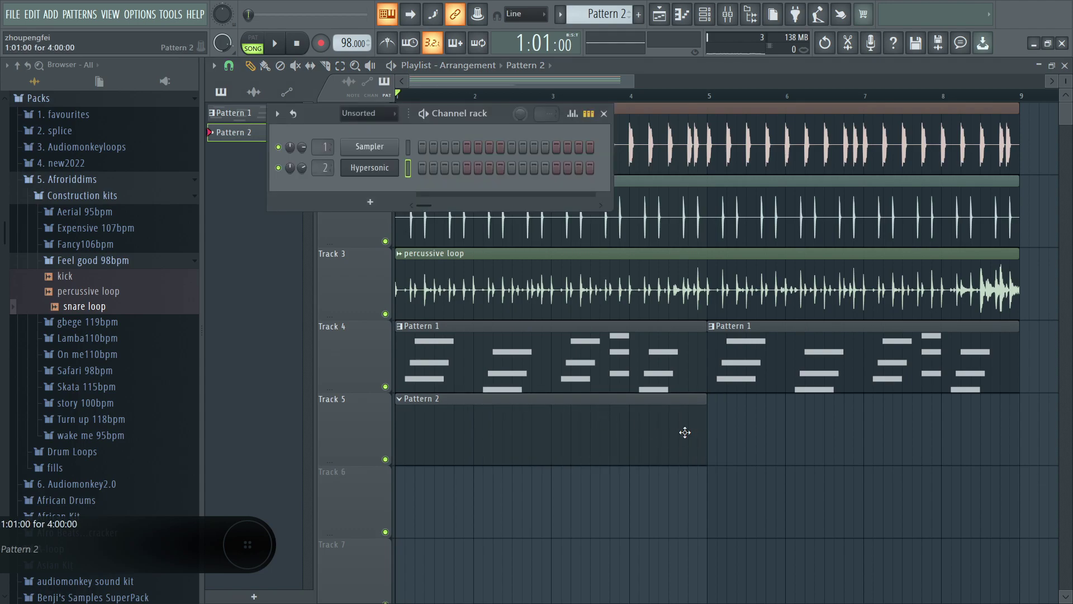
click(58, 16)
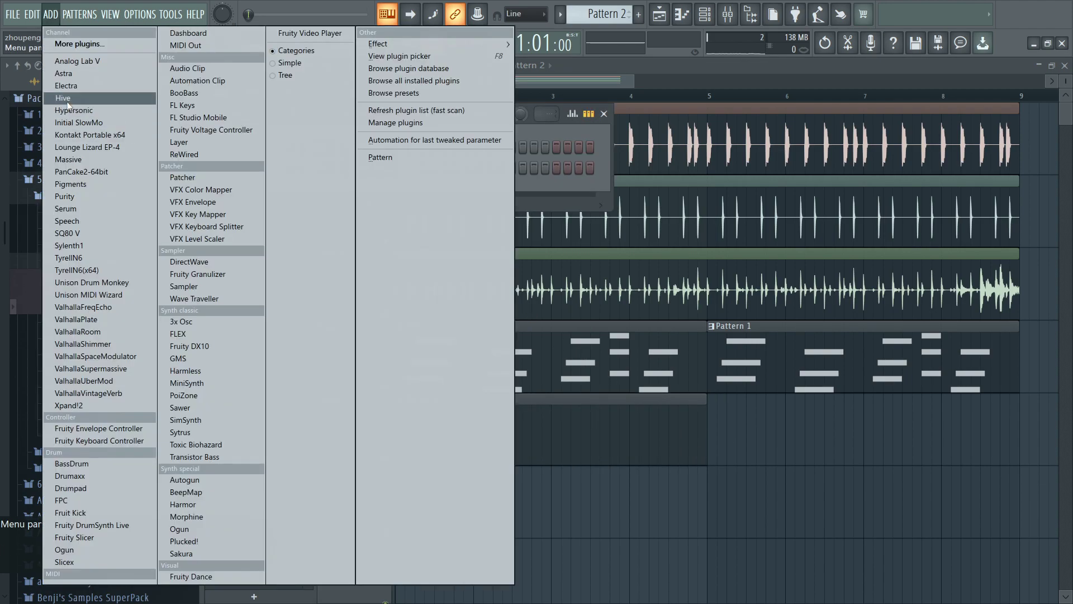
click(78, 110)
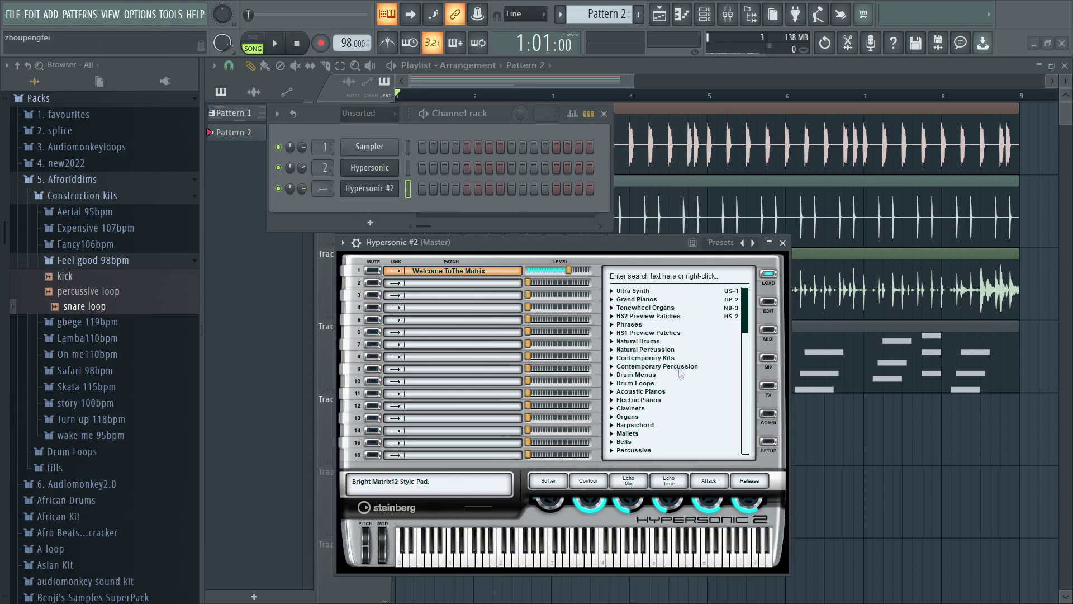
Load the Tube Bass patch from the Synth Basses category into Hypersonic #2.
mouse_move(741, 323)
mouse_down()
mouse_move(751, 369)
mouse_move(739, 333)
mouse_up()
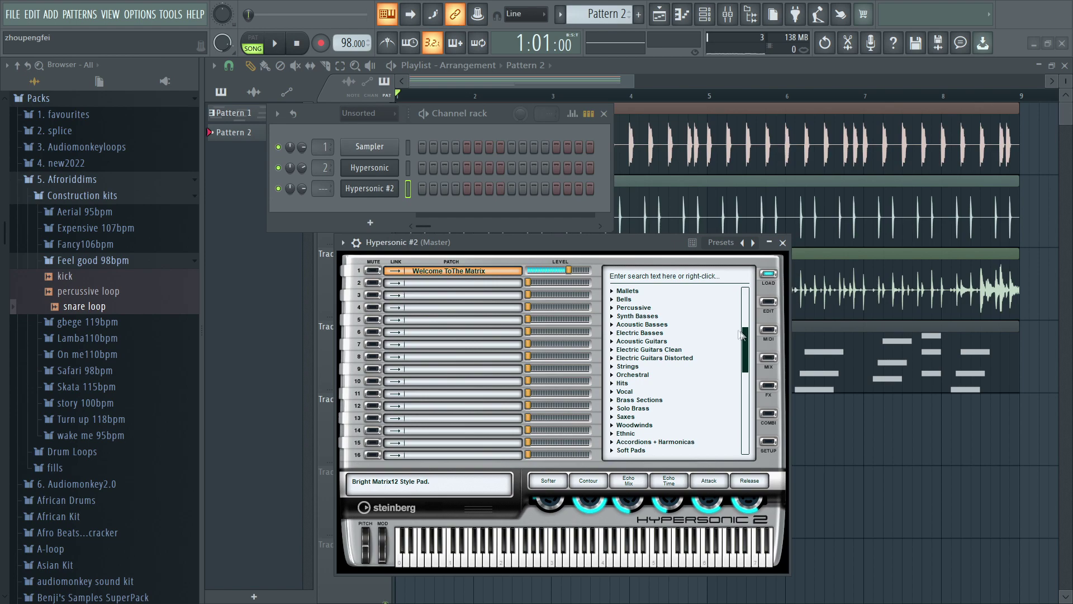
click(637, 323)
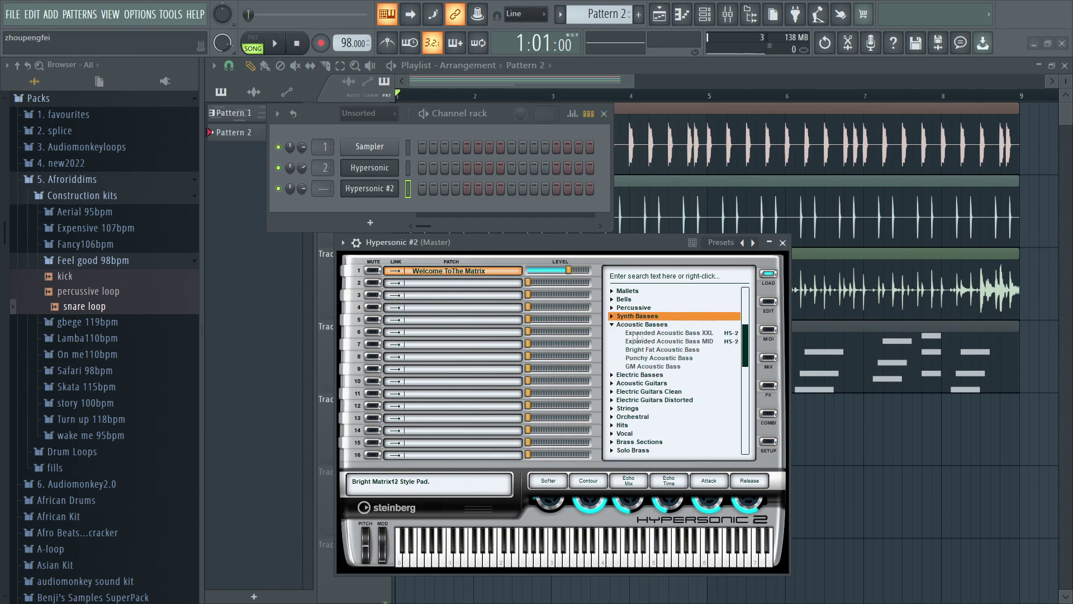
click(614, 324)
click(614, 324)
click(614, 324)
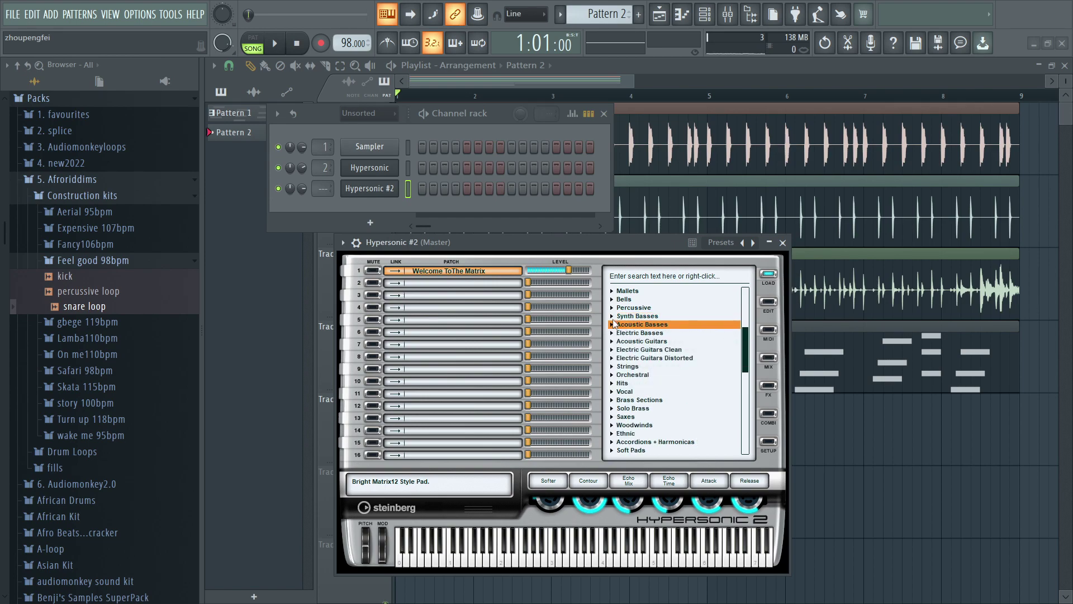
click(614, 317)
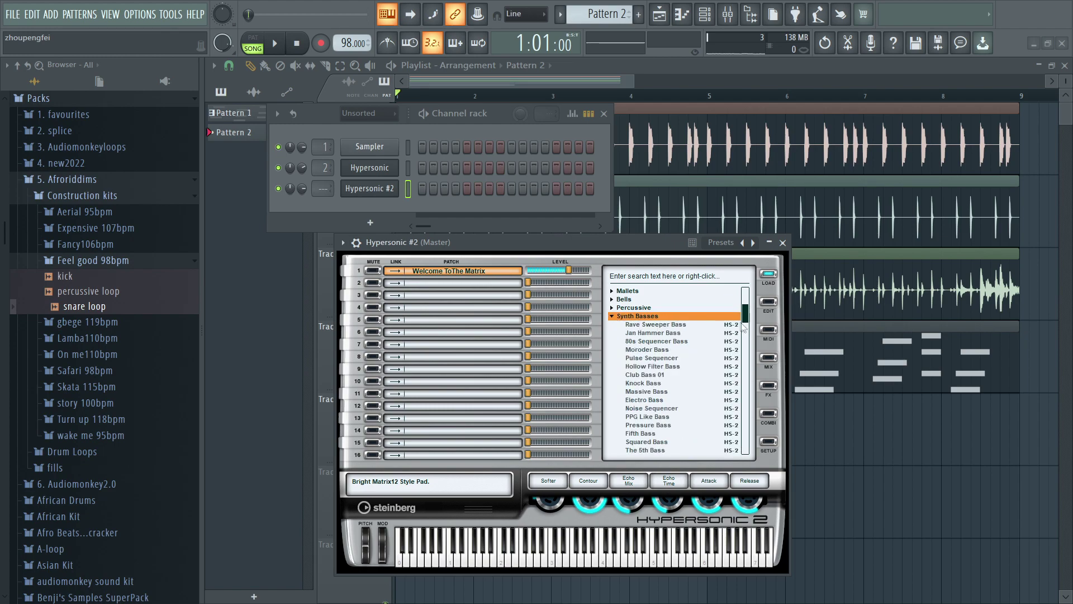
drag(747, 320, 752, 378)
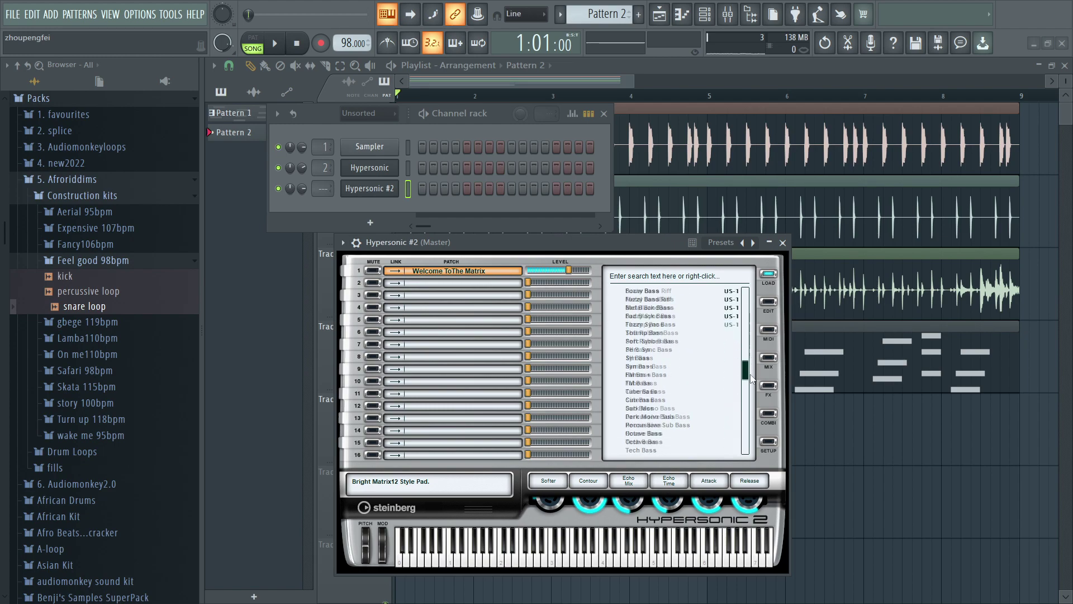
click(640, 377)
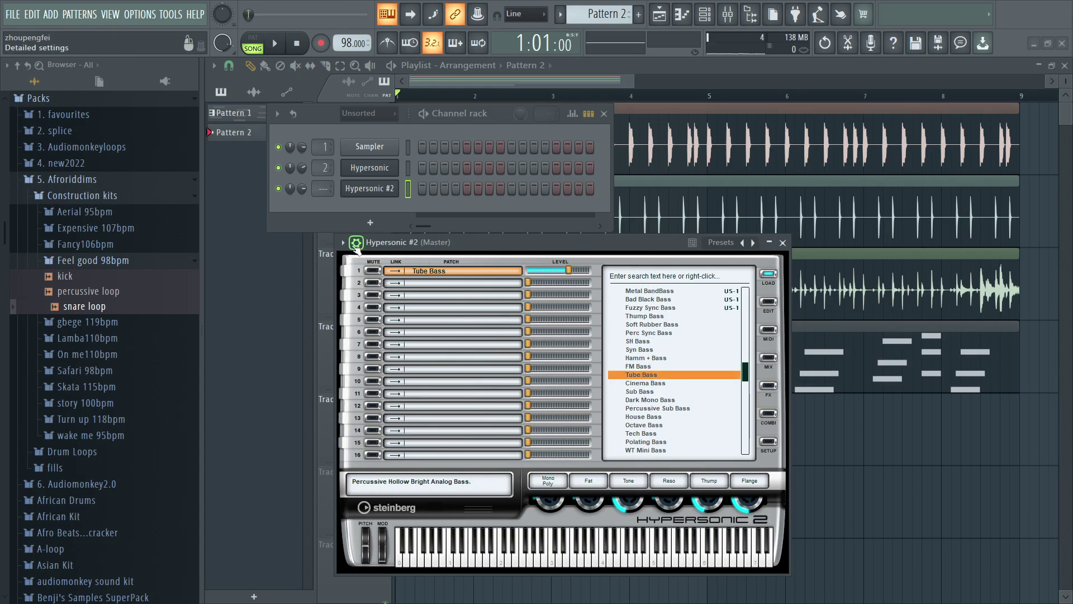
Show the detailed settings of Hypersonic #2, move its window clear of the channel rack and open its empty piano roll during playback.
click(355, 244)
drag(484, 249, 692, 533)
key(space)
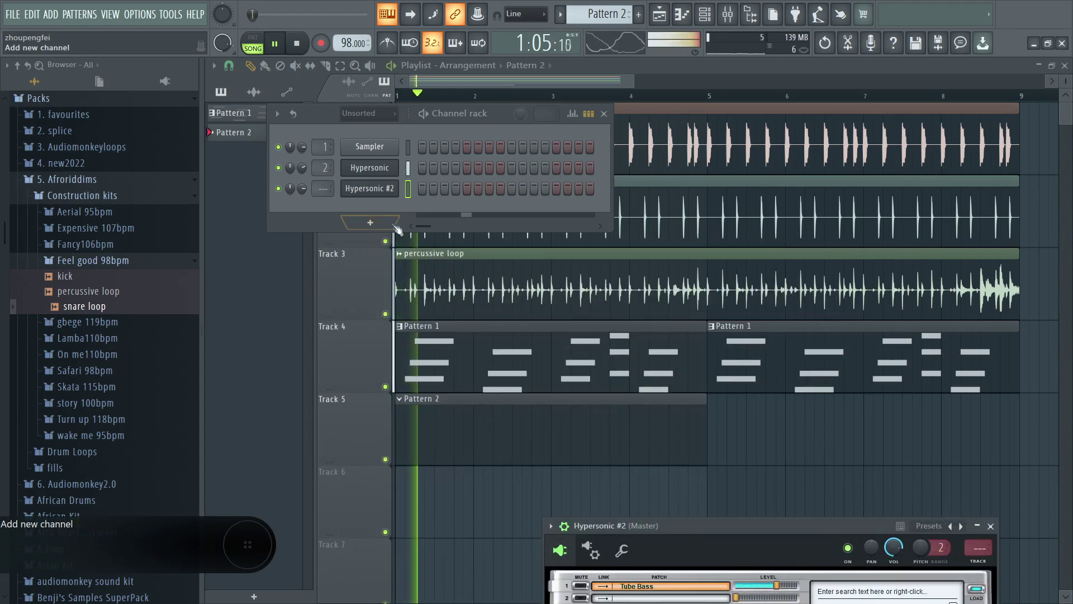
right_click(391, 186)
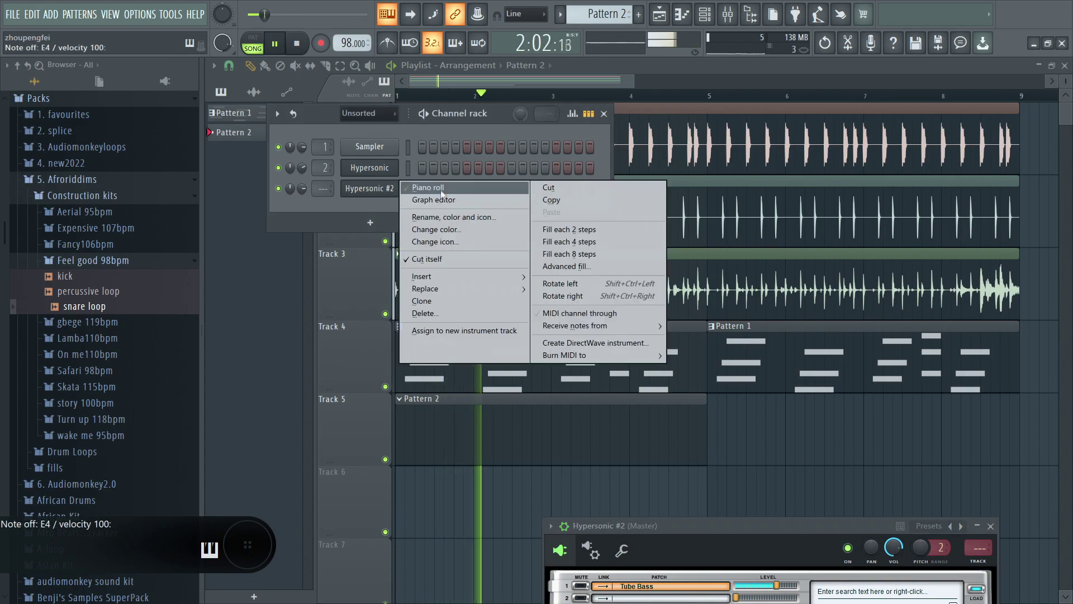
click(414, 184)
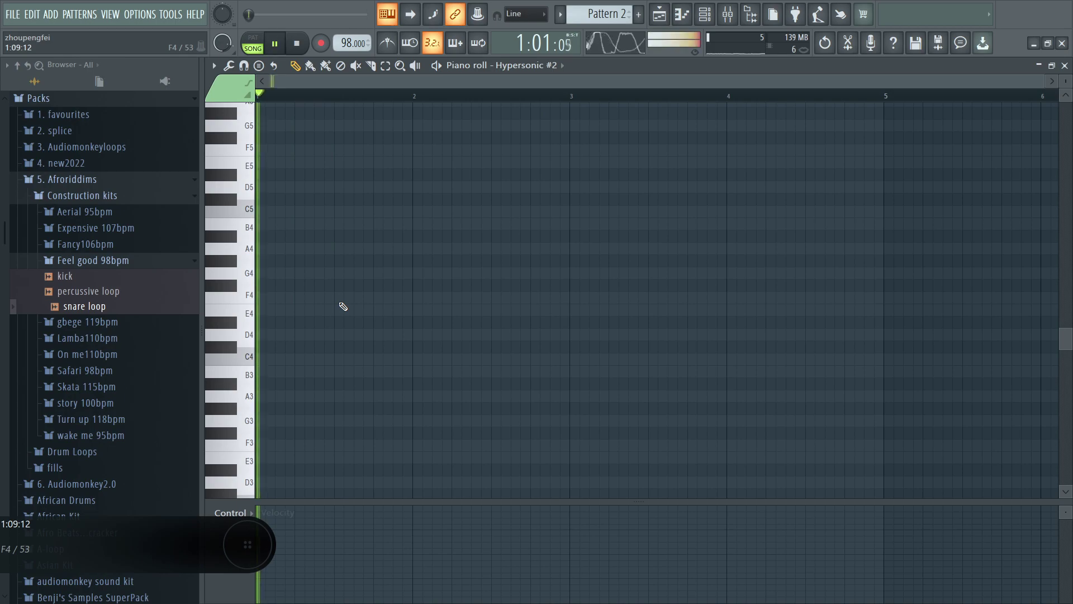
Play the arrangement from the start and try out the bass notes D4, E4 and G4 live over it.
key(space)
key(space)
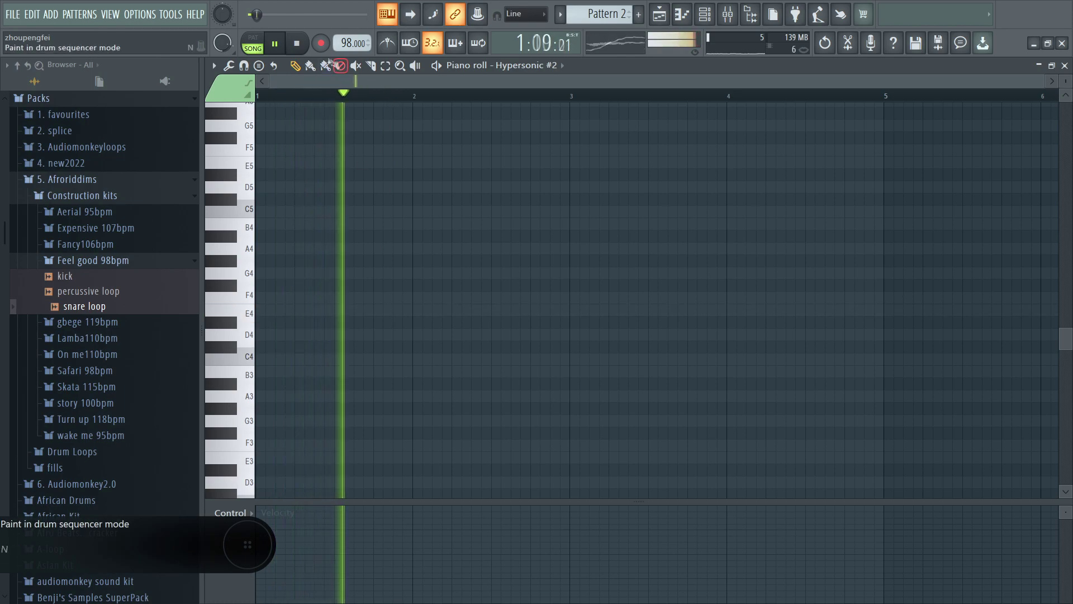
key(x)
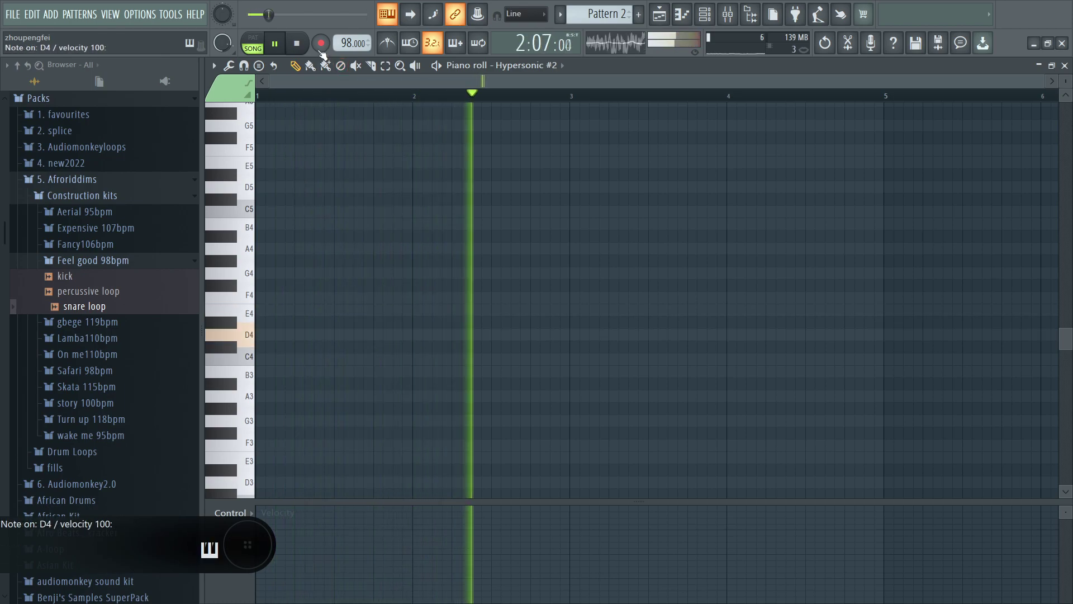
key(c)
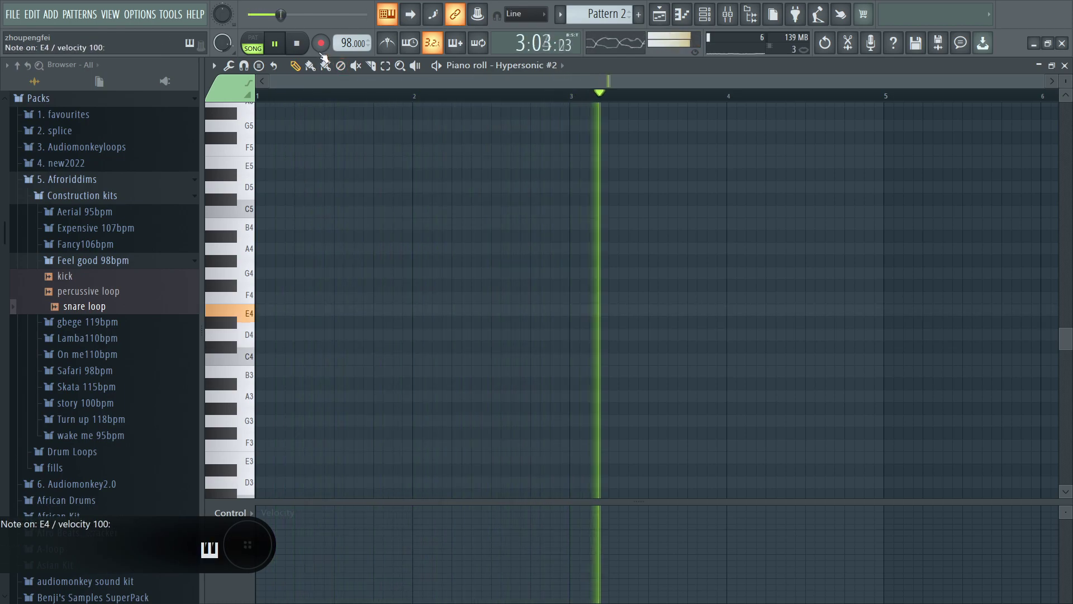
key(b)
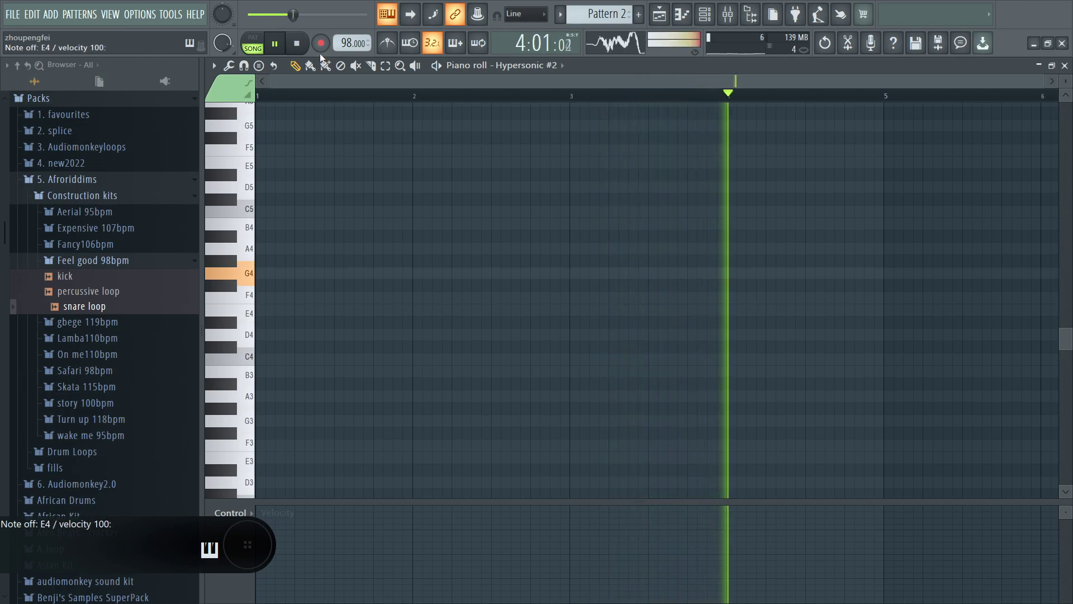
key(space)
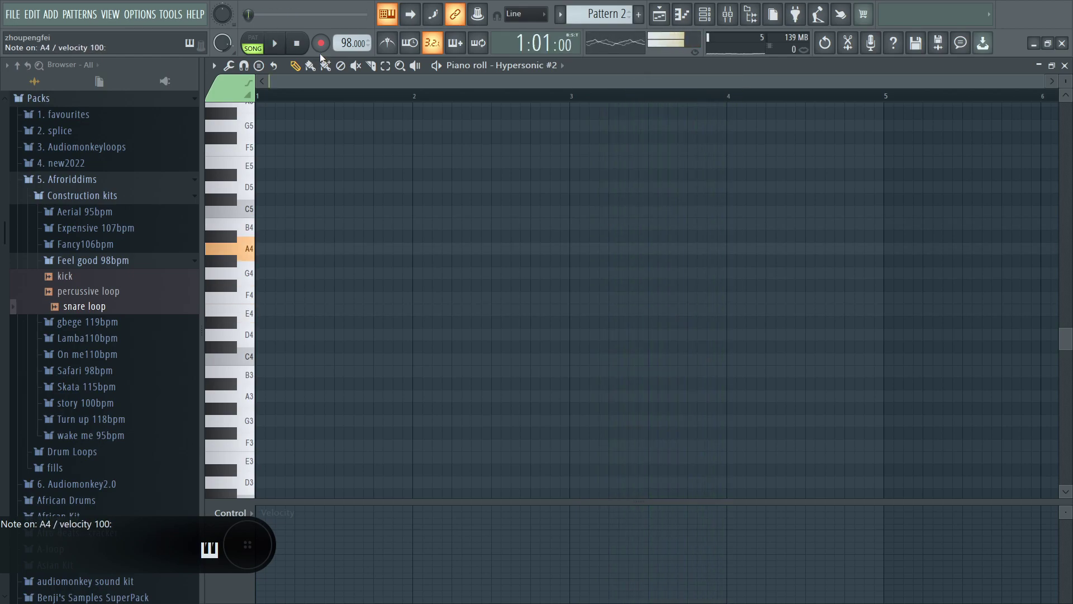
Try out the bass notes E4 and D4 live over the first two bars of the arrangement.
key(x)
key(space)
key(x)
key(c)
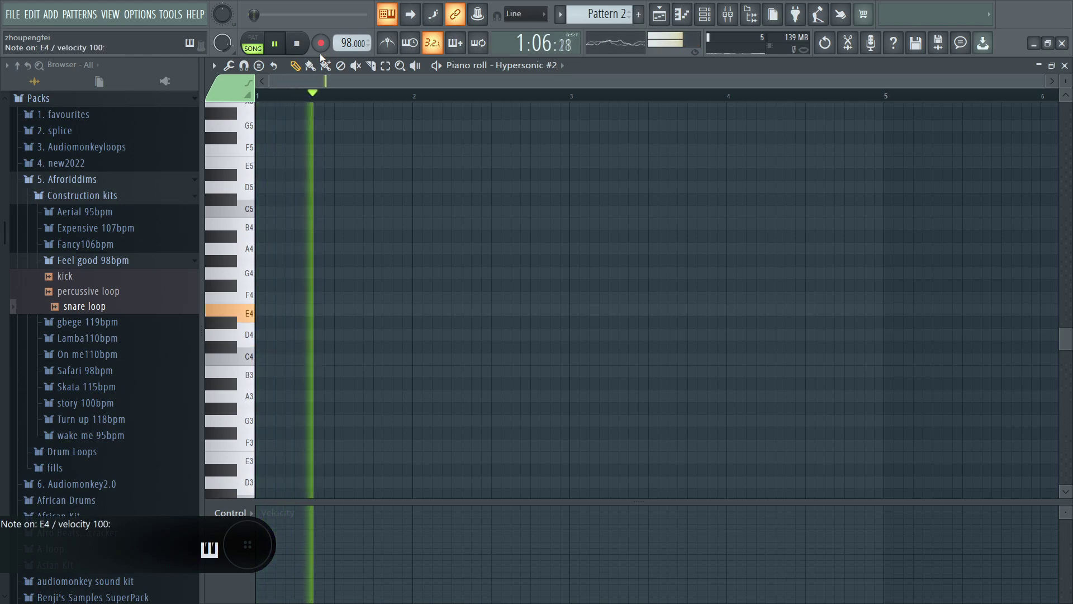
key(c)
key(x)
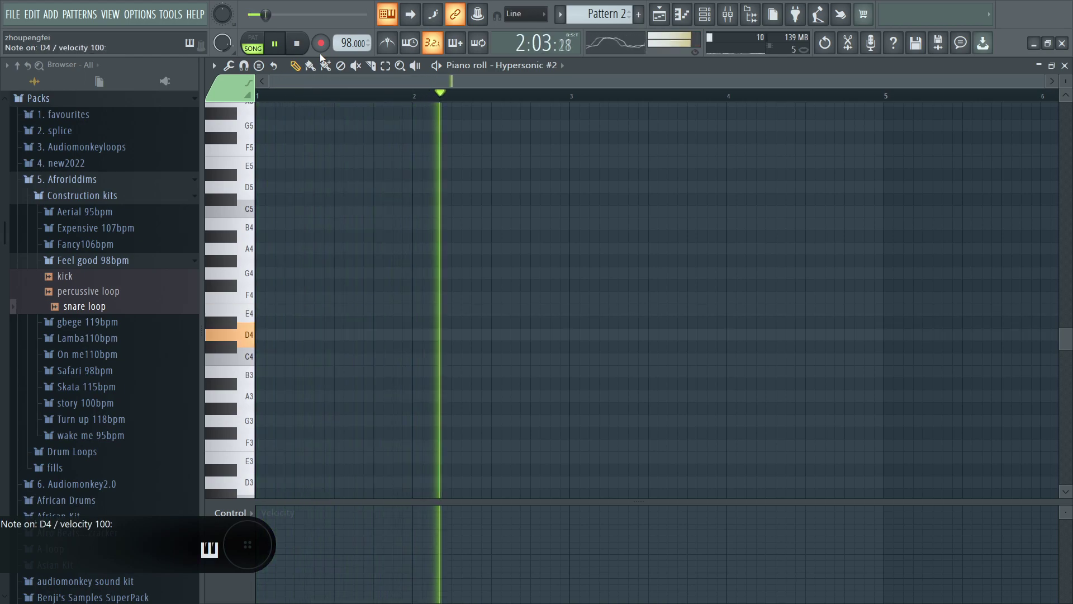
key(space)
key(x)
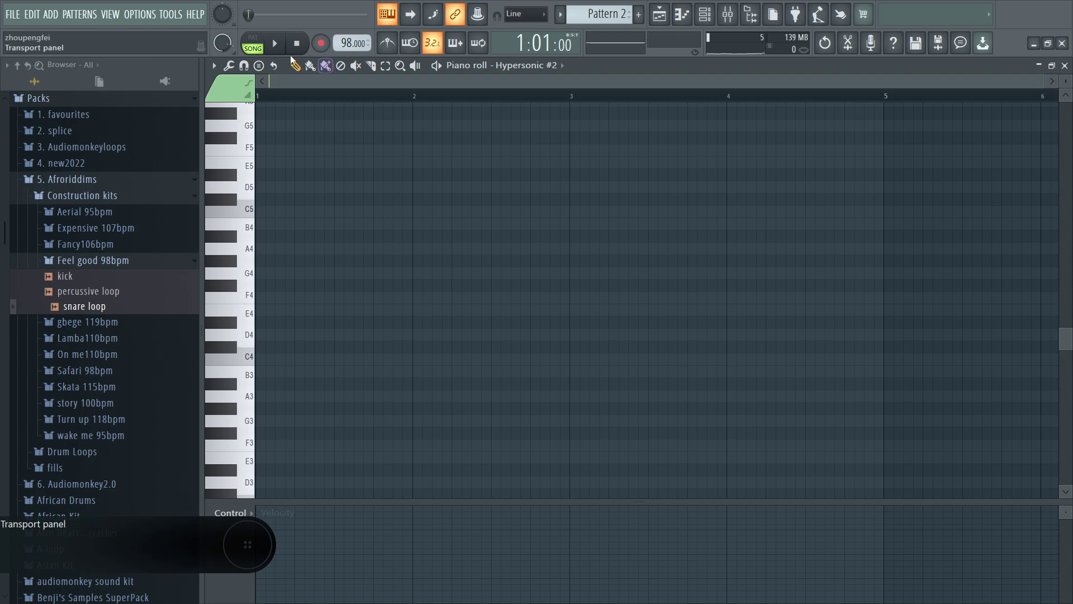
Rehearse a four-bar bass line on E4, D4, B4 and A4 live over the arrangement from the start, and stop playback.
key(space)
key(c)
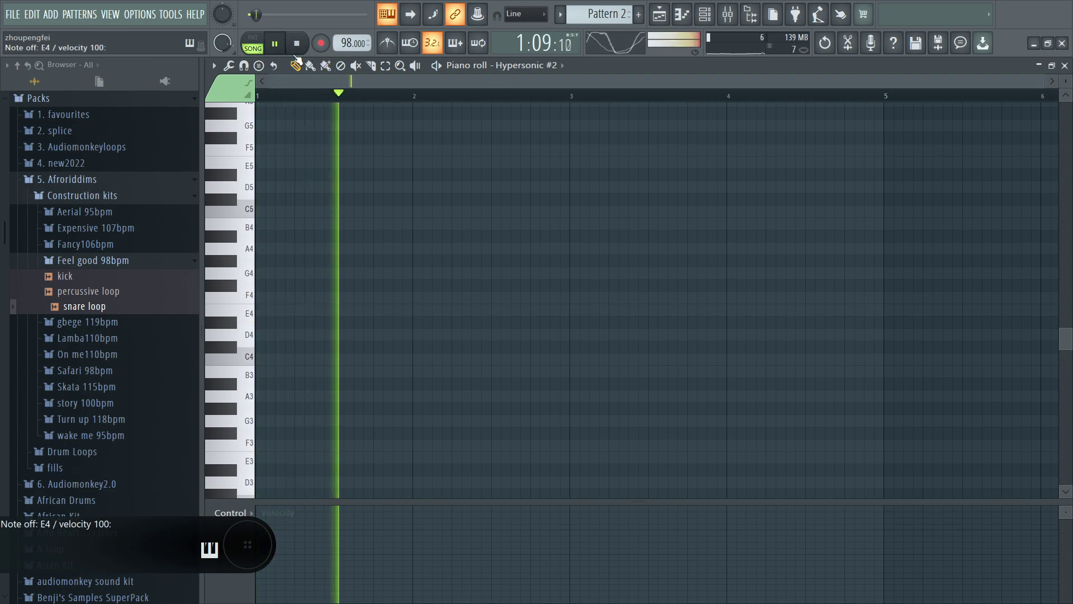
key(x)
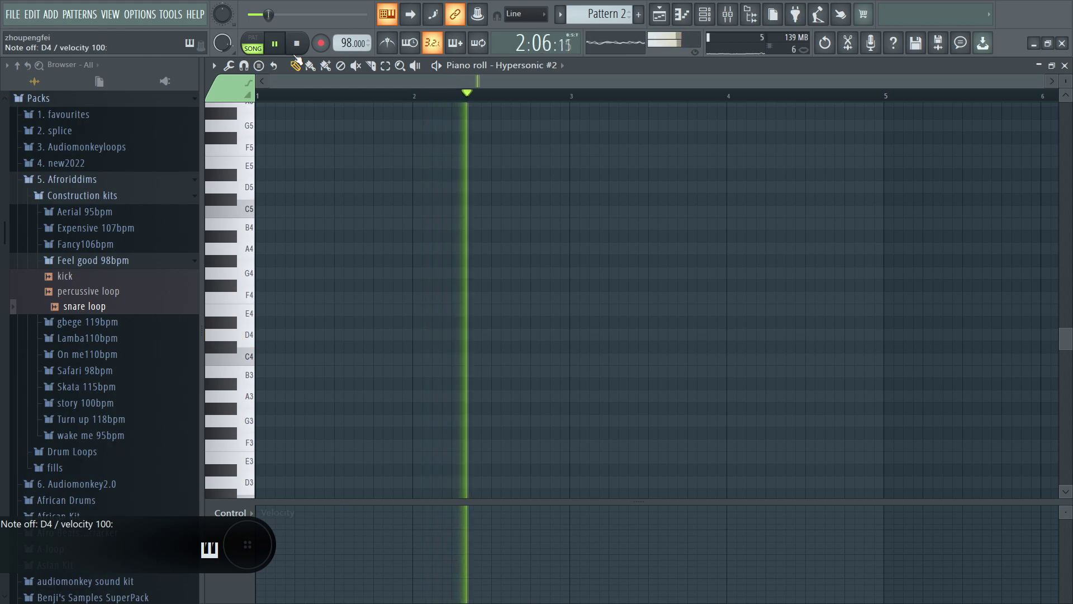
key(c)
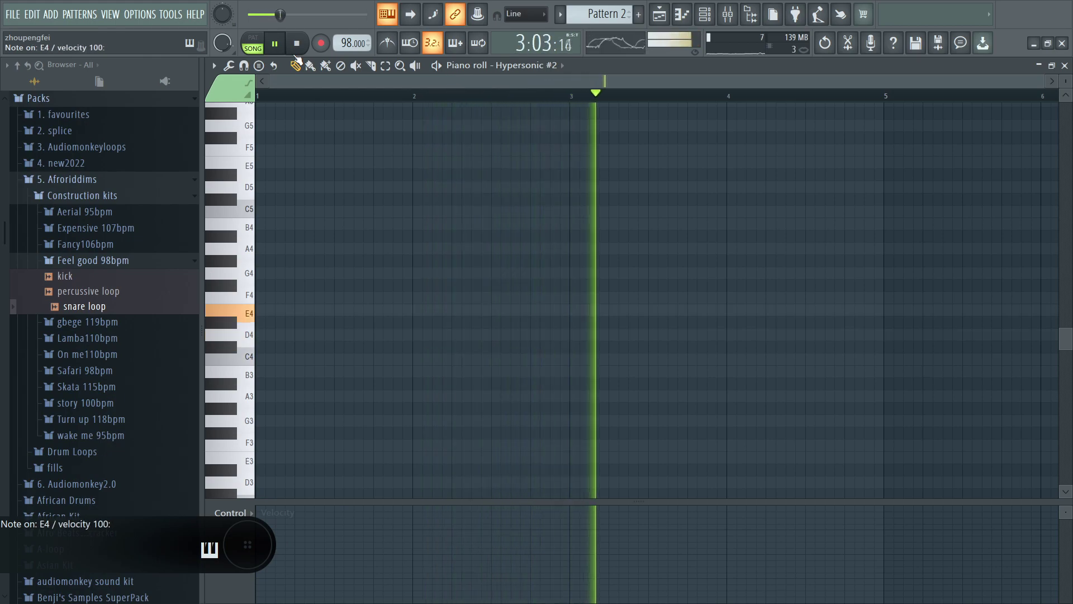
key(c)
key(m)
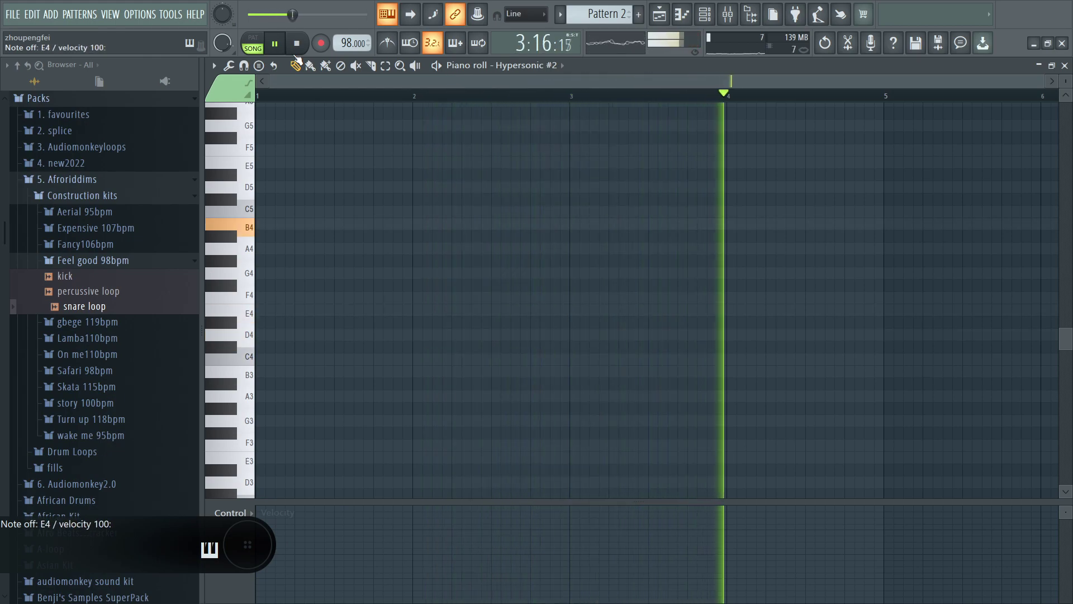
key(n)
key(x)
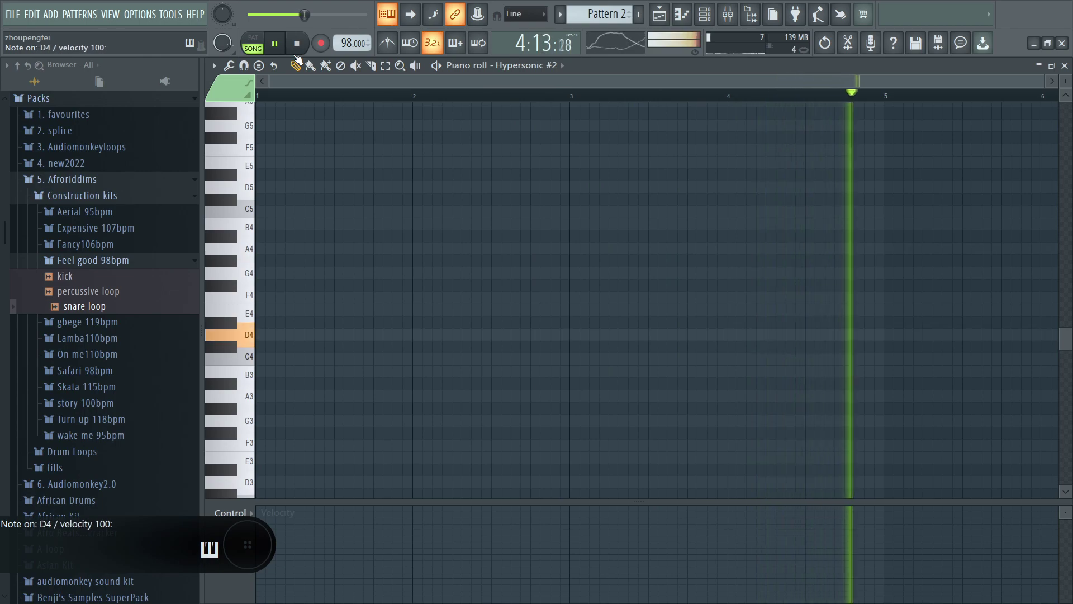
key(c)
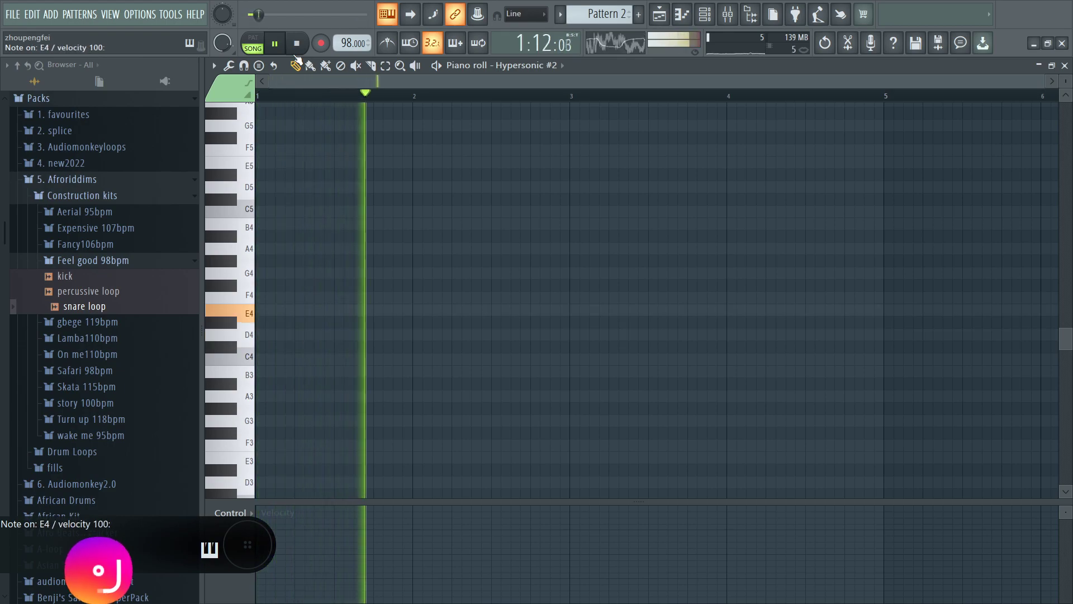
click(297, 45)
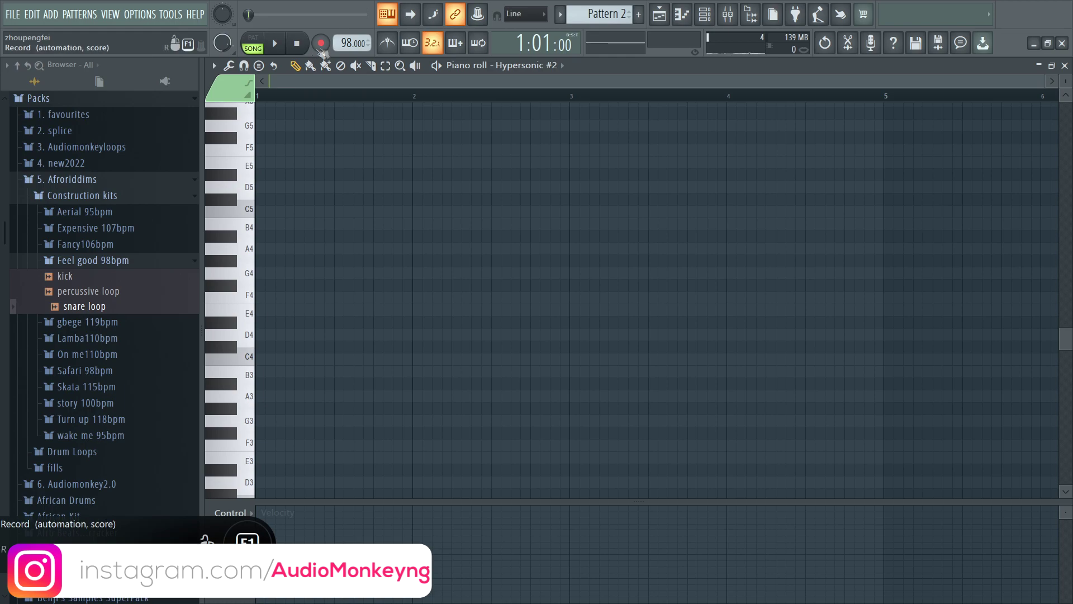
Place an E4 bass note at step 3 of bar 1 in the Hypersonic #2 piano roll, two steps long.
key(space)
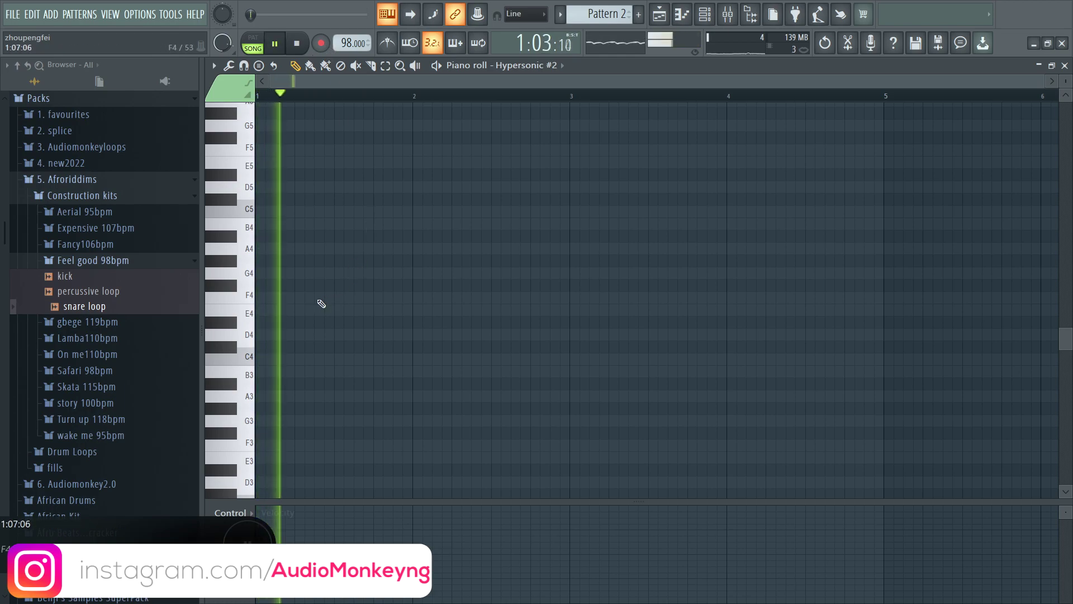
key(space)
click(286, 314)
key(space)
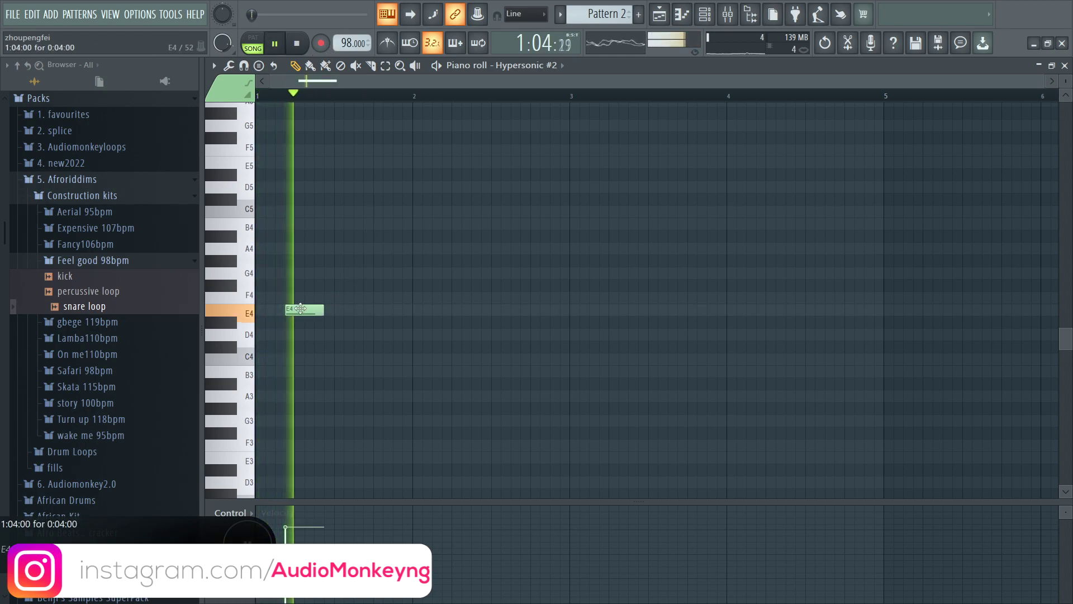
key(space)
drag(302, 311, 295, 311)
key(space)
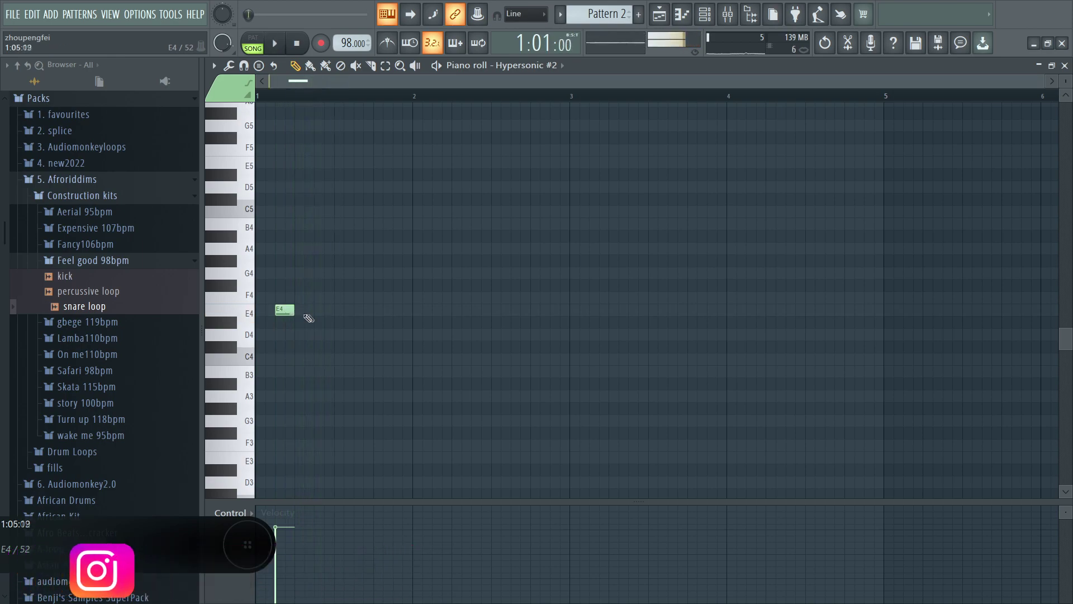
Add a second two-step E4 note at step 11 of bar 1 and D4 notes at steps 3 and 11 of bar 2.
click(338, 312)
right_click(339, 312)
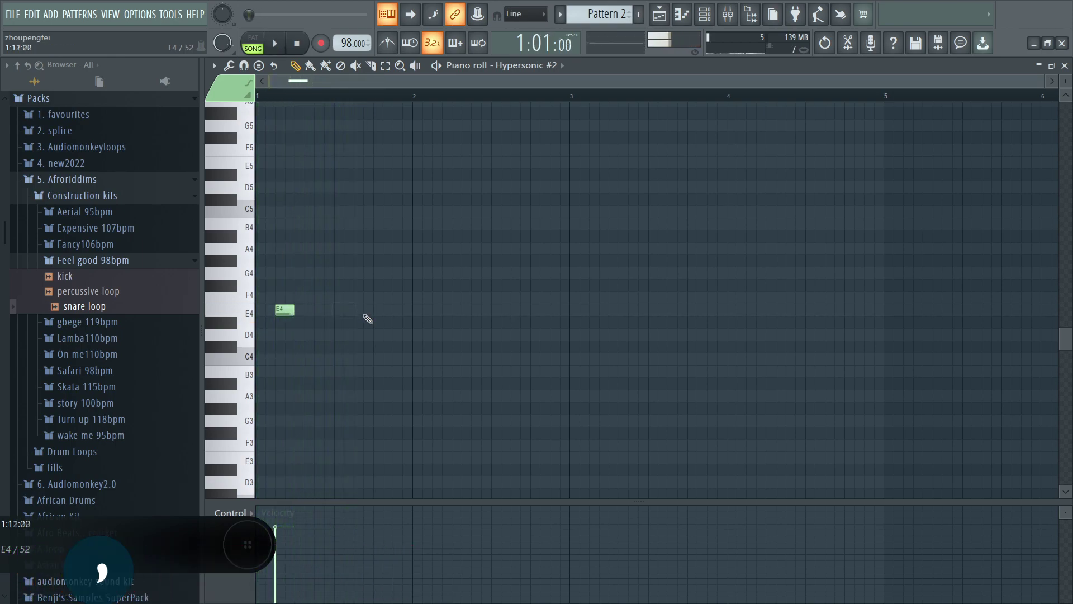
click(359, 311)
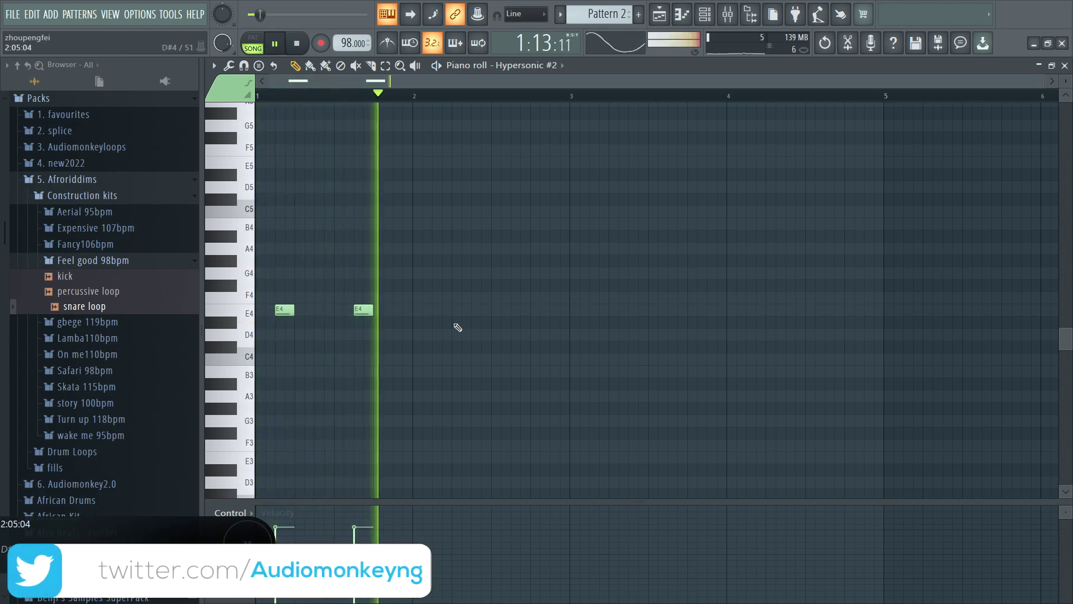
click(454, 334)
key(space)
double_click(453, 334)
click(691, 298)
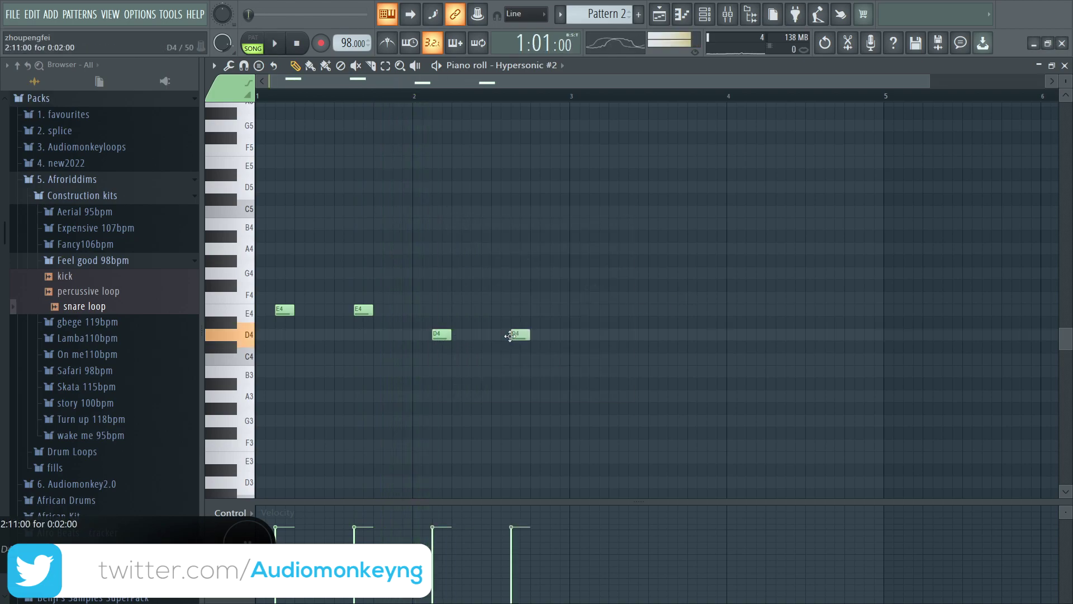
Add E4 notes at steps 3 and 11 of bar 3 and an A4 note at step 15, checking them in playback.
key(space)
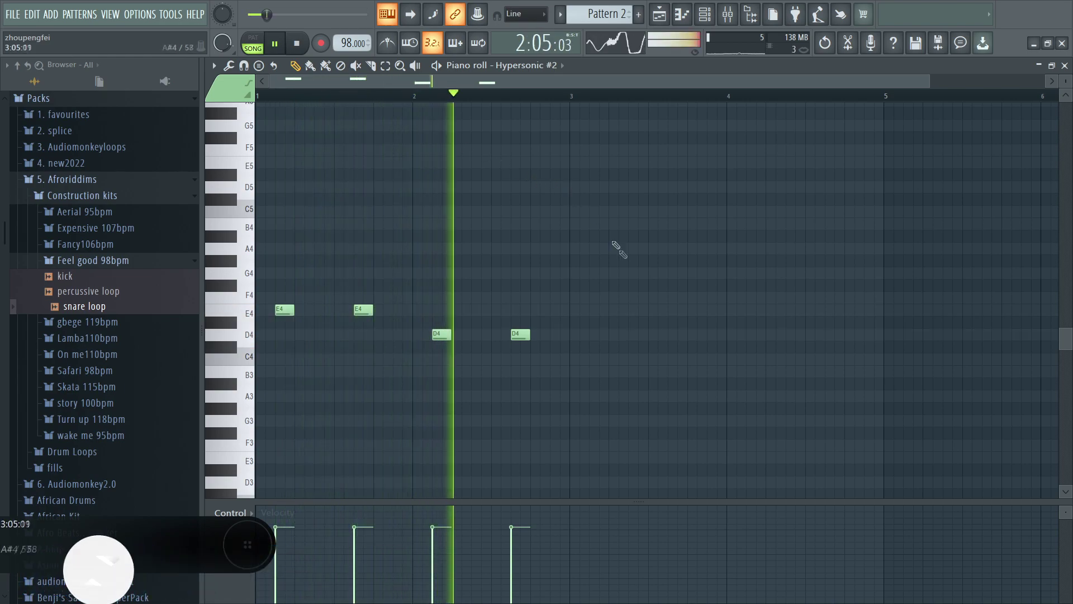
click(615, 309)
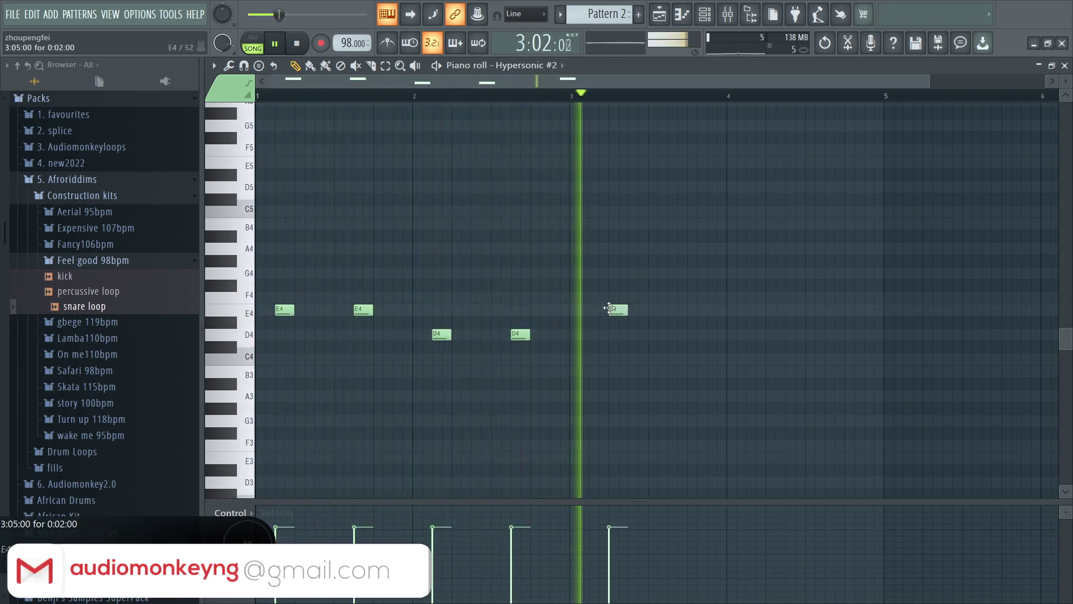
key(space)
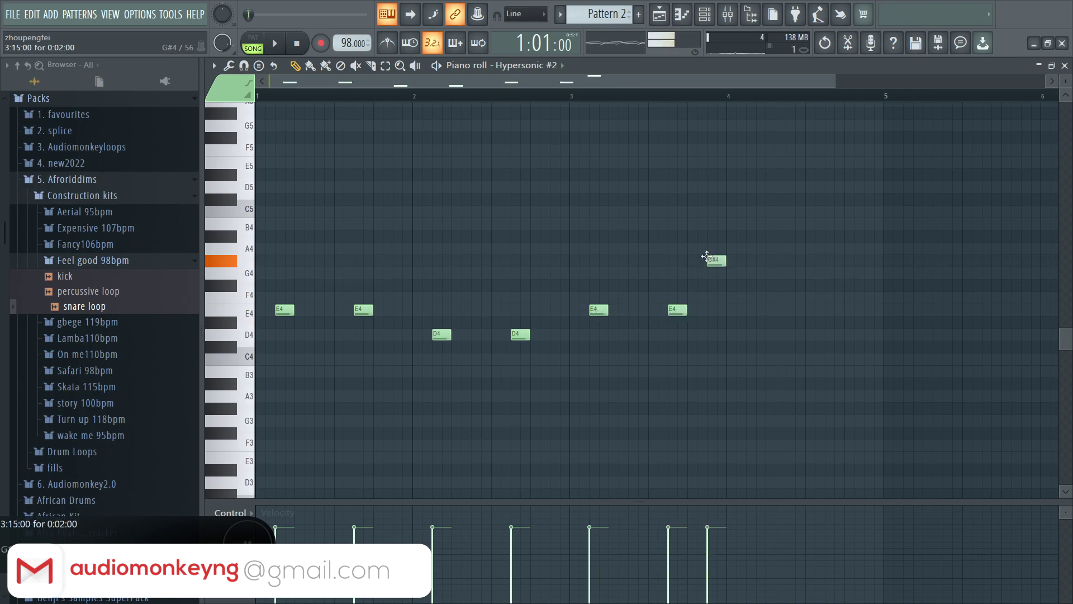
click(582, 96)
key(space)
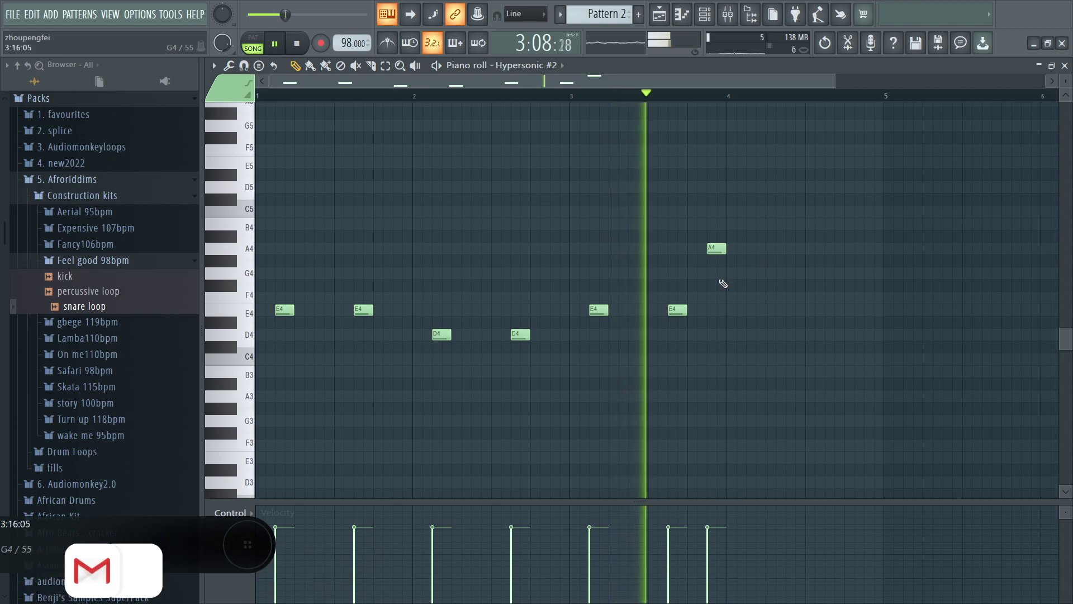
Place a two-step D4 note at step 3 of bar 4, checking its timing against playback from bar 3.
click(759, 335)
key(space)
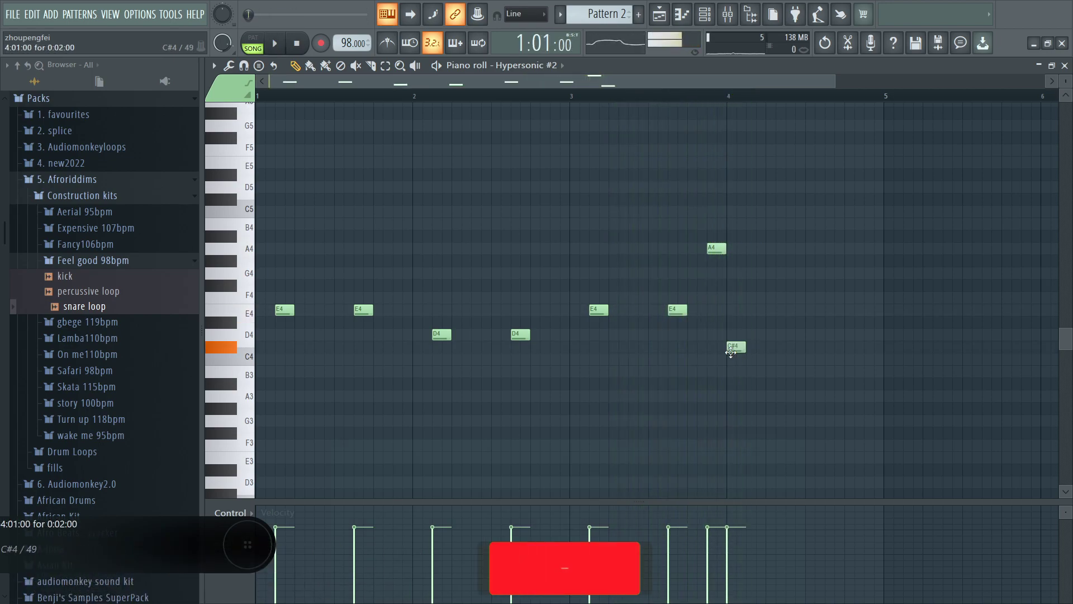
click(662, 97)
key(space)
drag(767, 334, 757, 334)
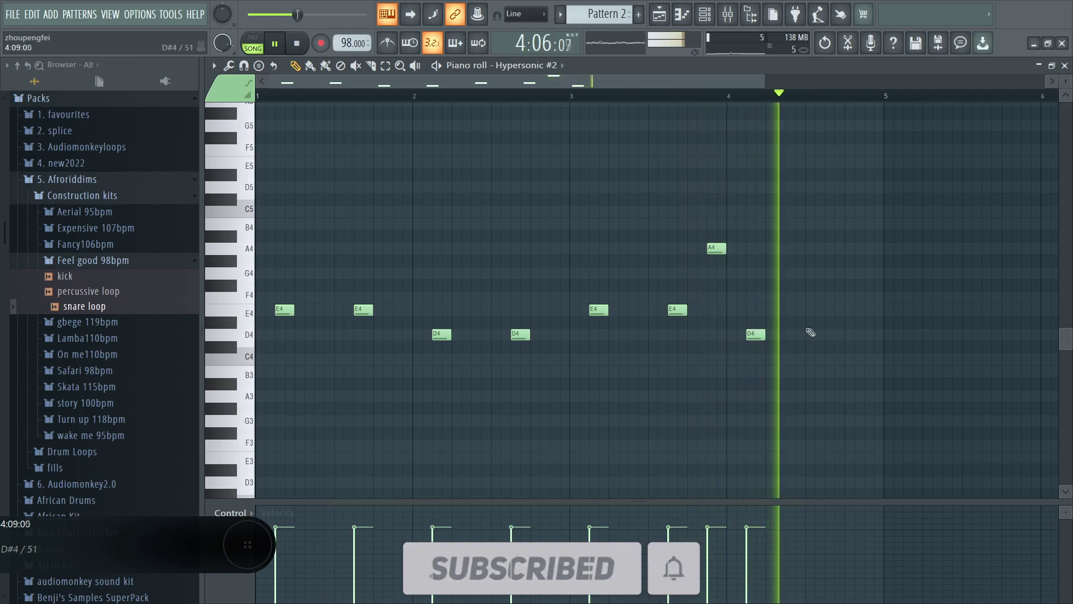
Add a D4 note at step 11 and an F4 note at step 15 of bar 4, and play bar 4.
click(830, 333)
key(space)
click(861, 297)
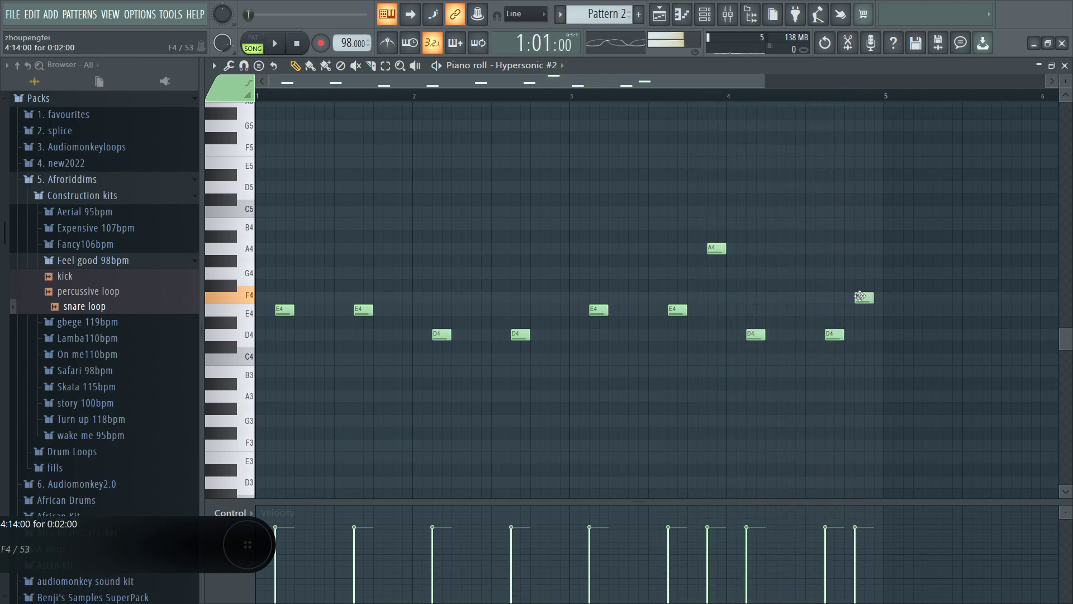
click(729, 96)
key(space)
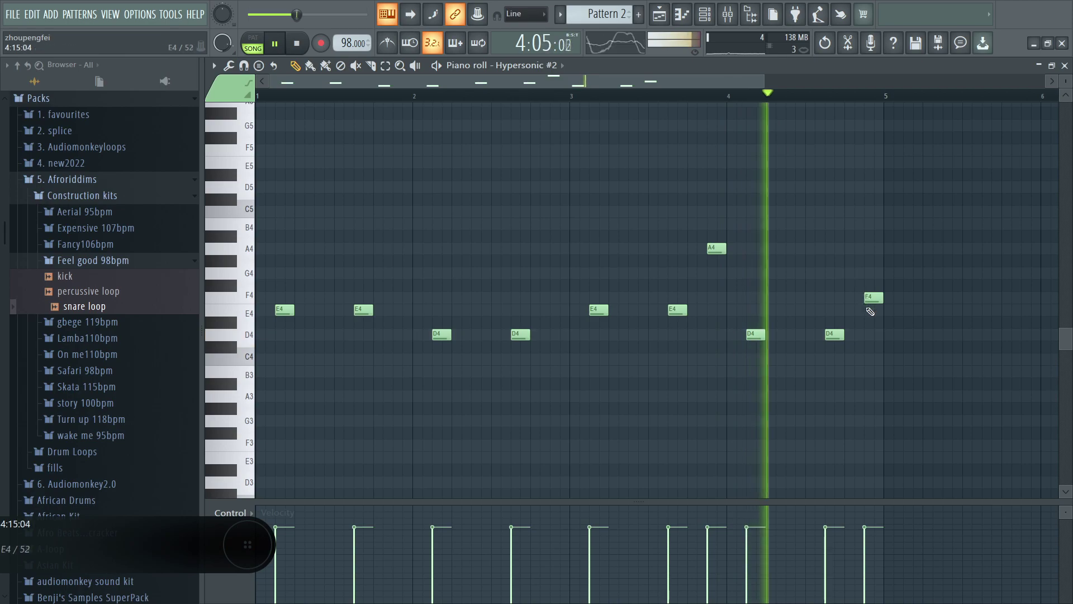
Shorten the D4 note at step 11 of bar 4 to one step and add another one-step D4 at step 13.
key(space)
drag(843, 334, 834, 337)
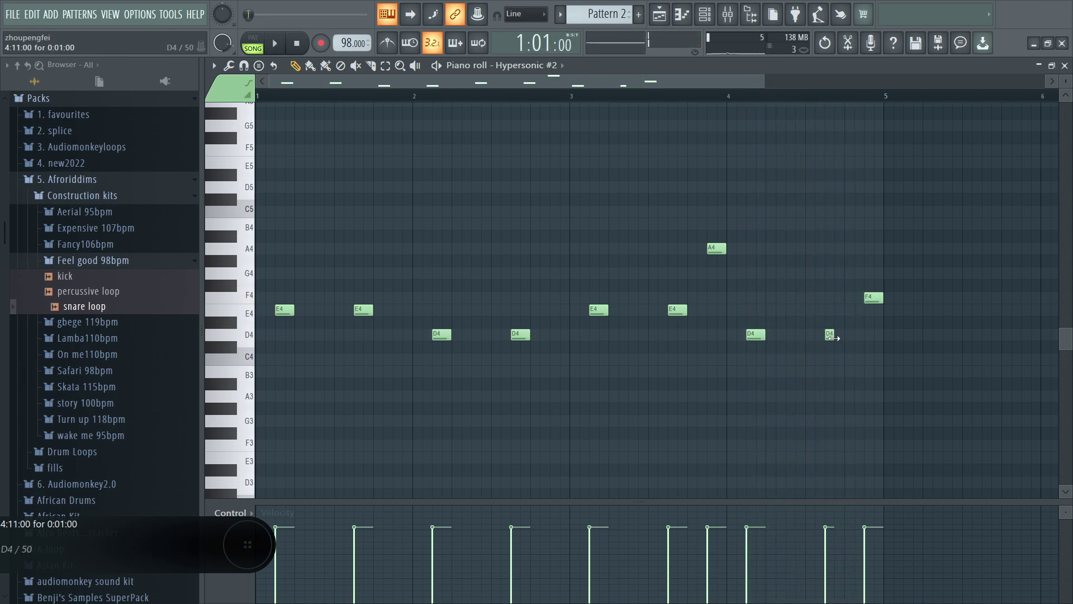
key(space)
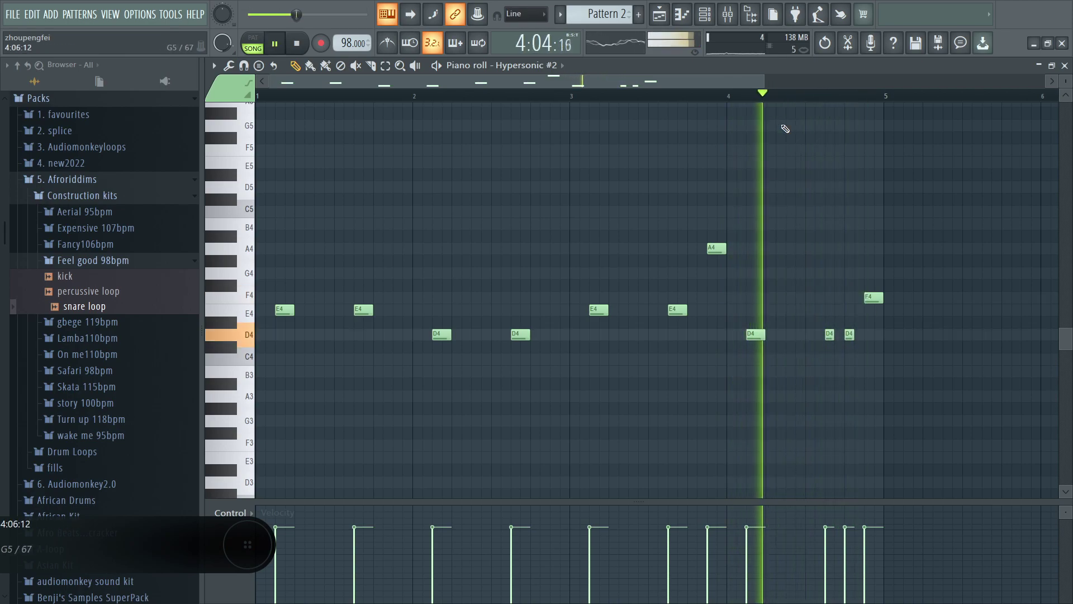
Place Pattern 2 twice in a row on playlist Track 5, starting at bars 1 and 5, and close the piano roll.
click(659, 14)
key(space)
drag(733, 431, 706, 442)
double_click(673, 442)
click(1062, 66)
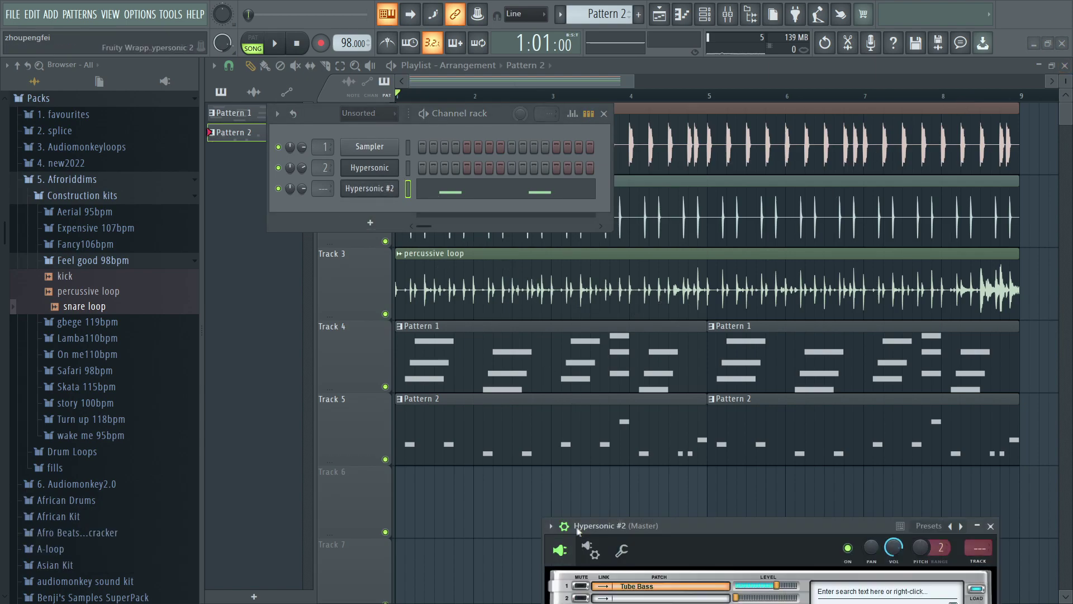
Route Hypersonic #2 to mixer track 3 and add a Fruity Compressor in its first effect slot.
click(551, 526)
click(777, 371)
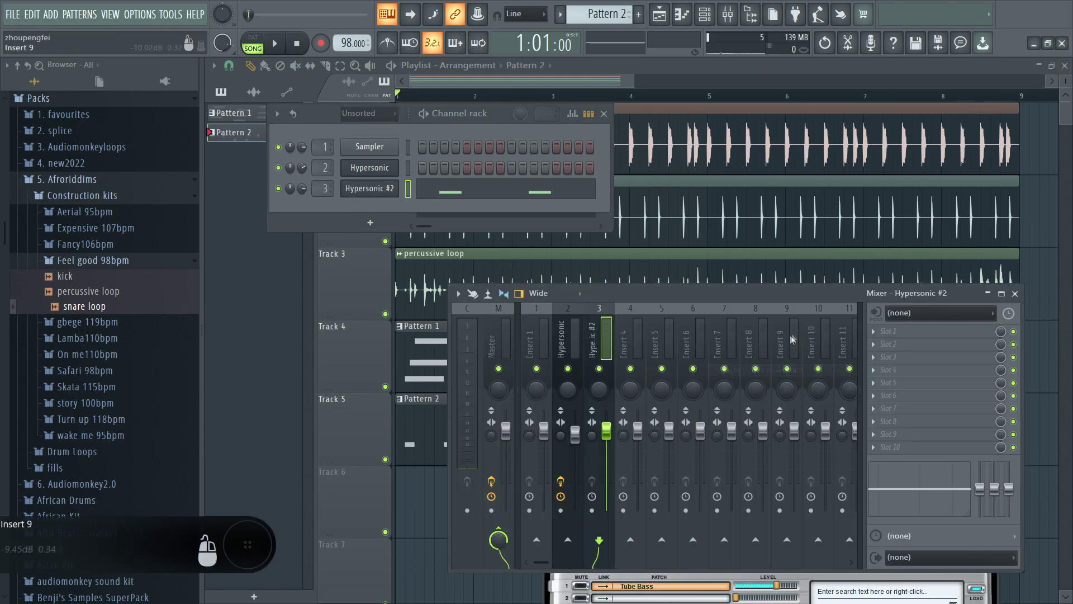
click(878, 332)
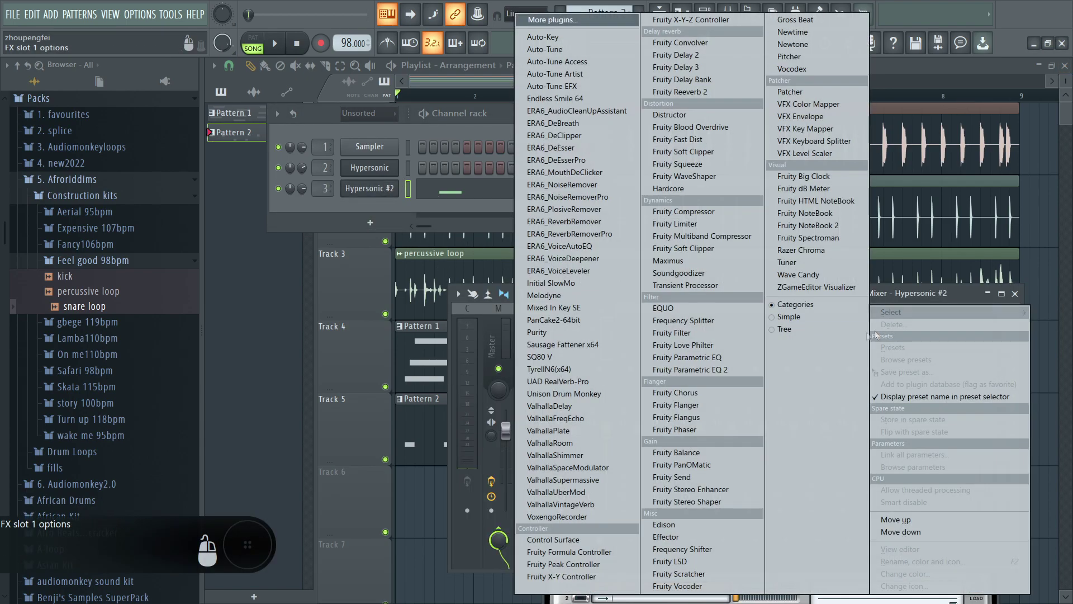
click(686, 212)
Load the Drums preset in the Fruity Compressor, lower the Hypersonic #2 mixer volume to 84%, and close the open windows over the playlist.
right_click(515, 119)
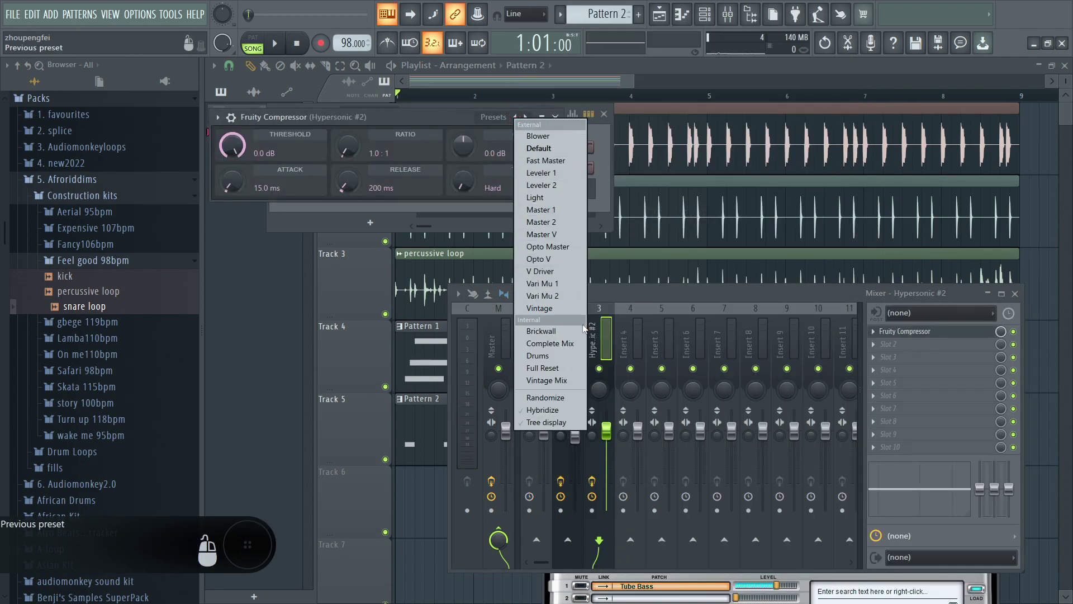
click(568, 360)
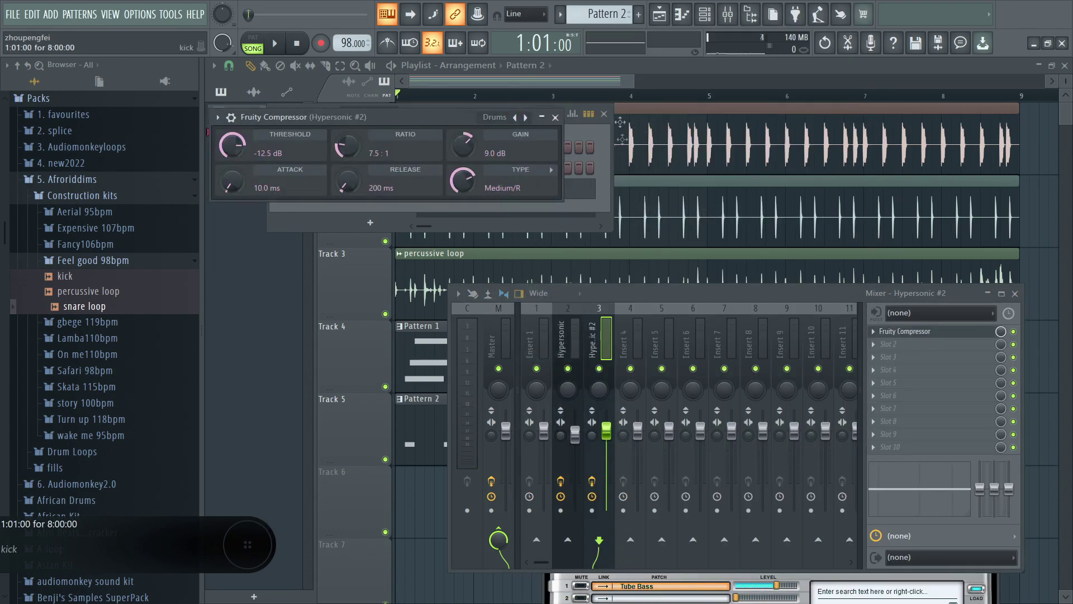
drag(607, 431, 607, 439)
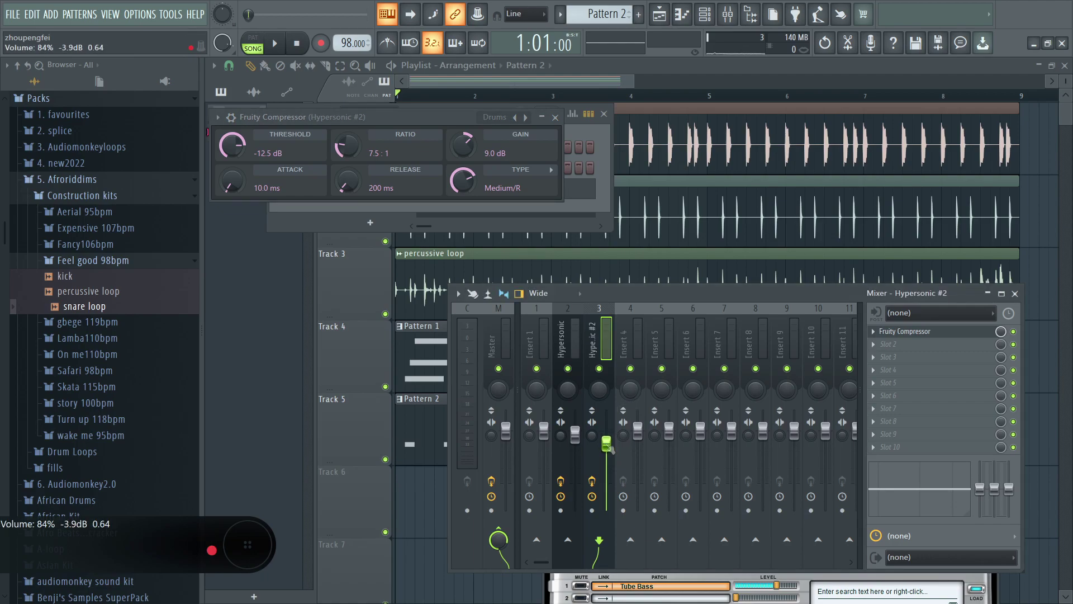
key(F12)
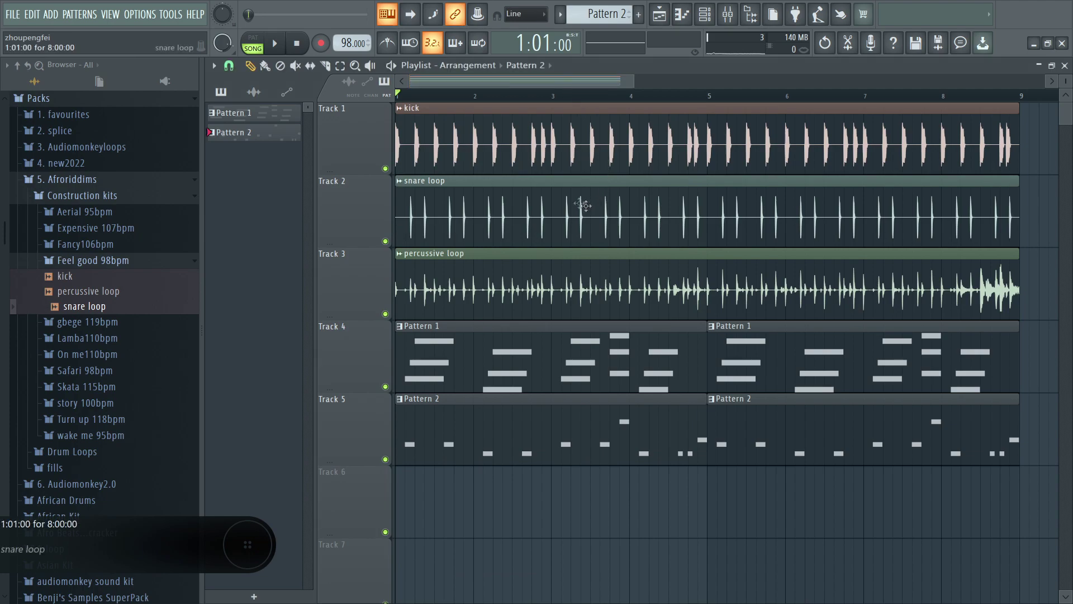
Switch to a new Pattern 3 and place it at the start of playlist Track 6.
scroll(618, 11, up, 1)
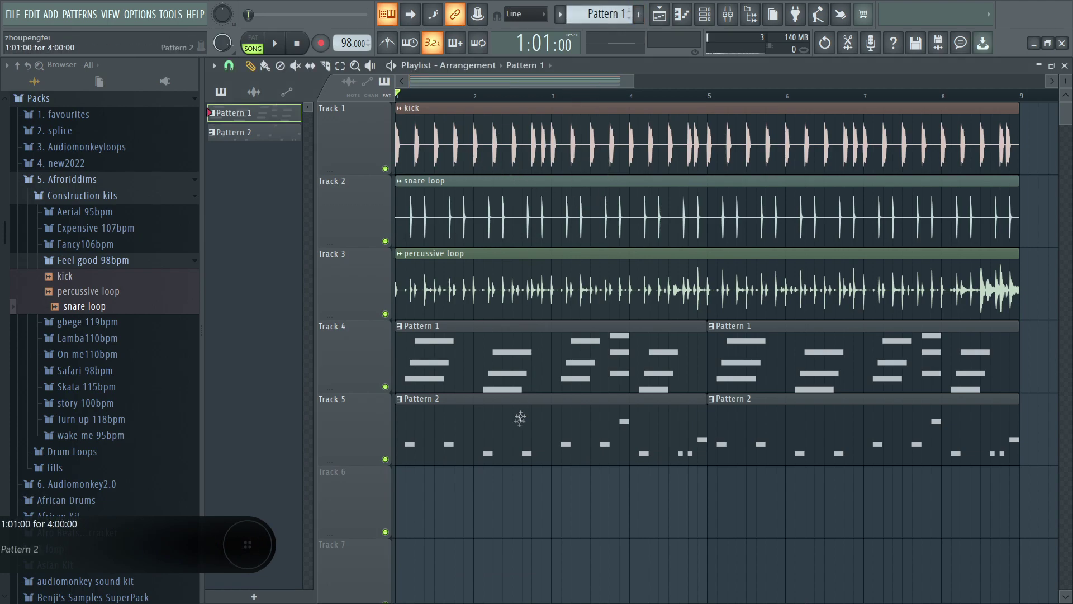
scroll(618, 17, down, 2)
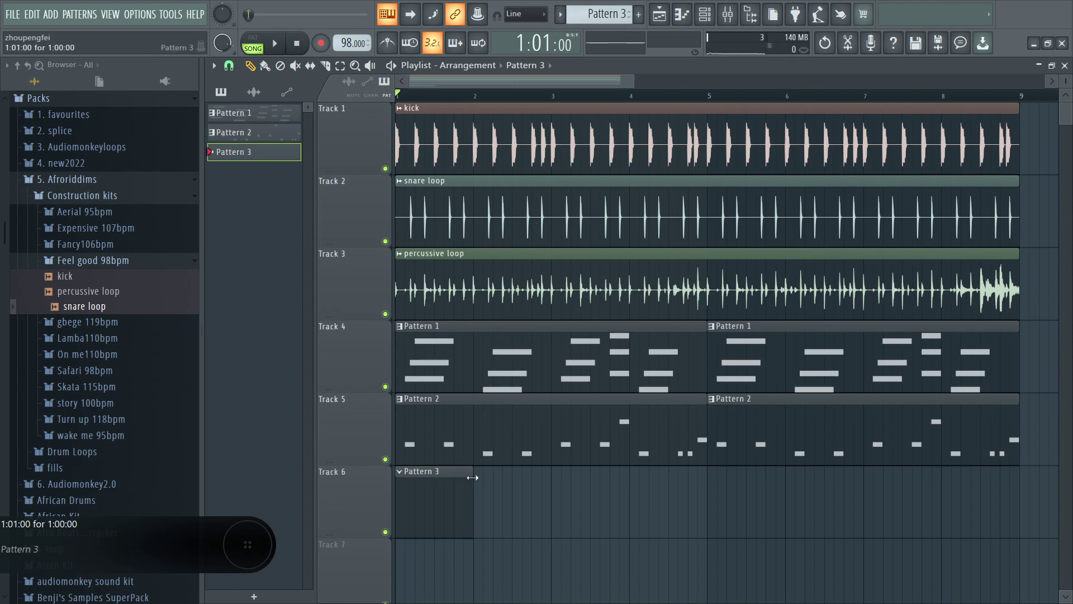
Extend the Pattern 3 clip on Track 6 to four bars and add a Sylenth1 instrument to the channel rack.
drag(472, 476, 682, 510)
double_click(612, 498)
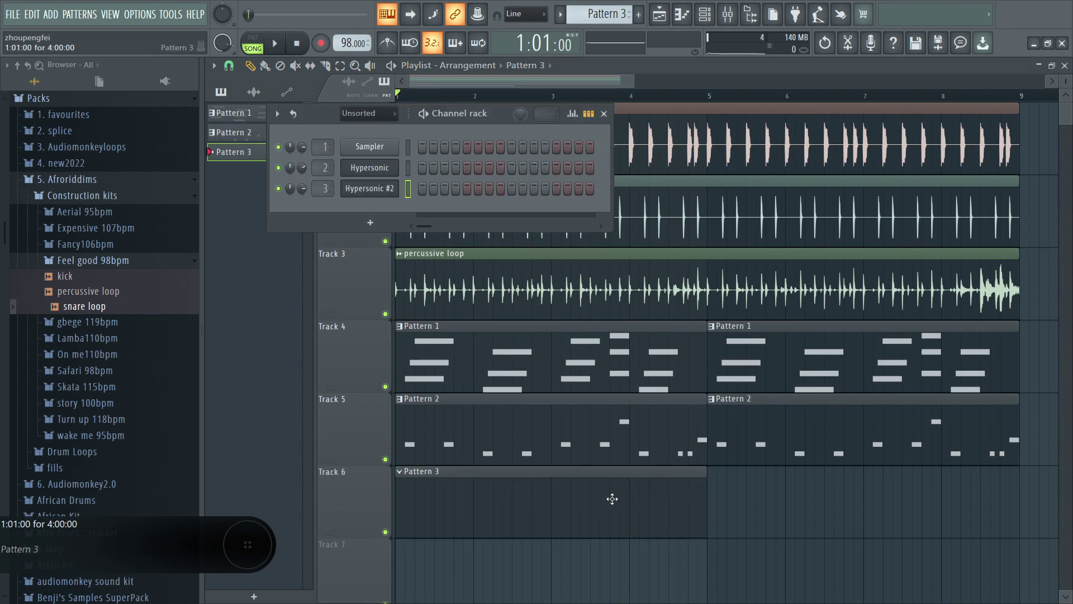
click(53, 15)
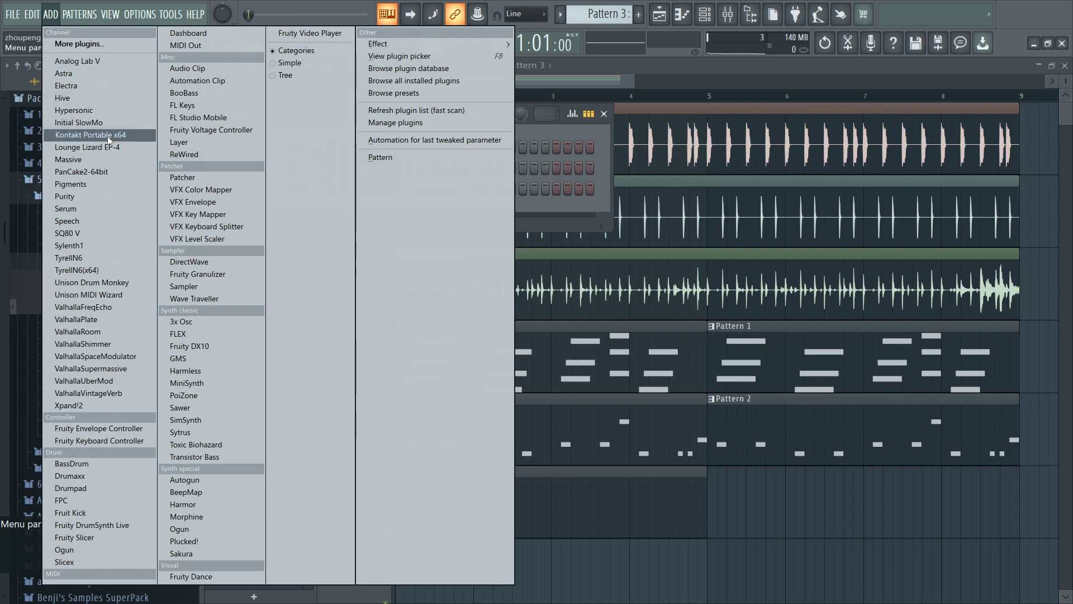
click(109, 245)
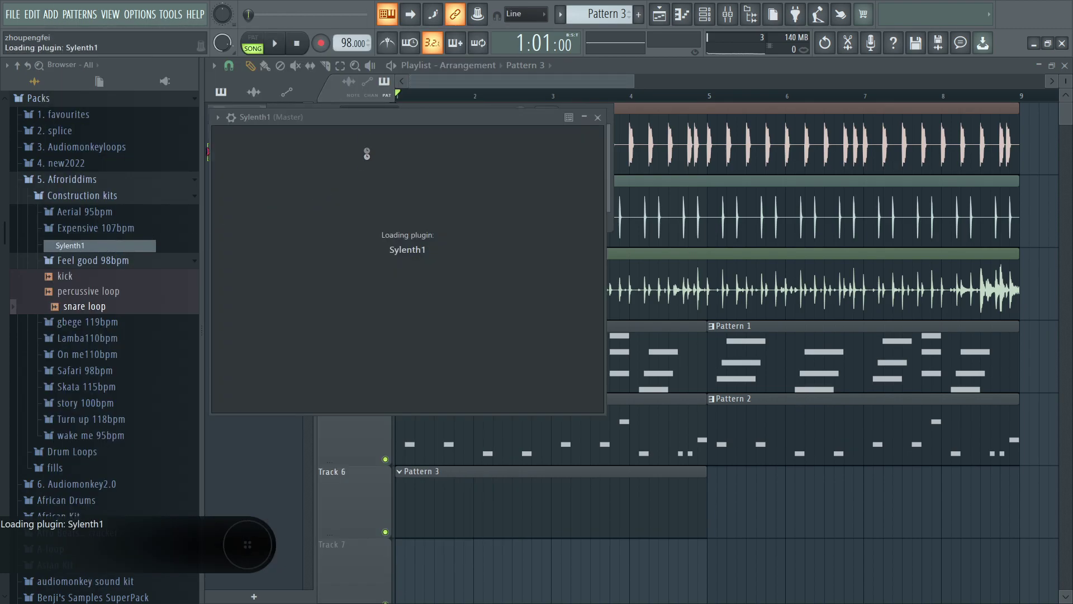
drag(375, 130, 398, 126)
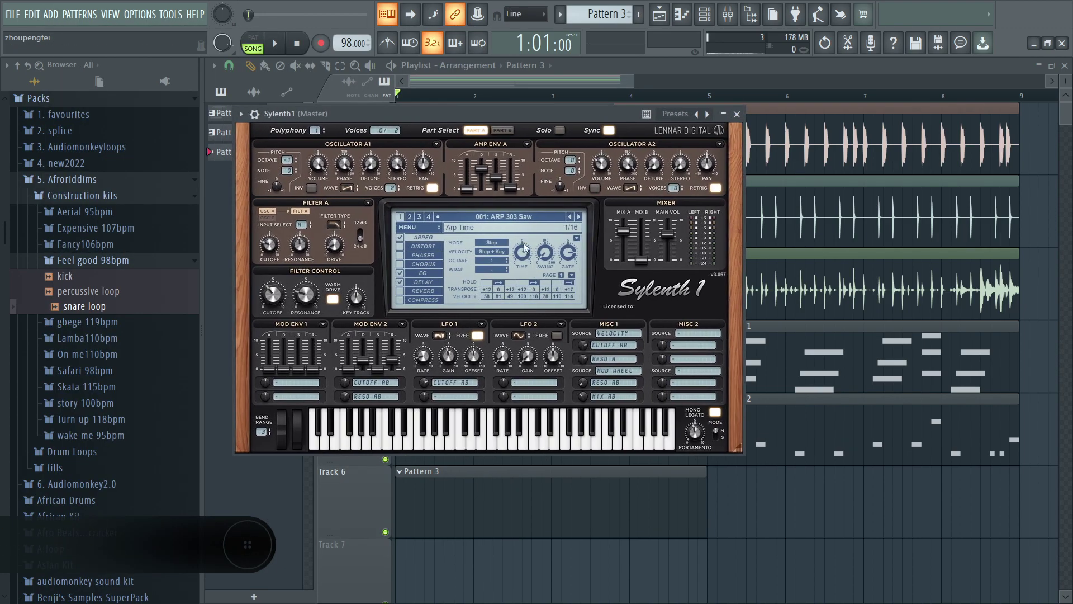
Audition Sylenth1's lead presets starting from 040: LD Ampere and load 052: LD Follow.
click(509, 219)
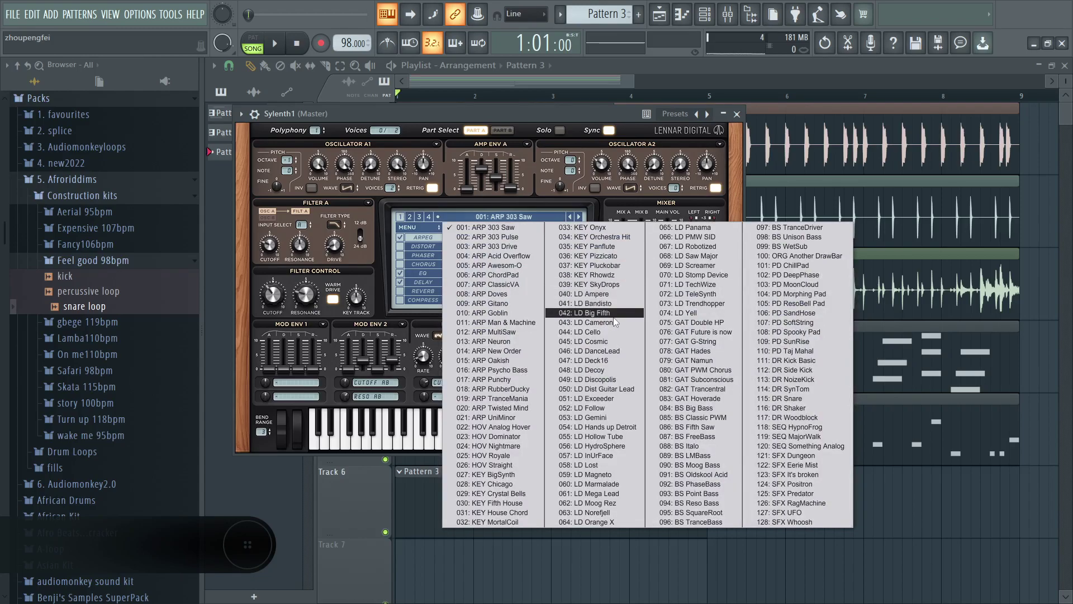
click(610, 294)
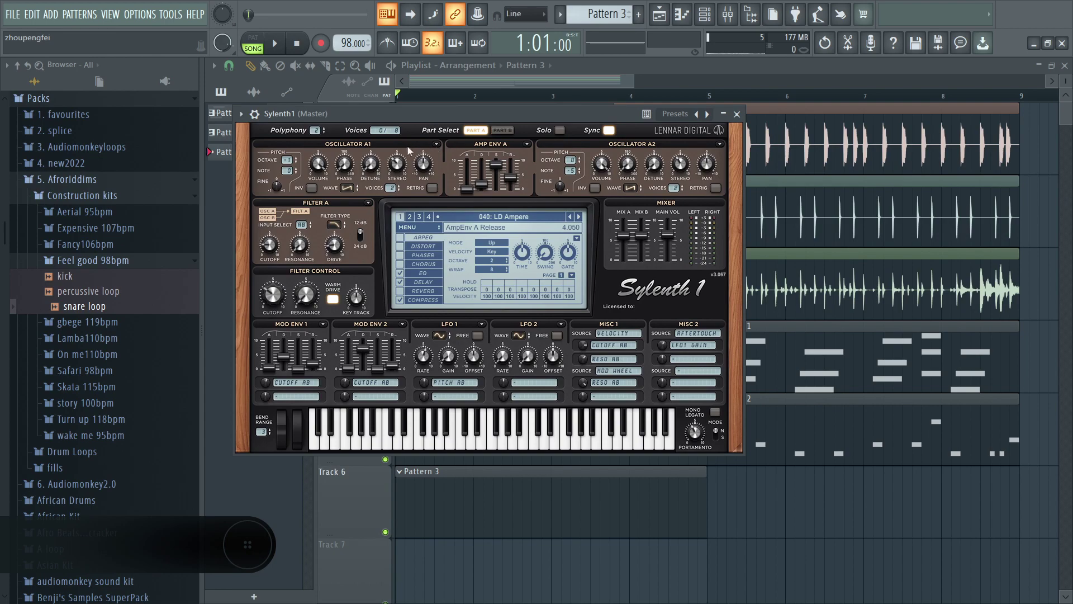
drag(588, 115, 573, 115)
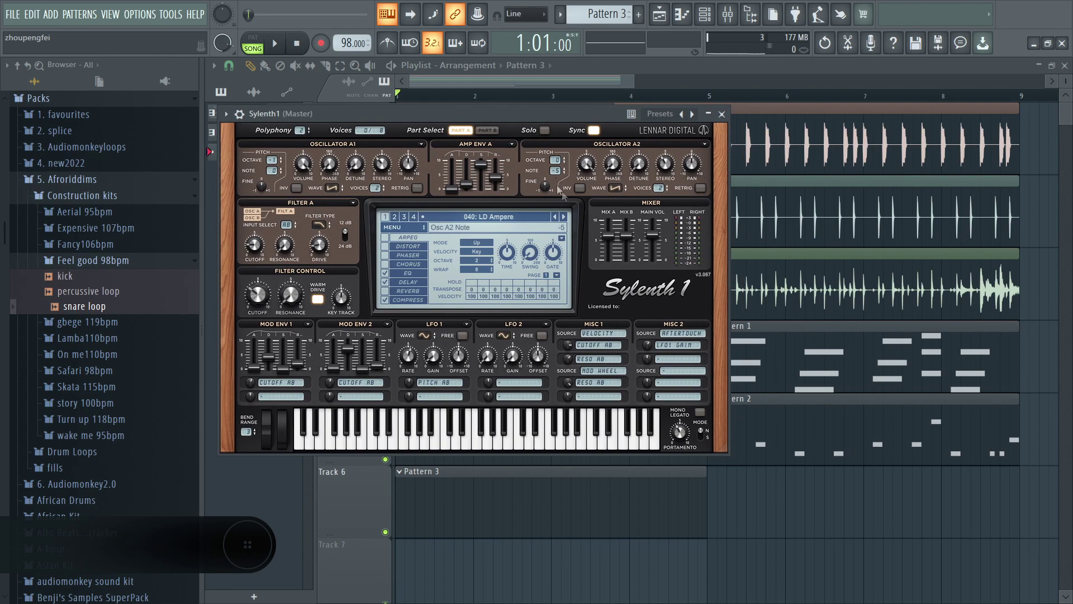
click(565, 217)
click(565, 217)
click(564, 217)
click(564, 217)
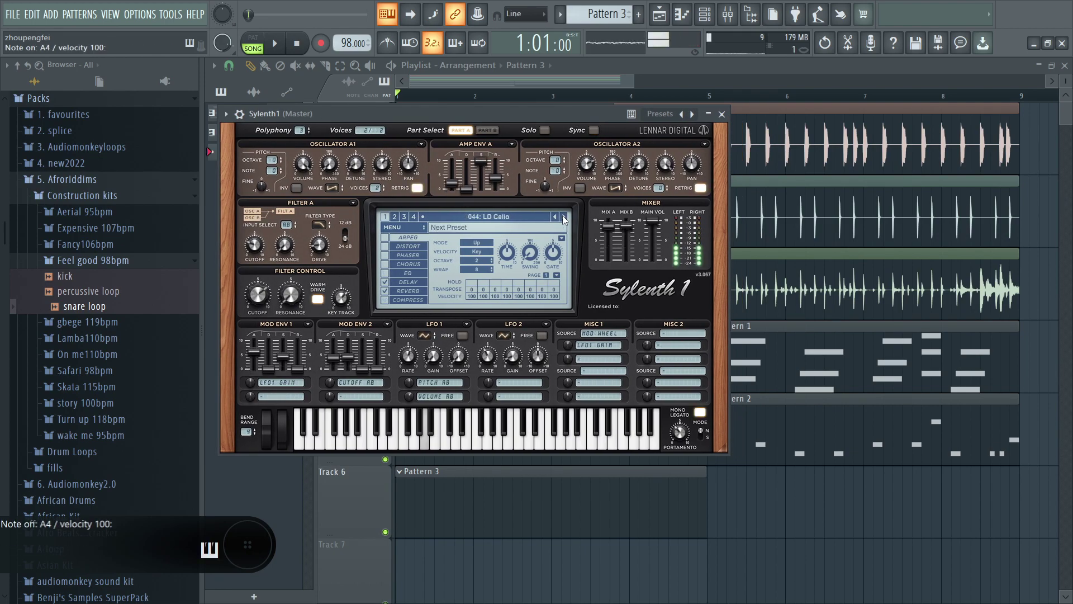
click(564, 218)
click(565, 216)
click(564, 217)
click(564, 217)
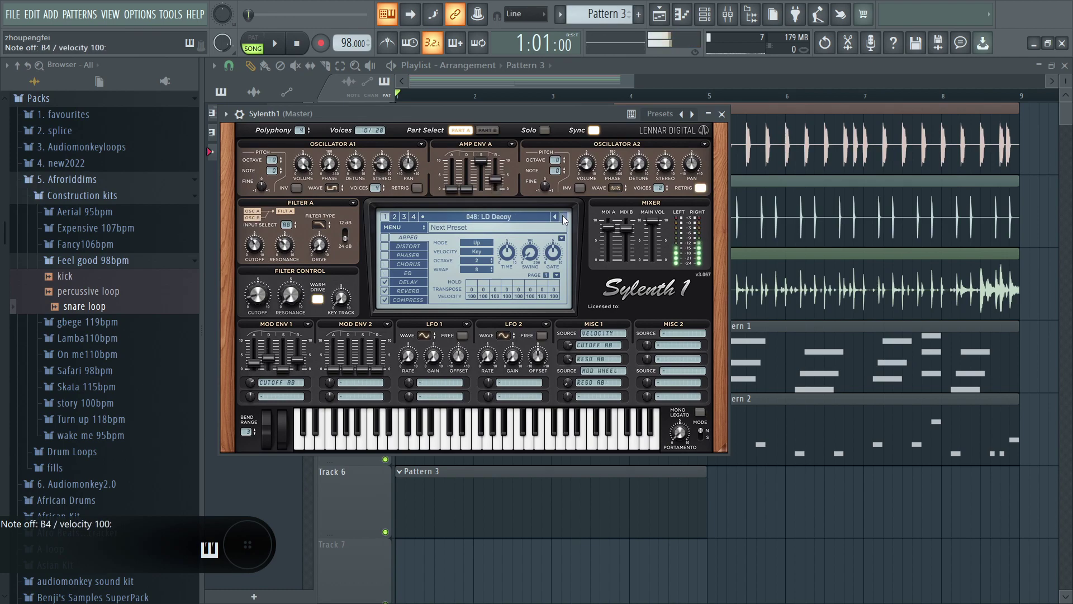
click(564, 217)
click(564, 217)
click(565, 217)
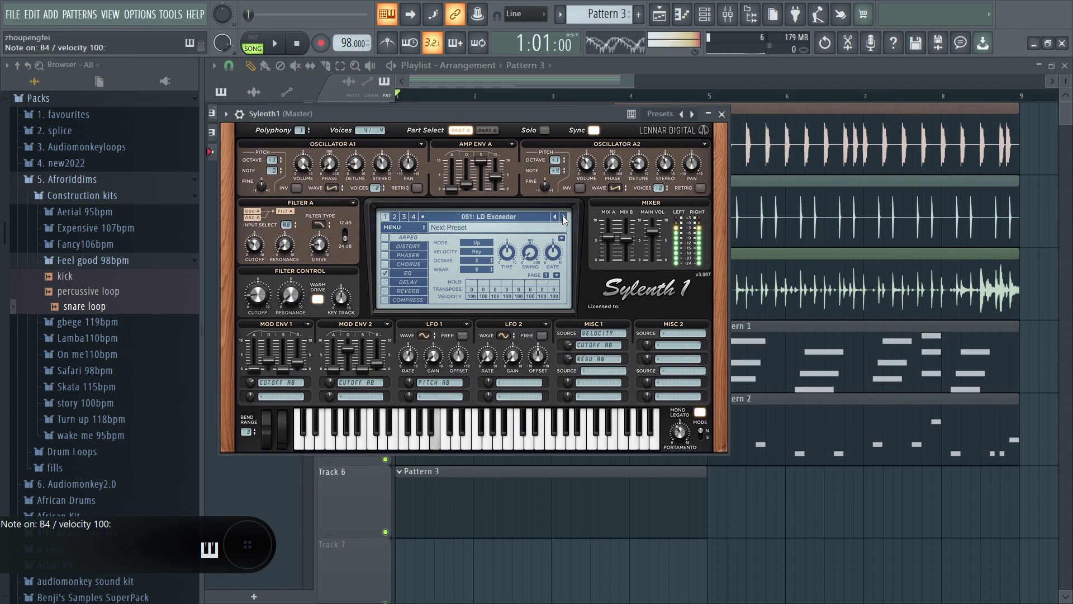
click(564, 217)
Lower Sylenth1's channel volume while trying it against the arrangement, and close the open windows over the playlist.
key(space)
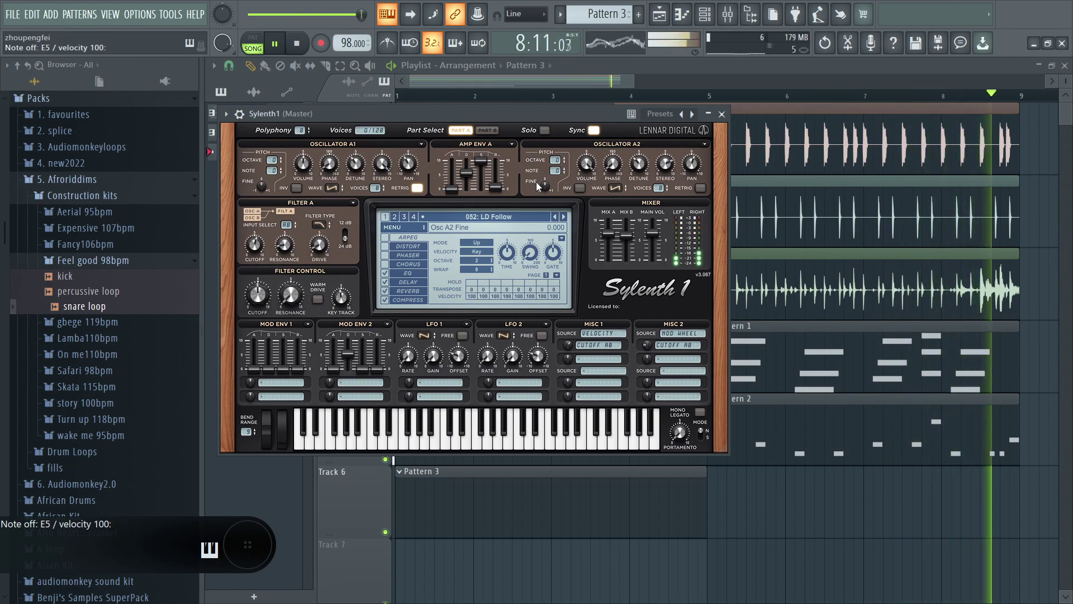
click(240, 114)
scroll(626, 137, down, 5)
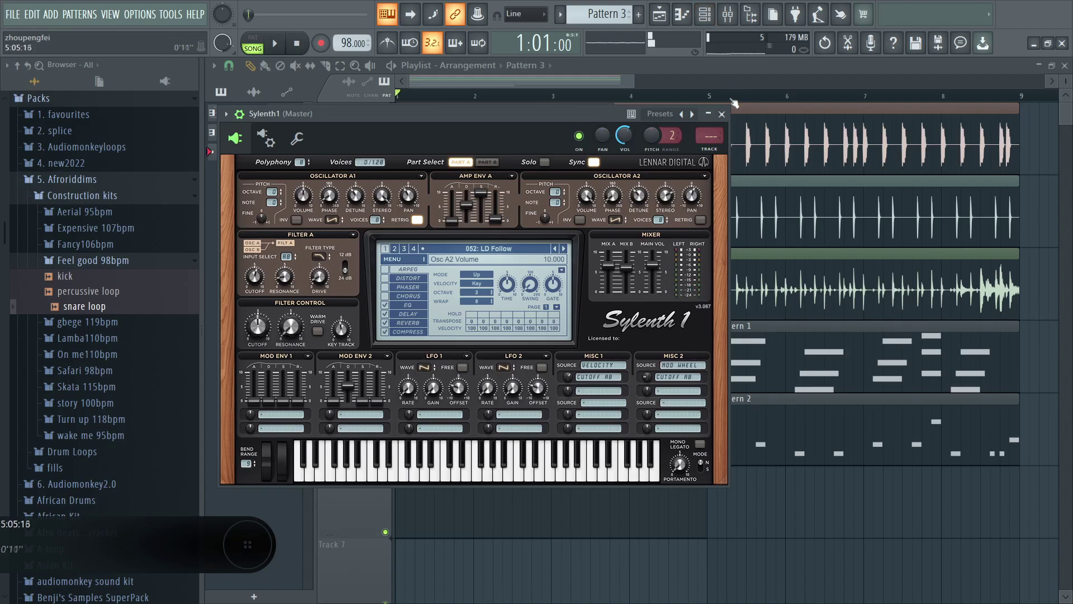
click(722, 114)
key(F6)
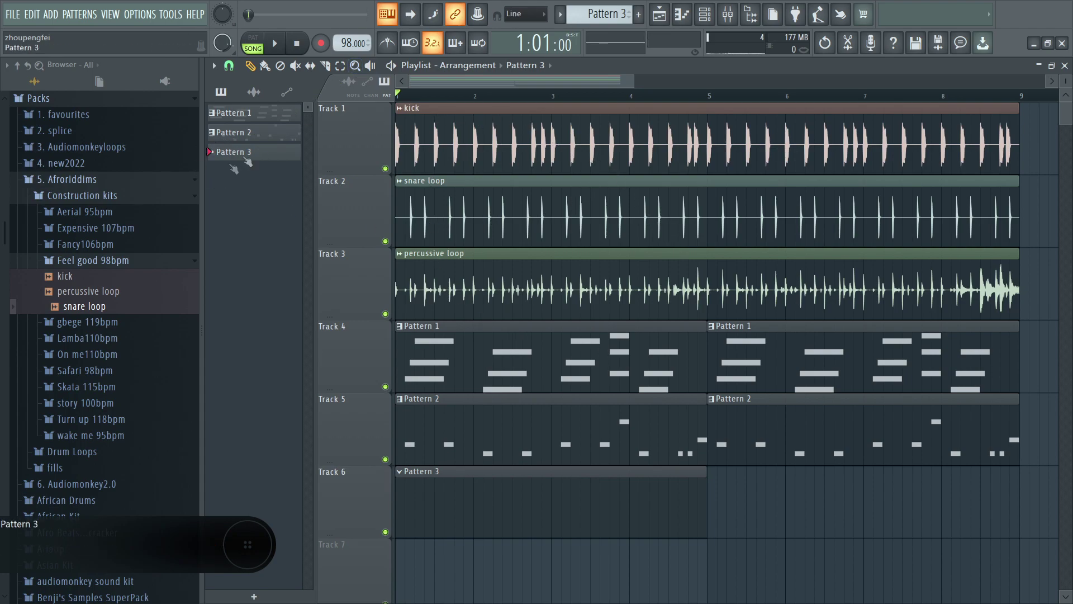
Collapse the Feel good 98bpm folder and clear all clips from the playlist.
click(127, 260)
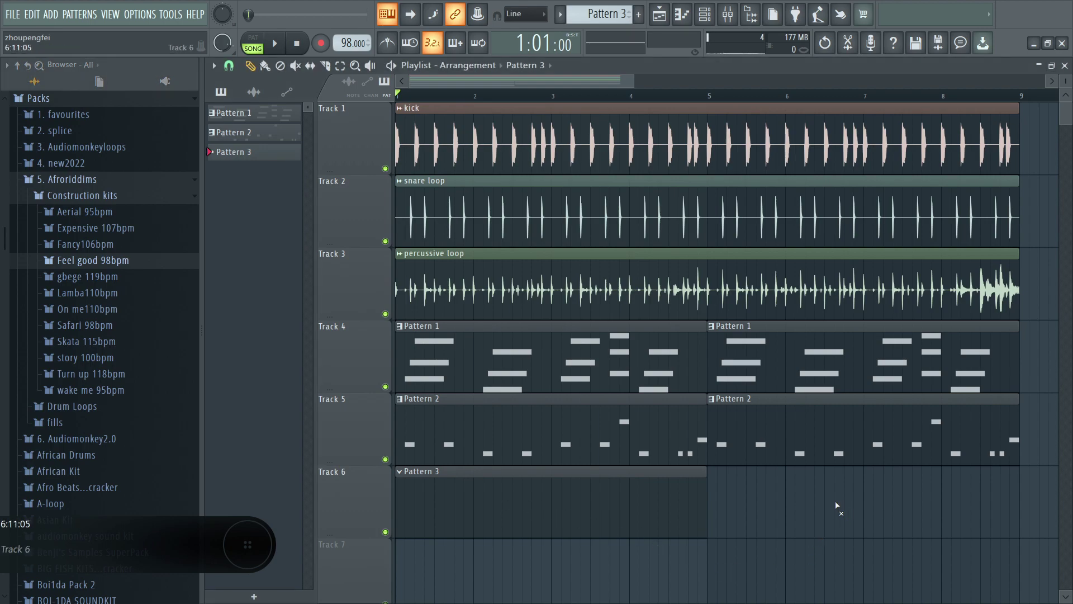
mouse_move(821, 468)
mouse_down()
mouse_move(766, 246)
mouse_move(559, 336)
mouse_move(559, 403)
mouse_move(837, 135)
mouse_move(726, 496)
mouse_move(477, 547)
mouse_move(94, 275)
mouse_up()
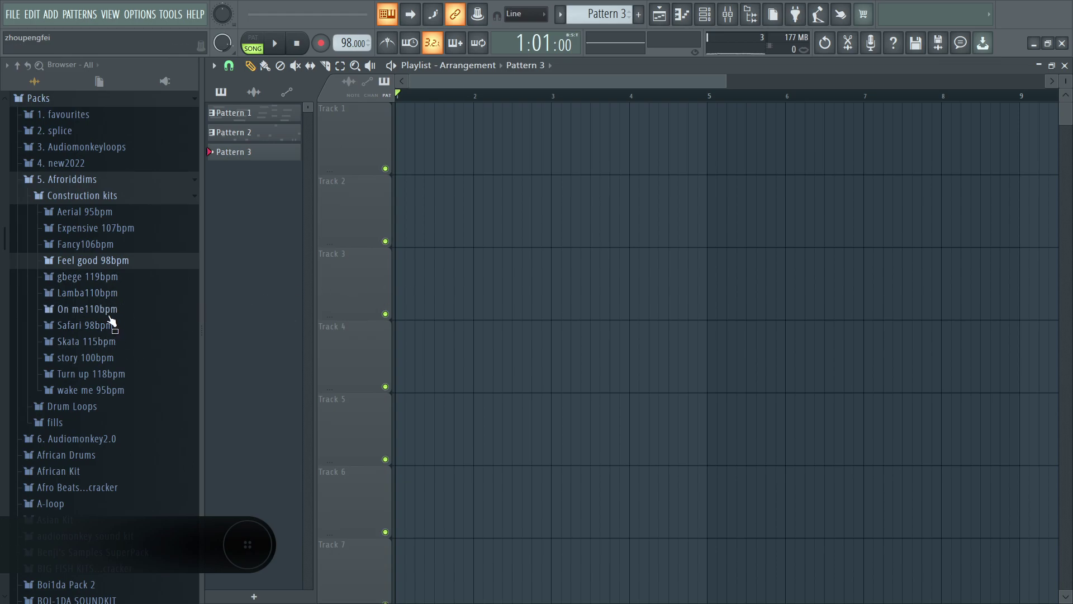
Place the kick from the gbege 119bpm kit at the start of Track 1 and set the tempo to 119 BPM.
scroll(108, 319, down, 5)
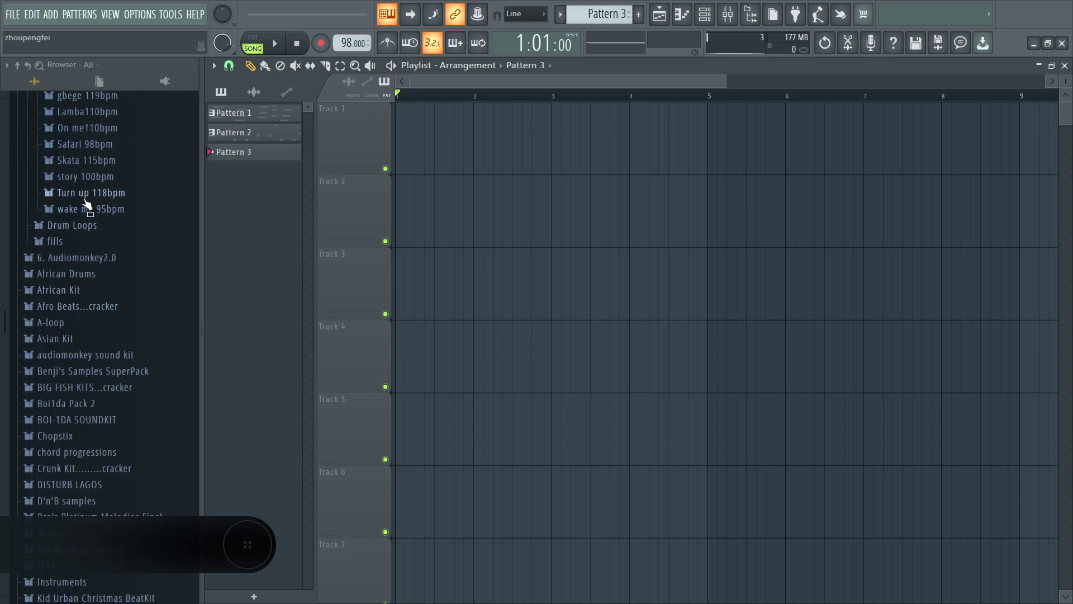
scroll(92, 199, up, 3)
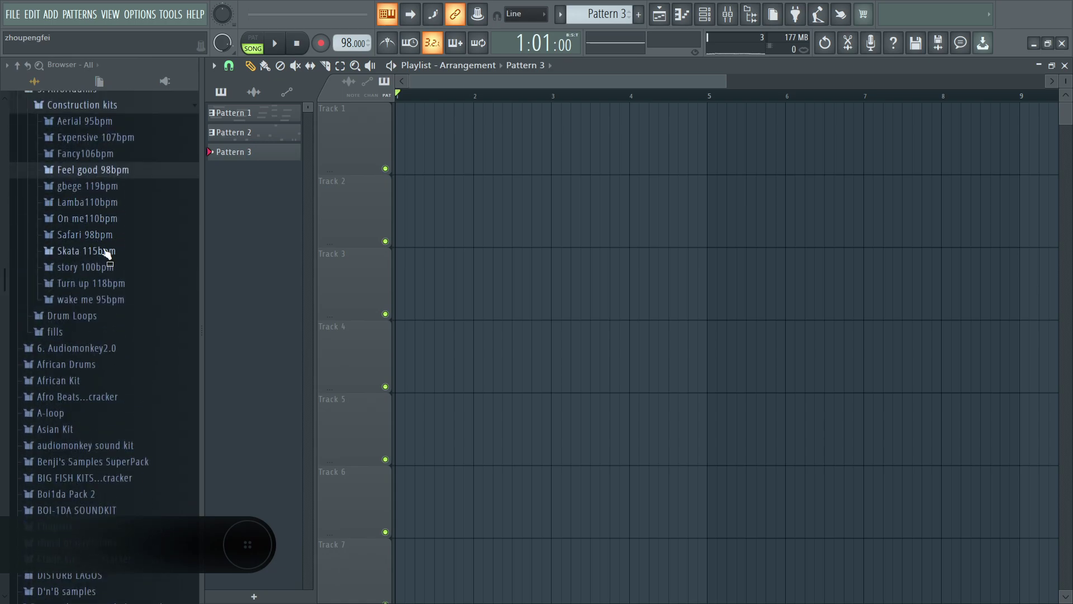
click(118, 187)
click(132, 217)
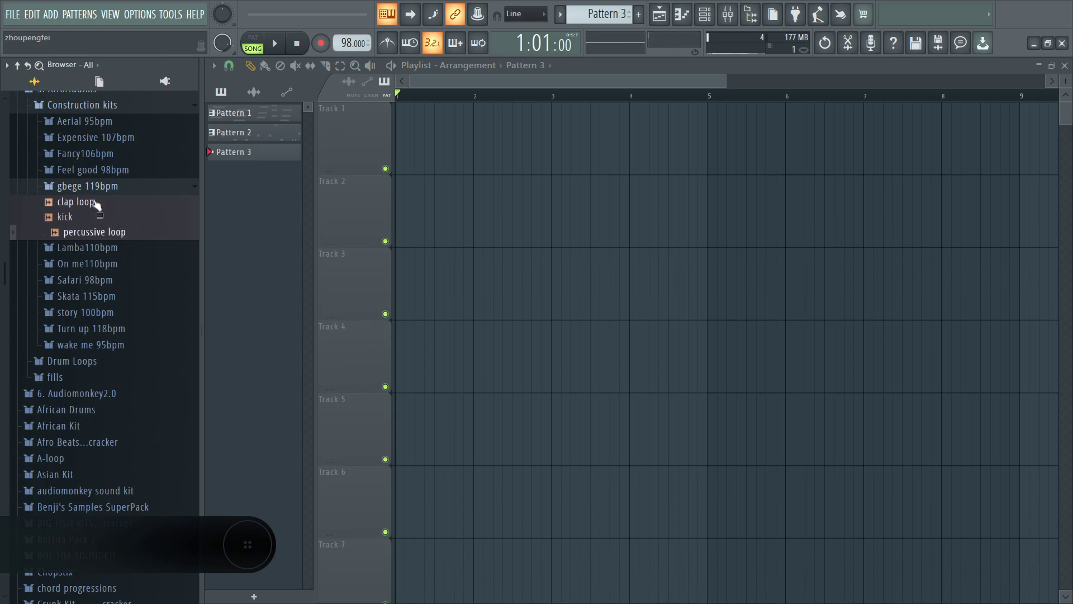
drag(98, 223, 399, 128)
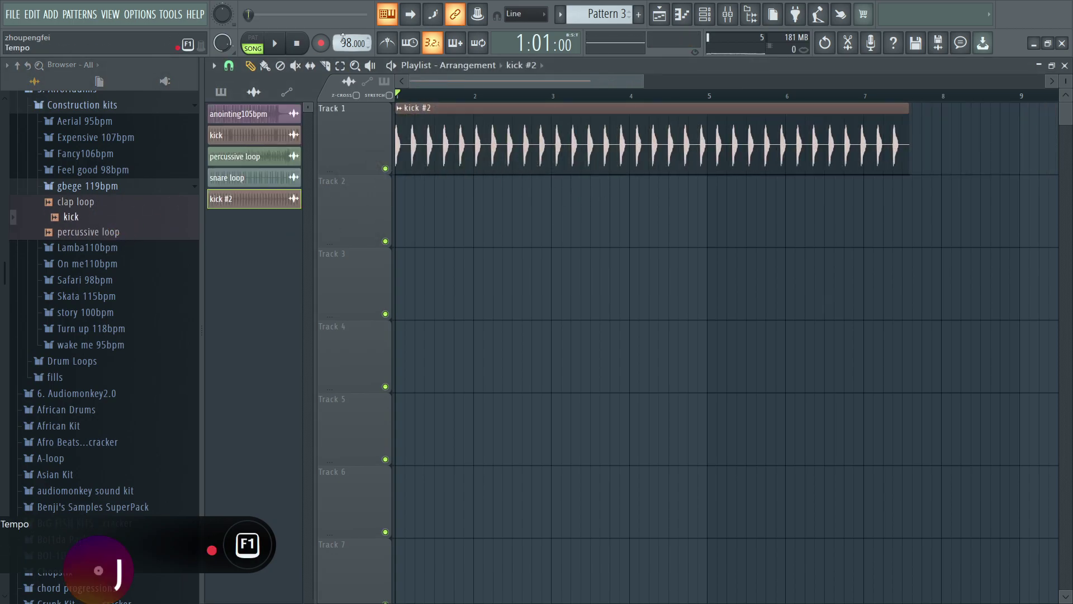
drag(351, 43, 351, 34)
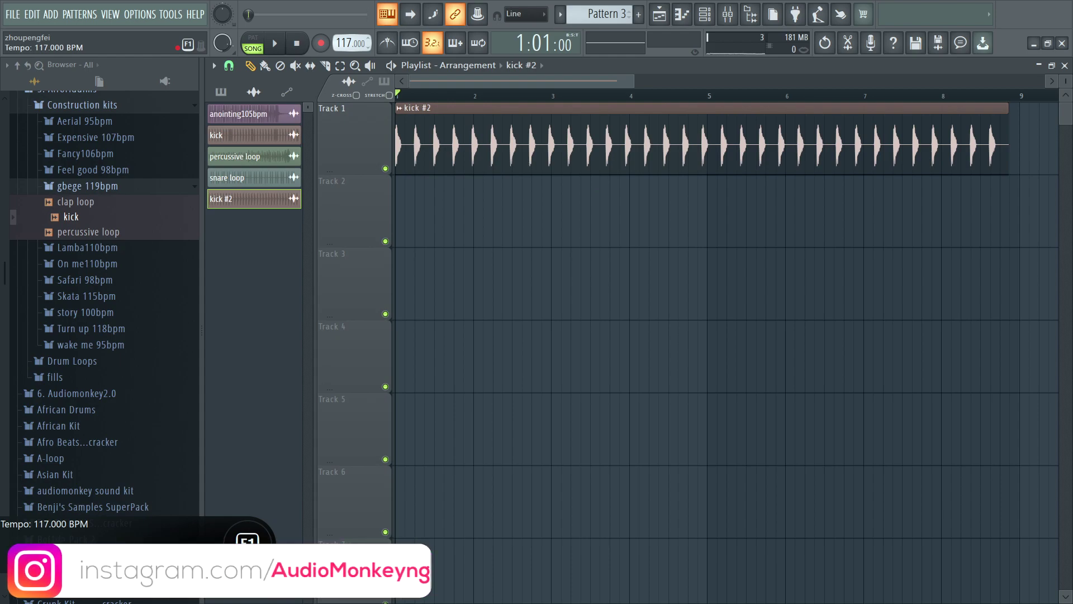
Place the gbege 119bpm percussive loop on Track 2 and the clap loop on Track 3, both starting at bar 1.
drag(94, 234, 544, 224)
drag(614, 210, 327, 207)
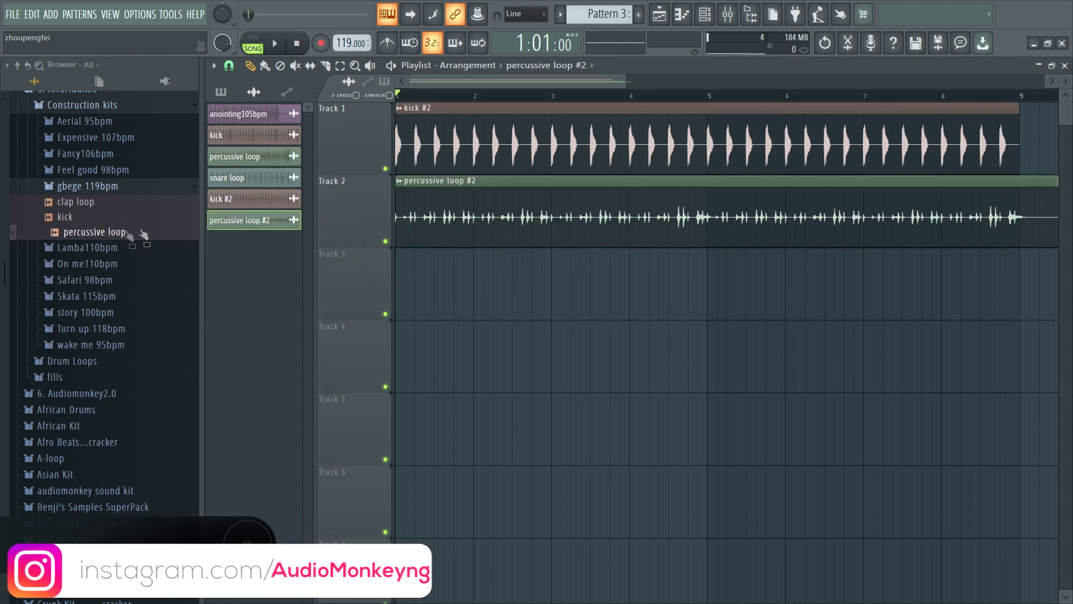
drag(91, 208, 539, 285)
drag(621, 283, 479, 282)
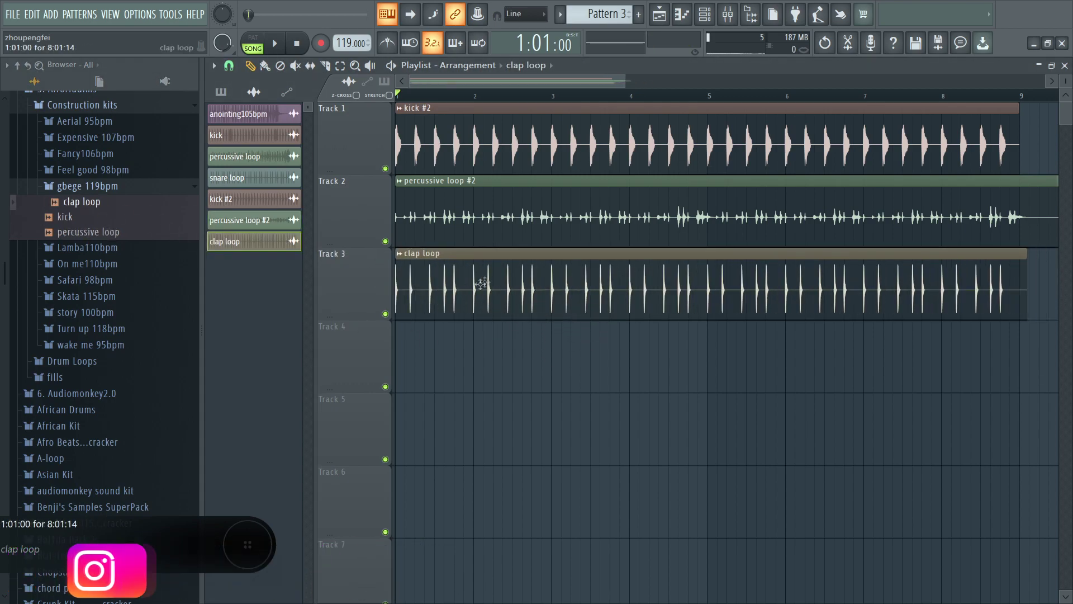
Normalize the clap loop sample, start playback of the arrangement, and close the sample settings.
double_click(503, 279)
click(497, 316)
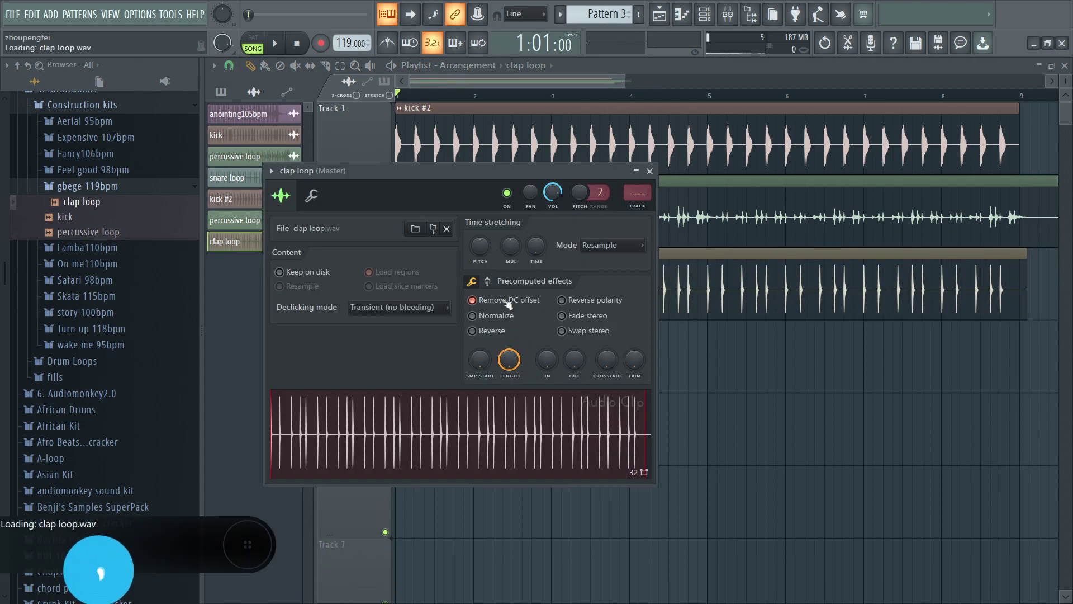
click(492, 330)
click(492, 331)
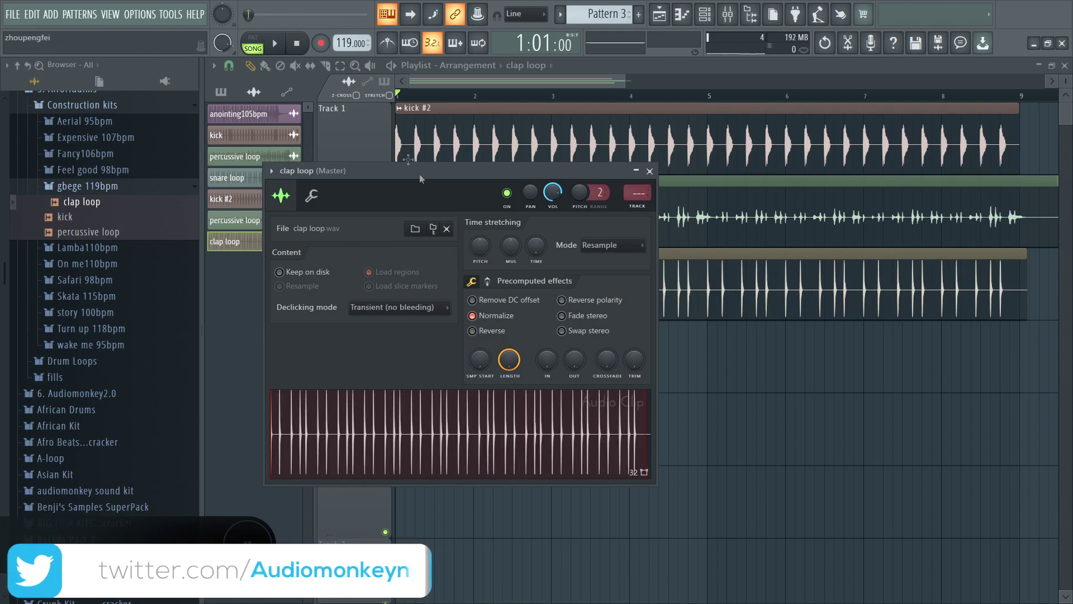
key(space)
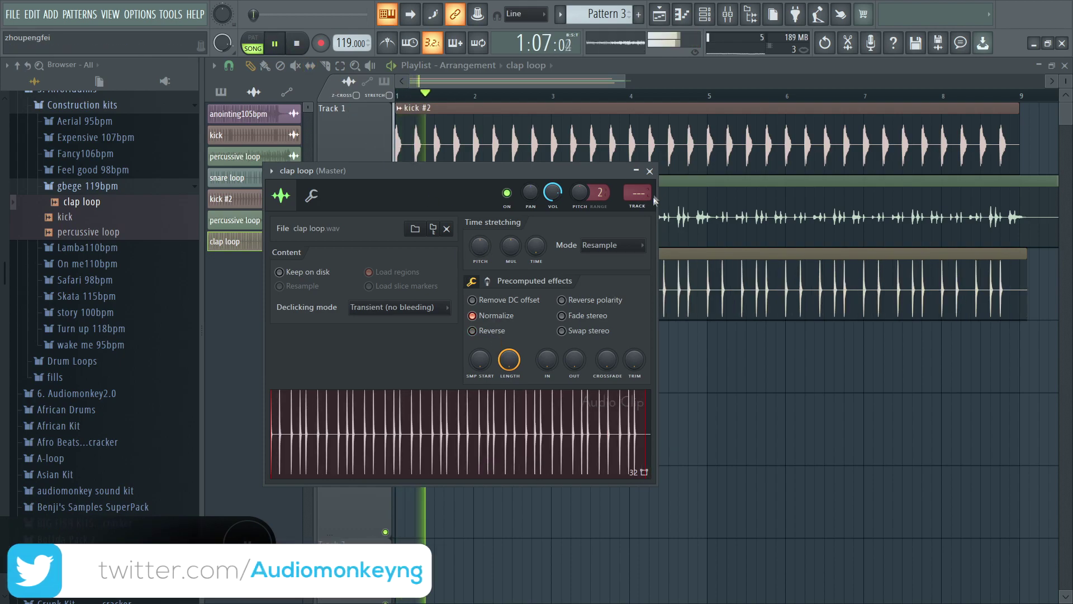
click(650, 171)
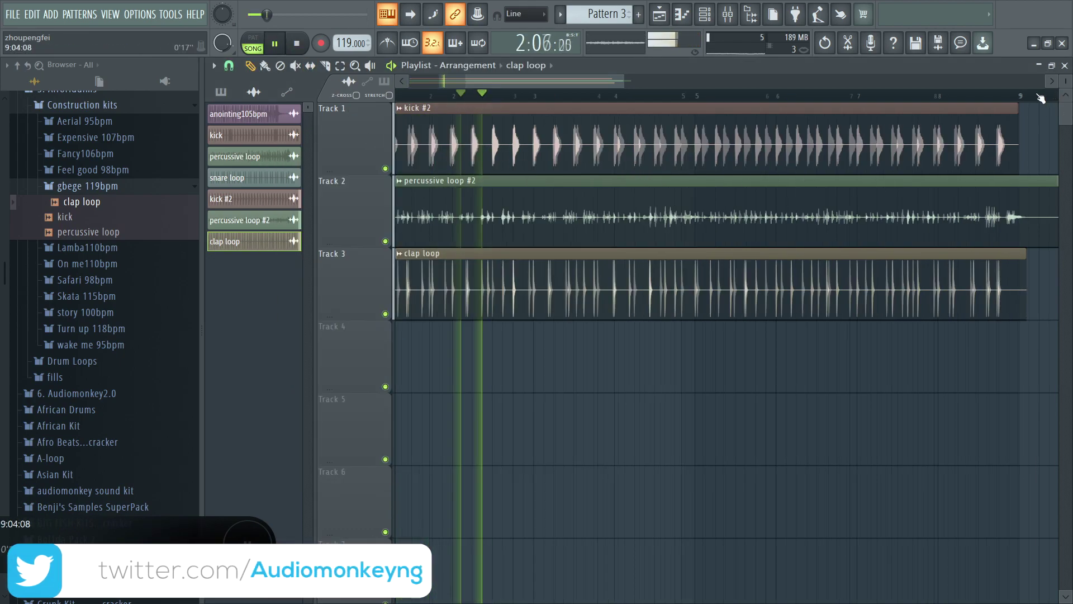
Trim the ends of the kick clip on Track 1 and the clap loop clip on Track 3 to bar 9.
scroll(1038, 99, up, 10)
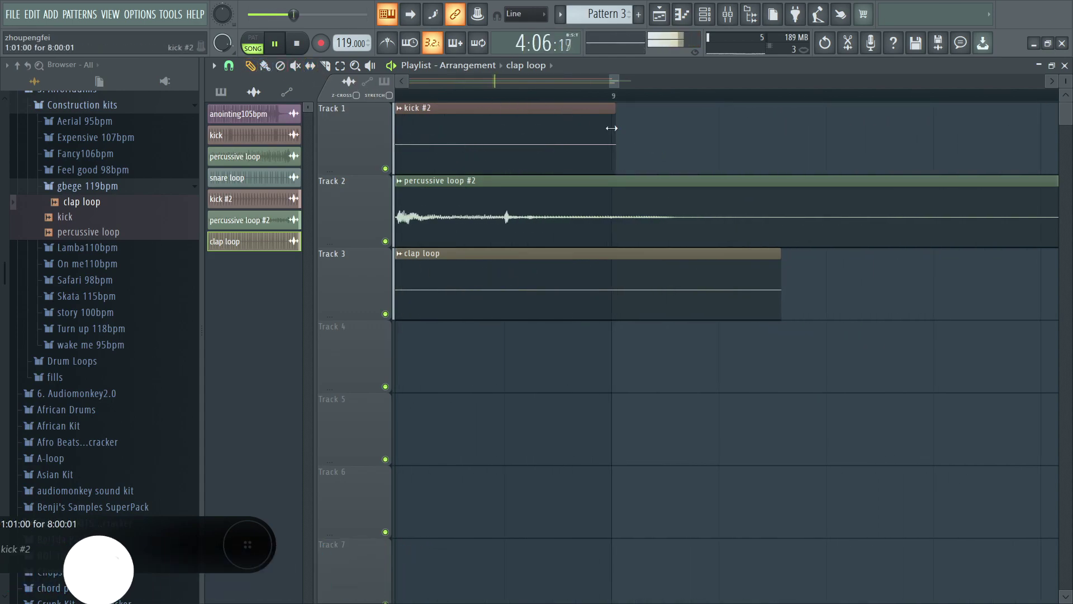
drag(615, 115, 611, 140)
drag(775, 280, 605, 261)
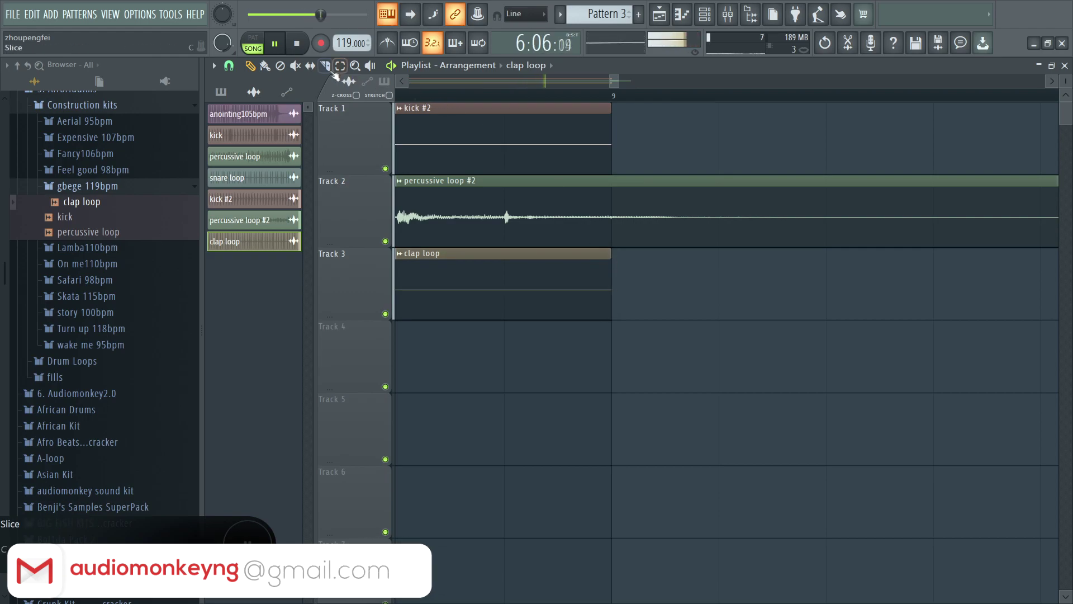
Slice the percussive loop on Track 2 at bar 9 and delete the part after the cut.
click(613, 244)
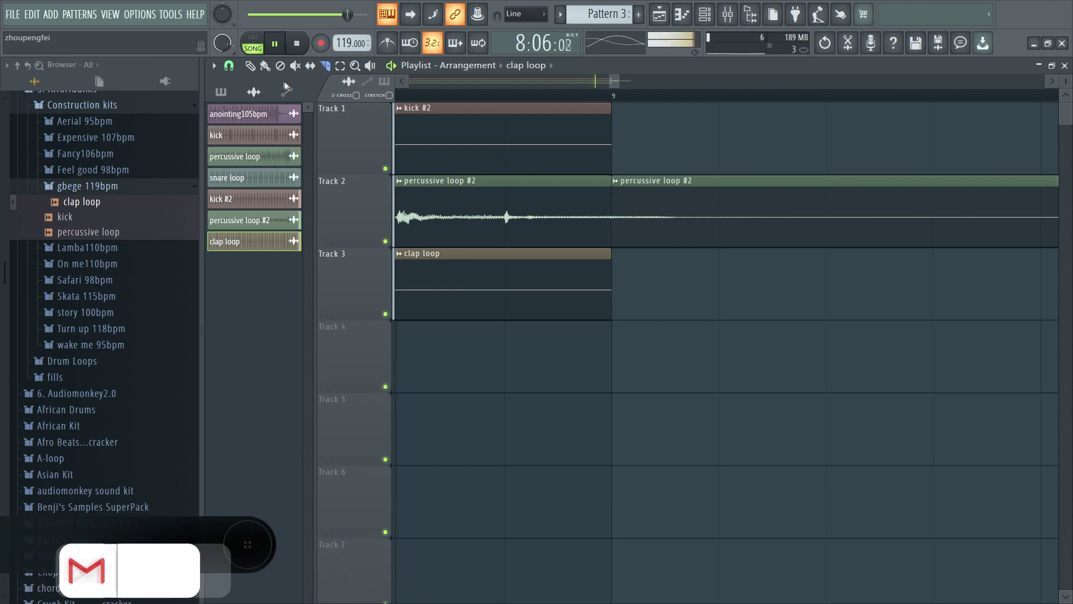
key(p)
click(706, 215)
right_click(705, 216)
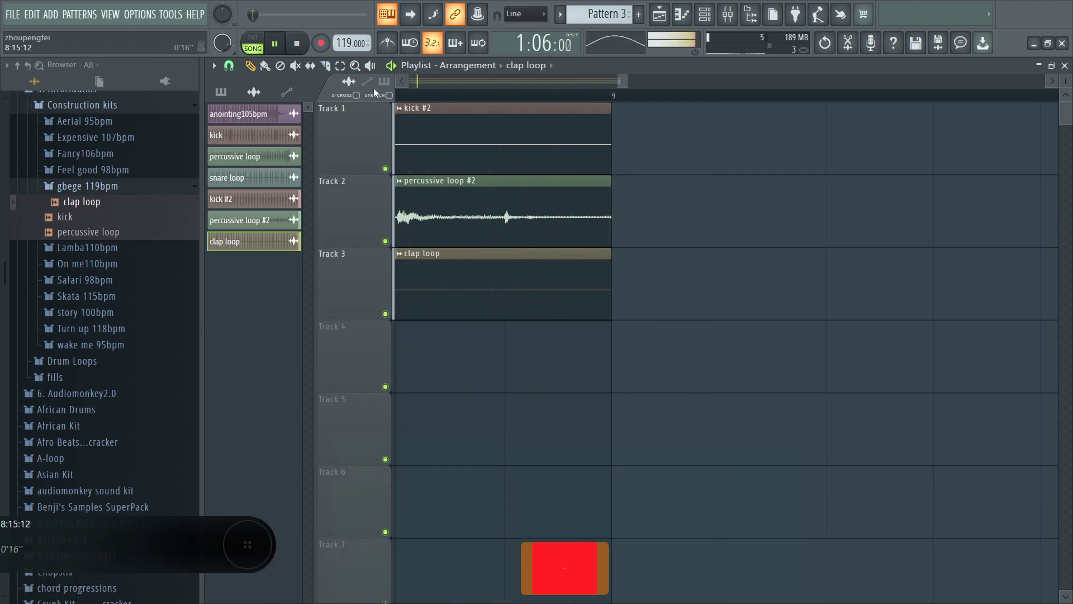
Switch to Pattern 3, place it at the start of playlist Track 4, and extend the clip to four bars.
click(354, 66)
click(549, 185)
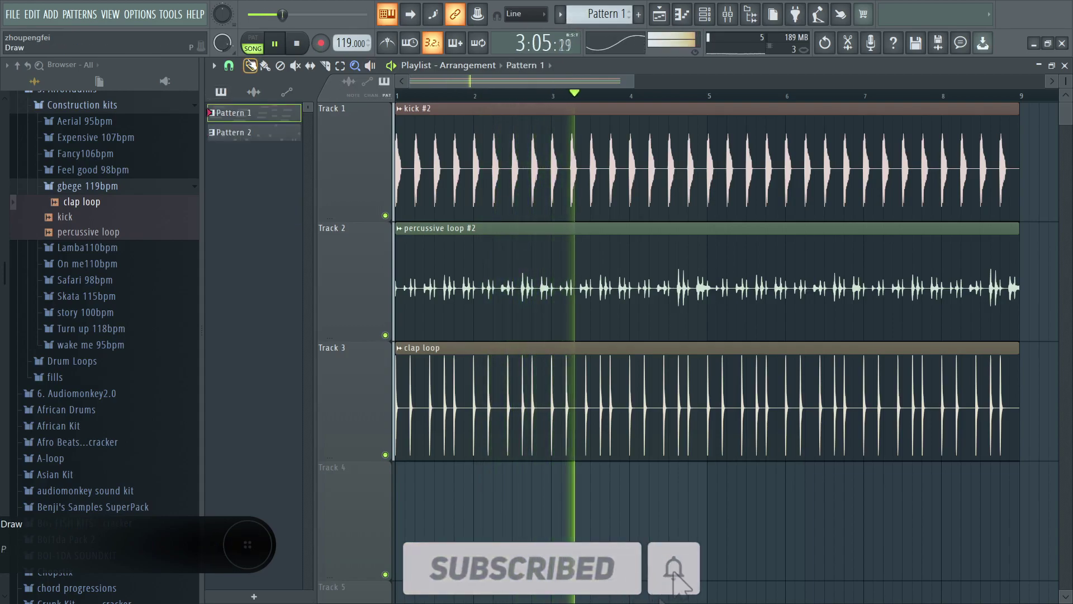
scroll(595, 17, up, 1)
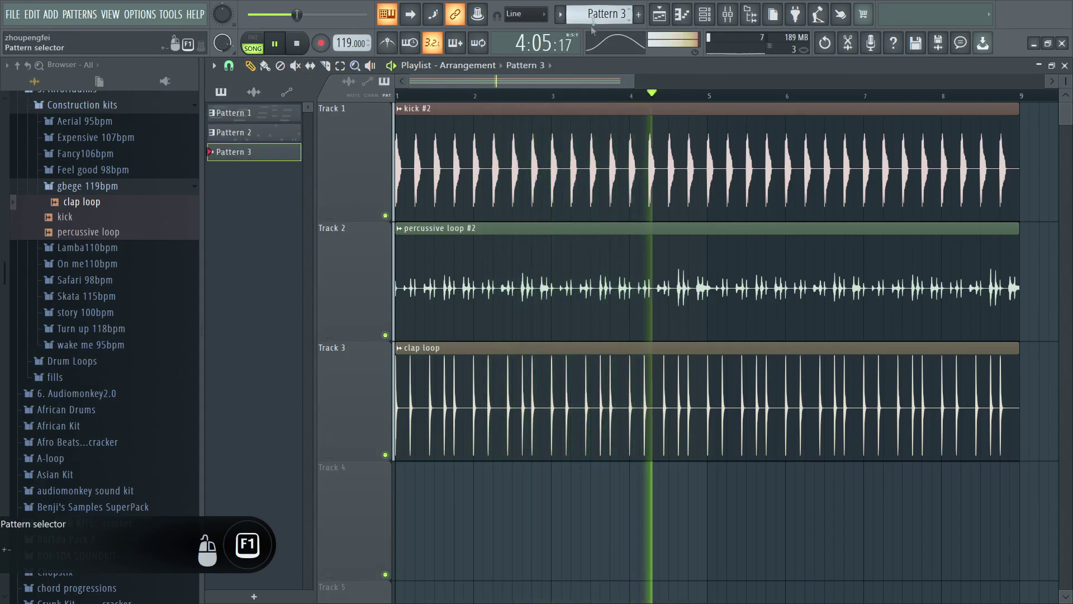
drag(254, 152, 303, 483)
drag(473, 496, 701, 495)
Open Sylenth1 from Pattern 3's channel rack, set its channel volume to about 59%, and move its window clear of the rack.
double_click(666, 491)
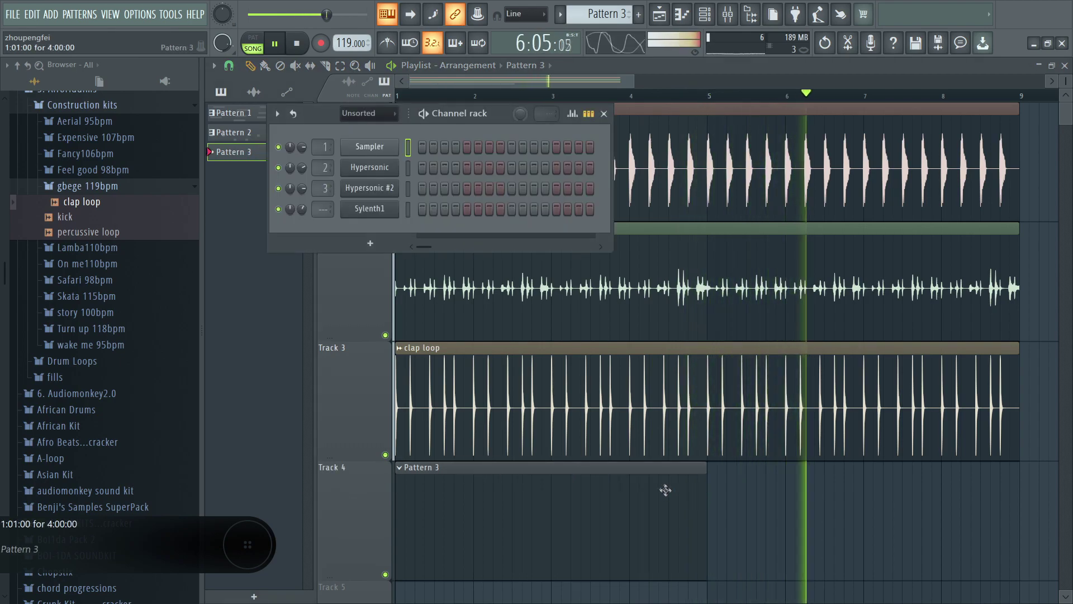
click(374, 209)
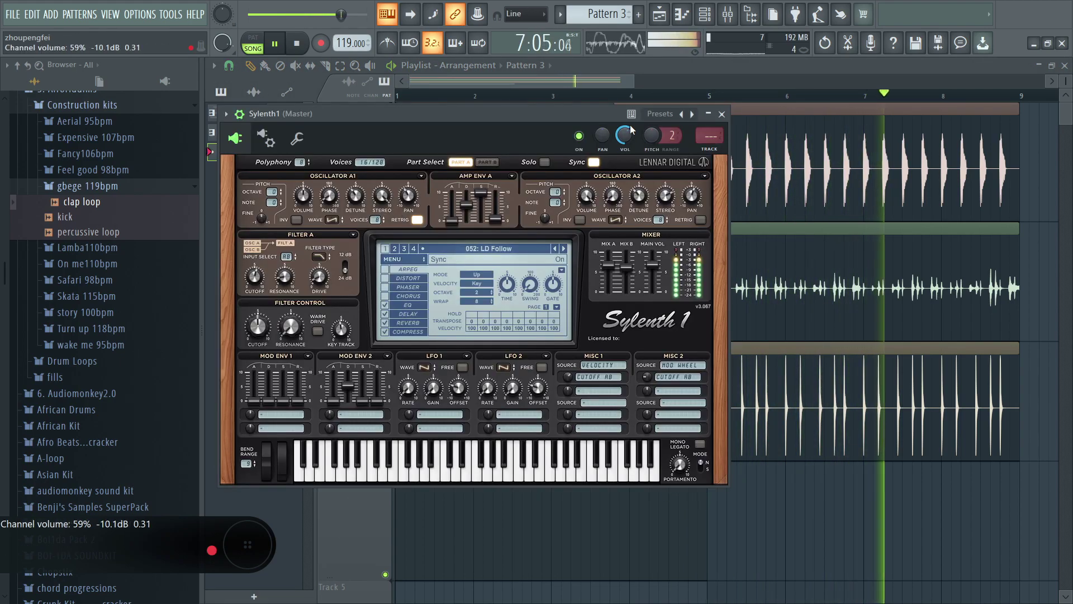
drag(570, 108, 700, 93)
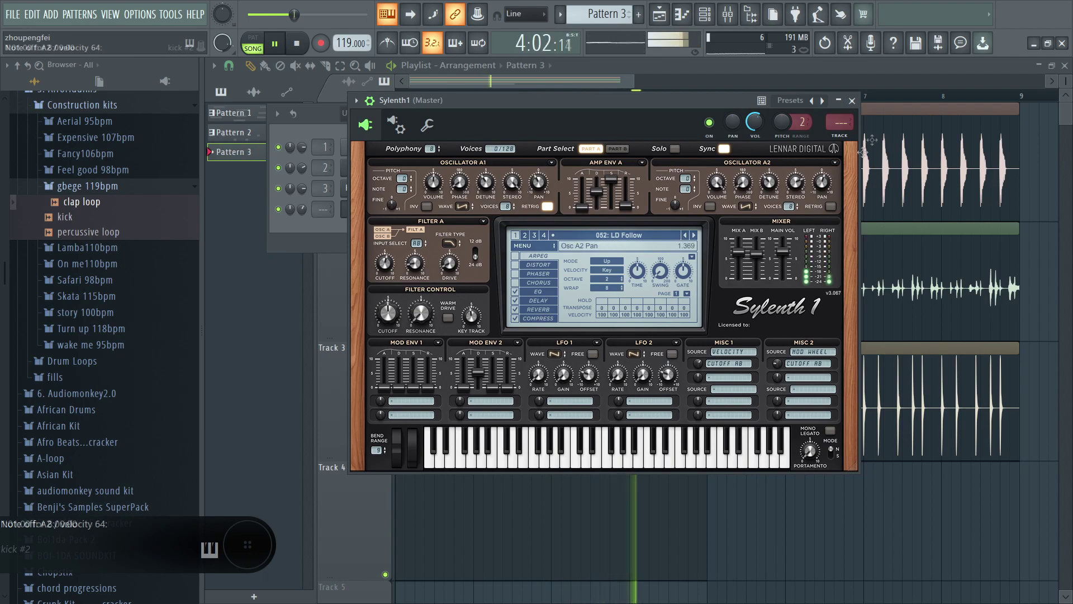
Close the Sylenth1 window and collapse the gbege 119bpm folder under Construction kits in the browser.
click(859, 103)
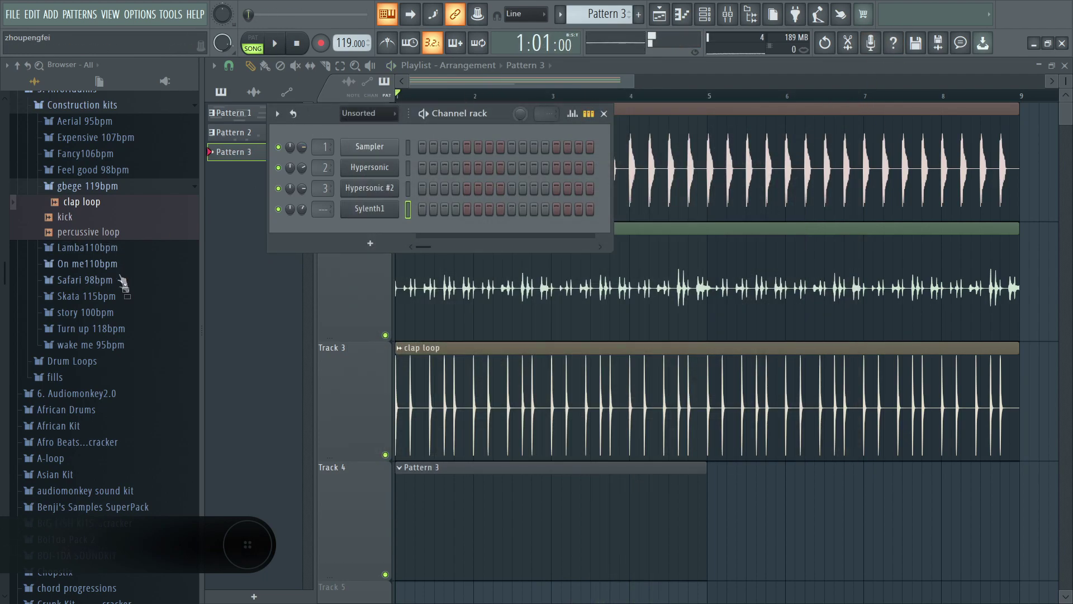
scroll(121, 279, down, 9)
scroll(129, 296, up, 7)
scroll(117, 226, up, 6)
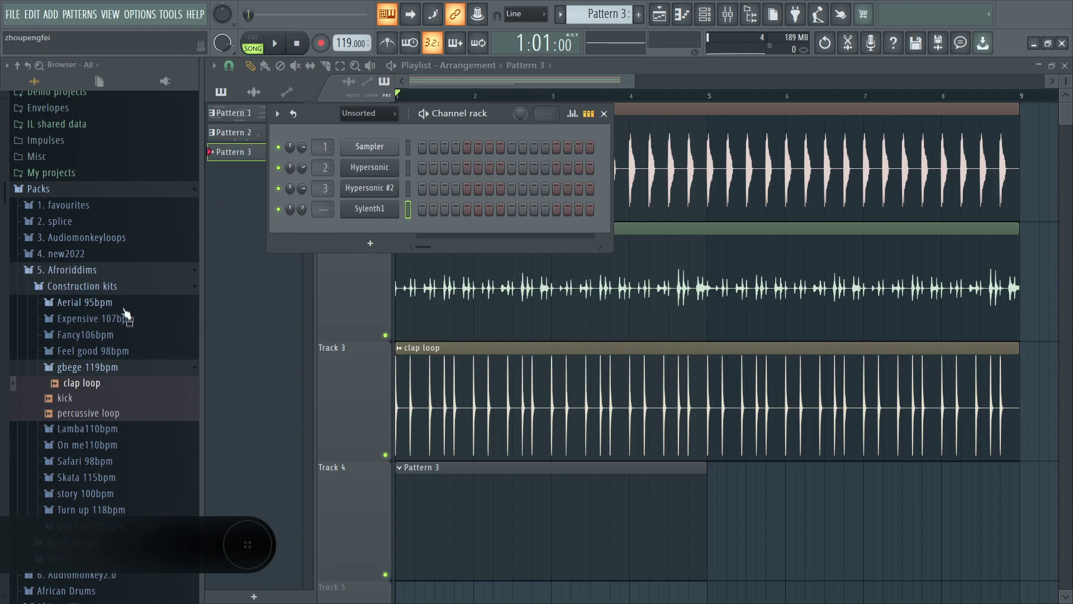
click(137, 369)
Look at the samples inside the Expensive 107bpm construction kit and collapse its folder again.
scroll(137, 370, down, 4)
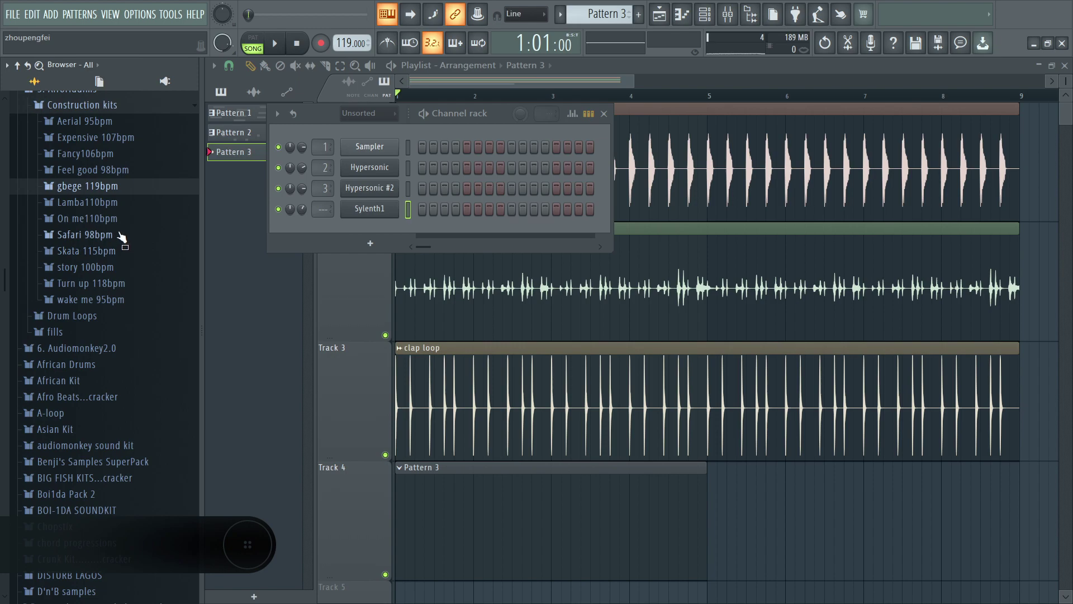
scroll(120, 238, up, 2)
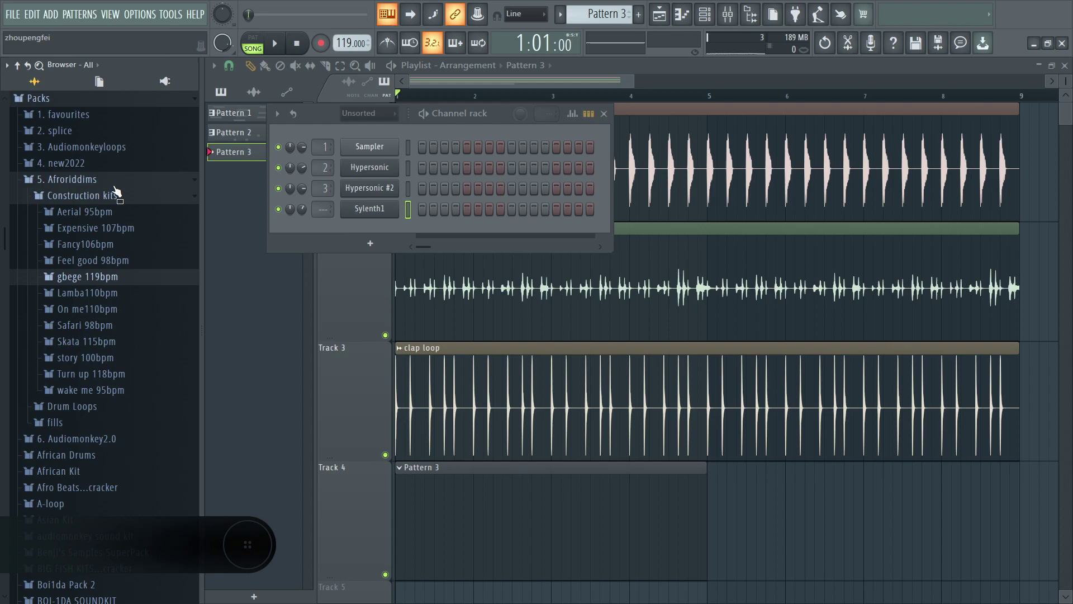
click(121, 229)
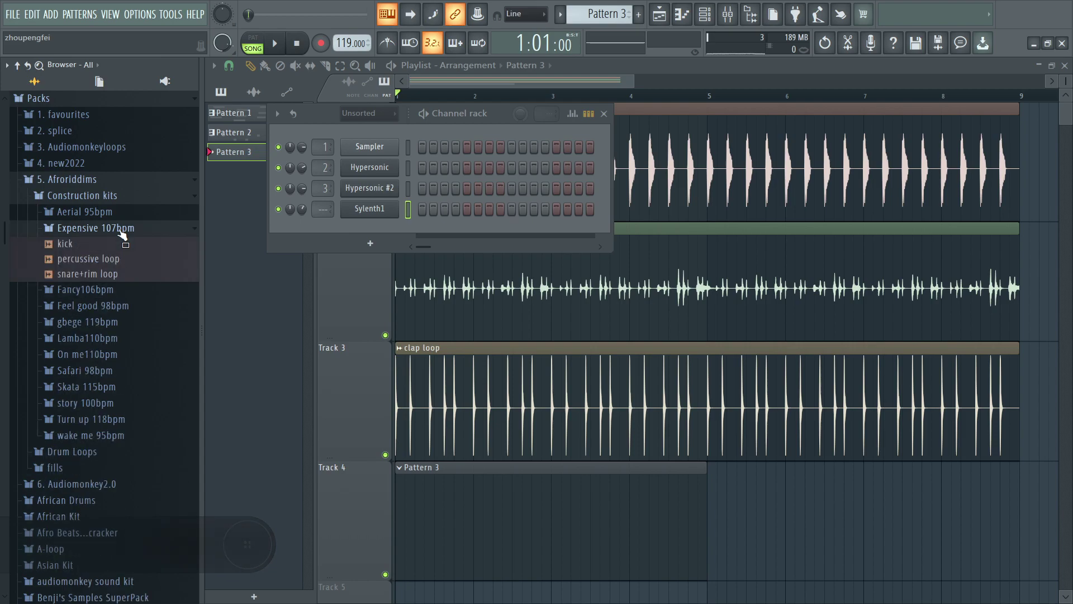
click(121, 228)
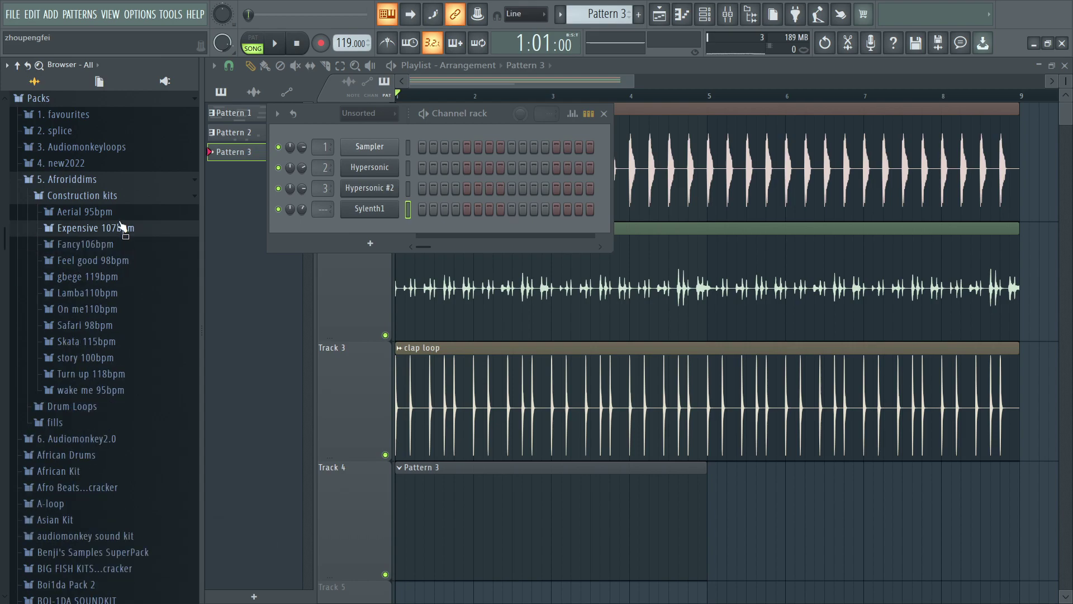